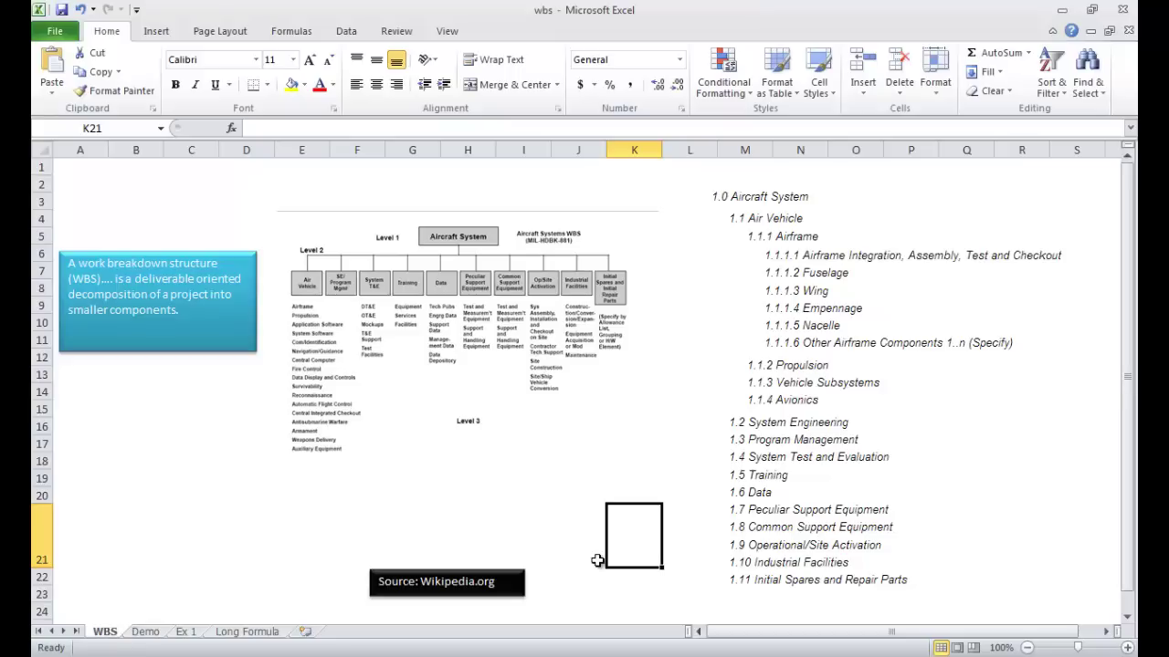
Compare the aircraft WBS diagram and outline on the WBS sheet with the code and task list on the Ex 1 sheet.
click(651, 461)
click(650, 553)
click(187, 631)
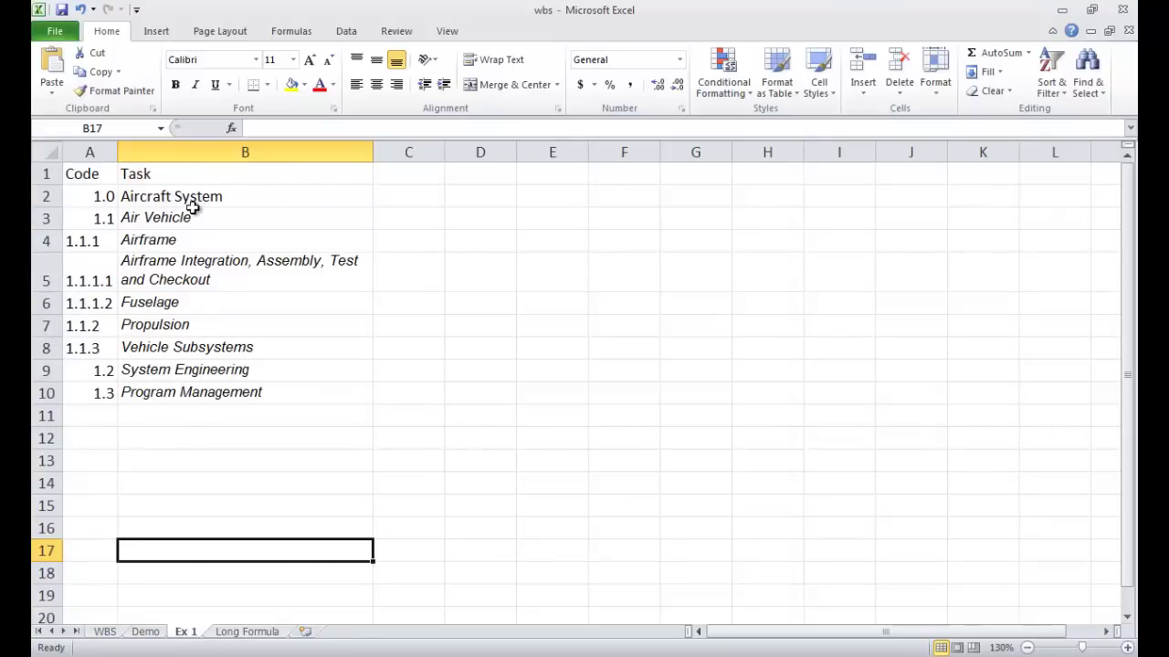
click(106, 632)
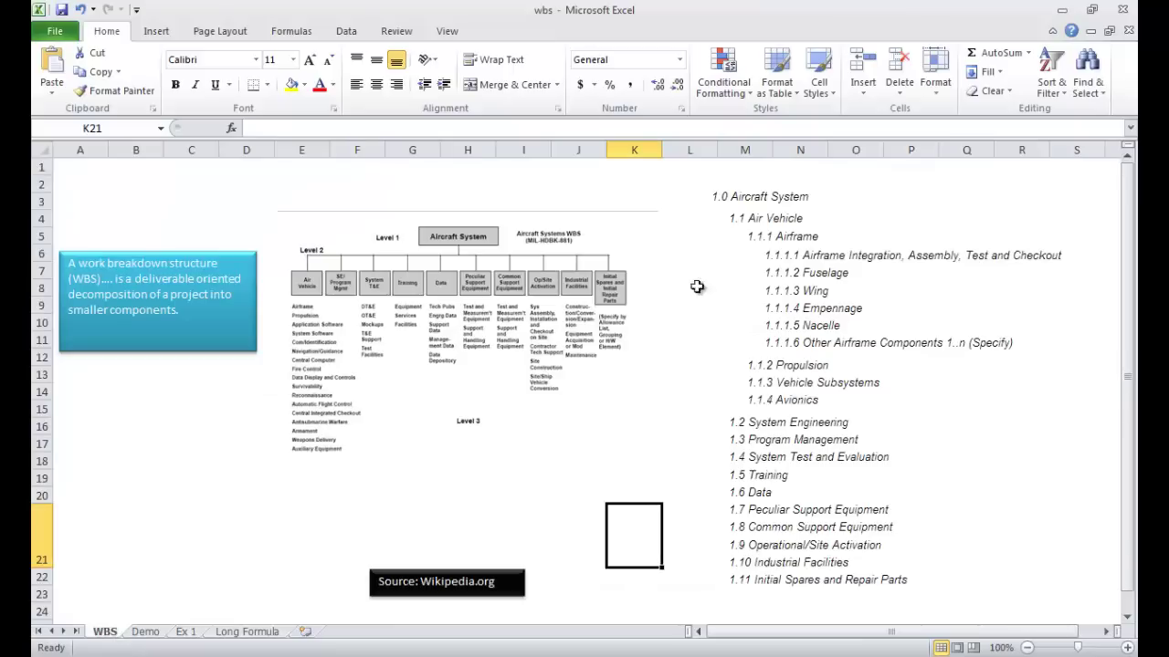
click(192, 630)
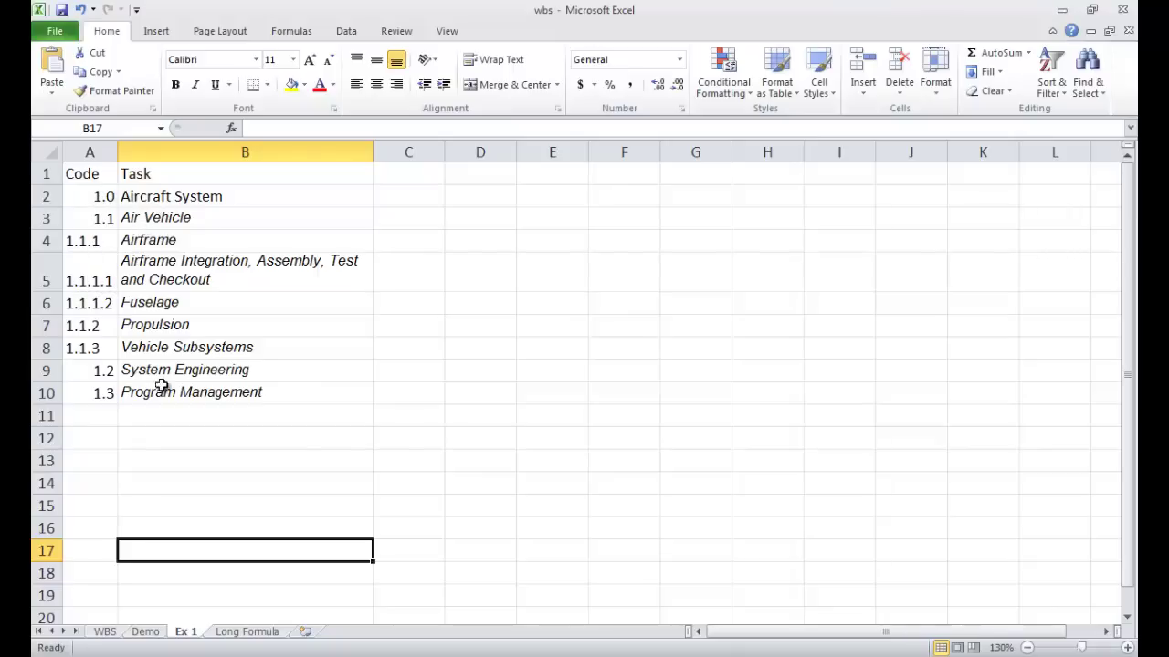
Sort the Ex 1 table by Code in ascending order and select the codes in A6:A10.
click(95, 240)
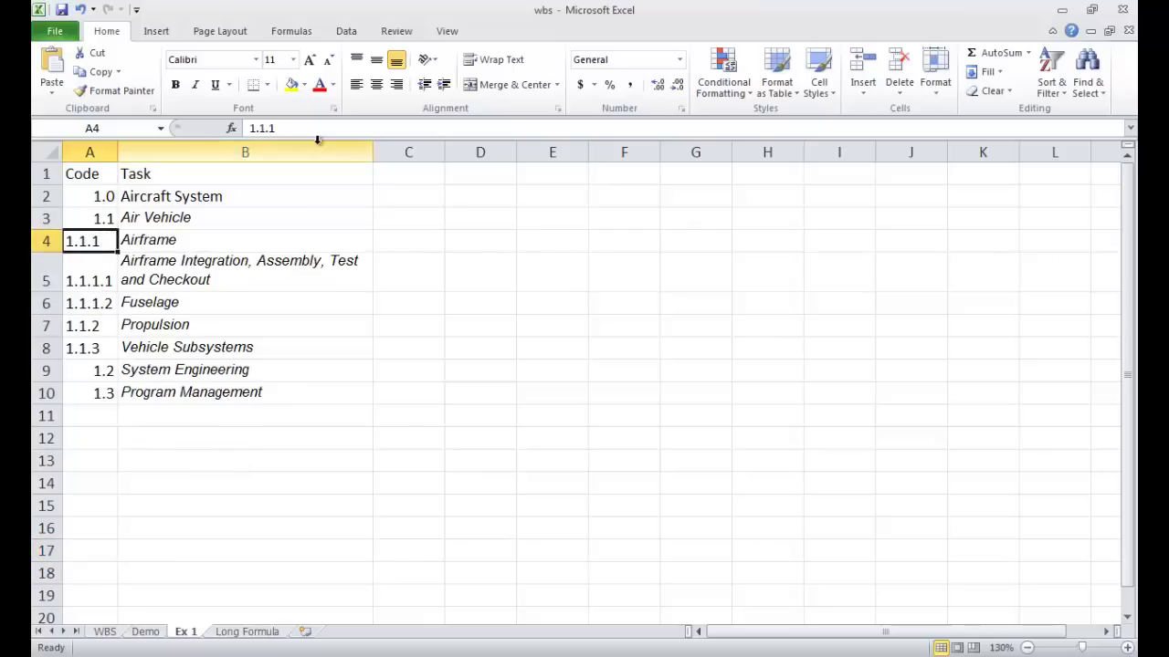
click(346, 31)
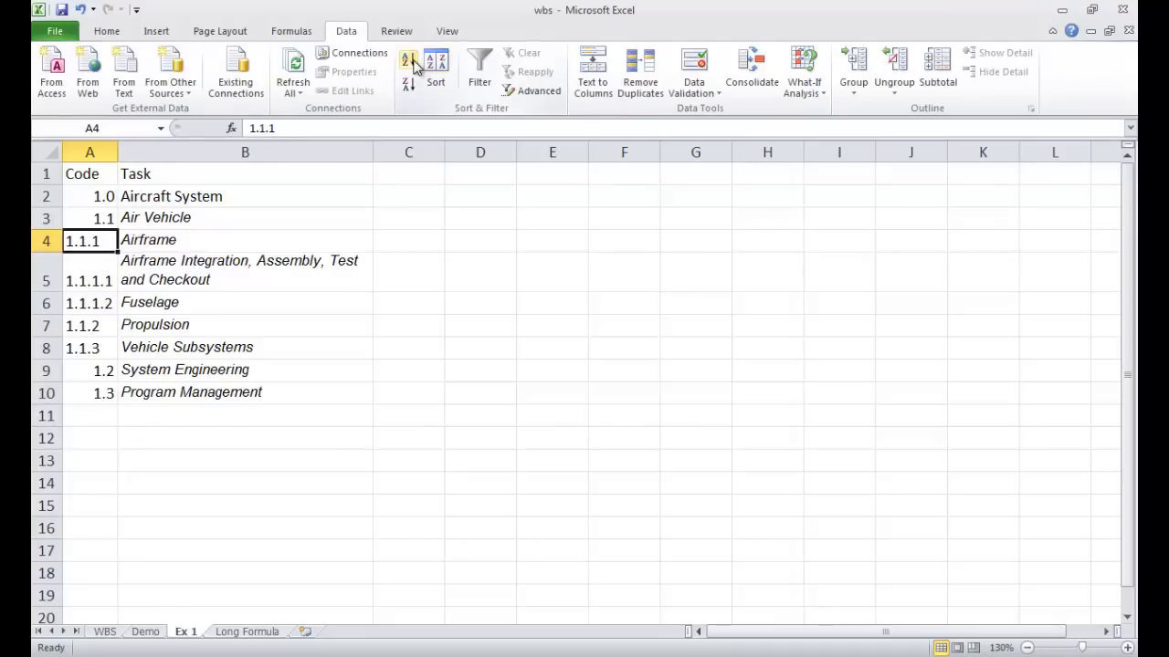
click(413, 65)
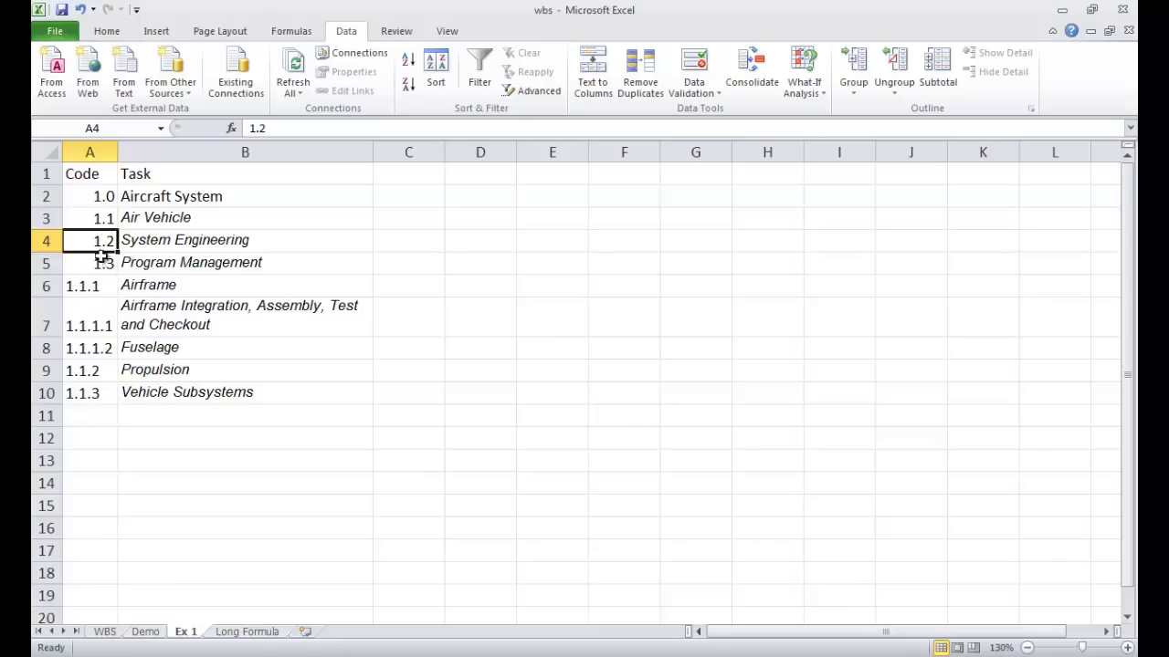
drag(89, 290, 90, 384)
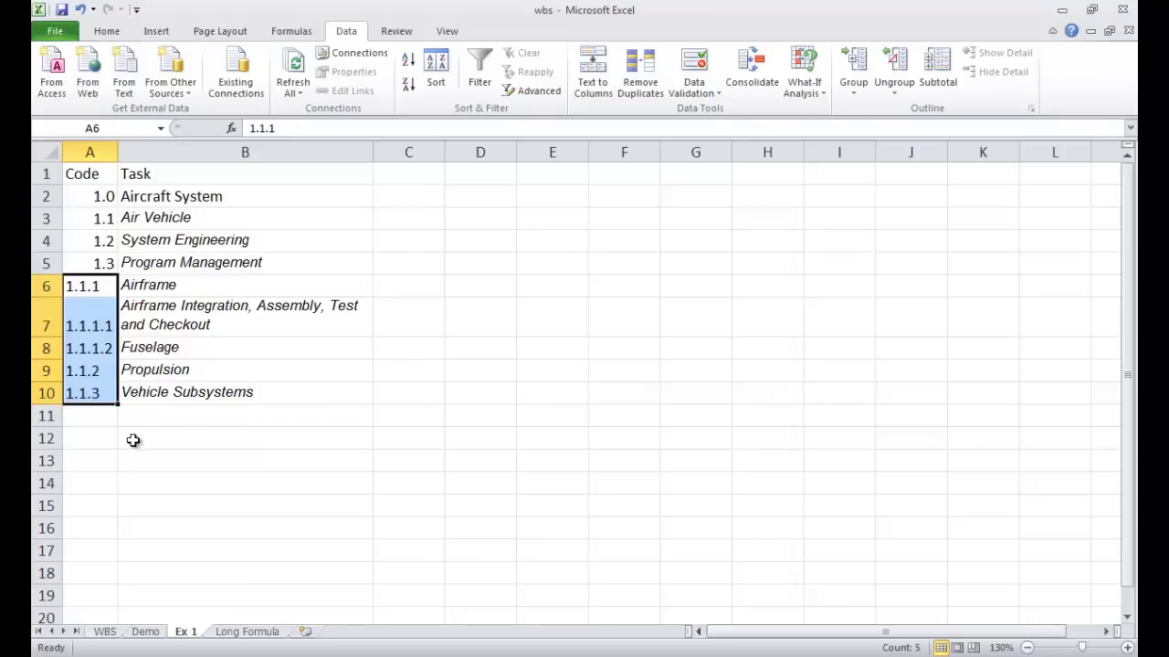
On the Demo sheet, enter Level1 1 and Level2 0 for the Aircraft System task.
click(145, 632)
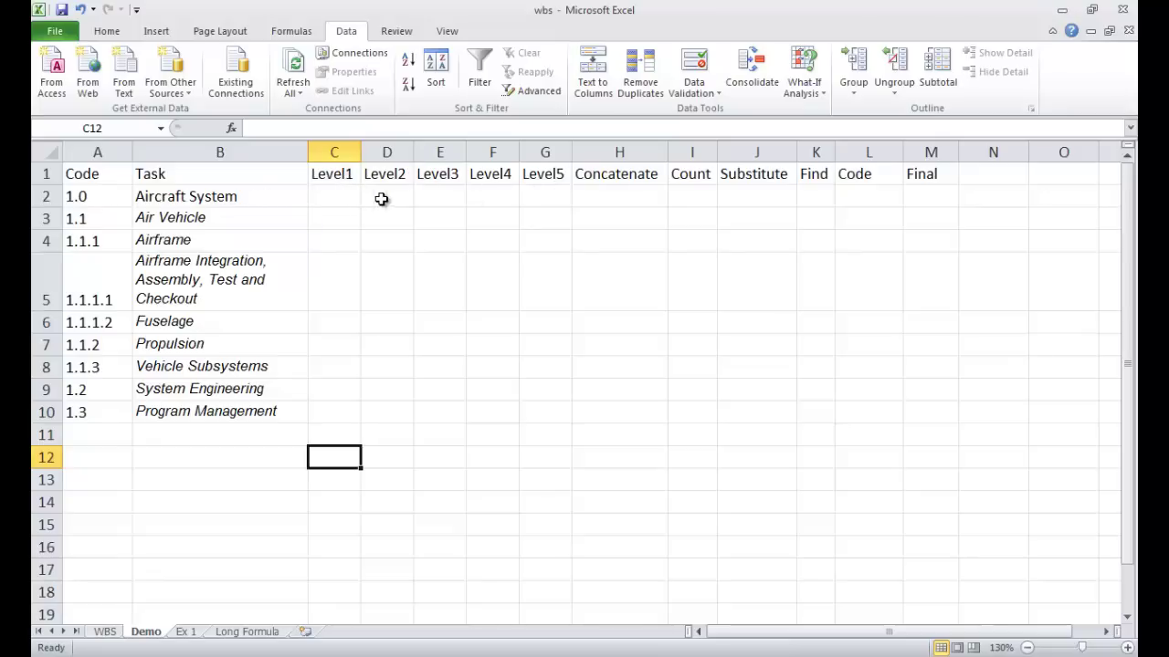
click(339, 197)
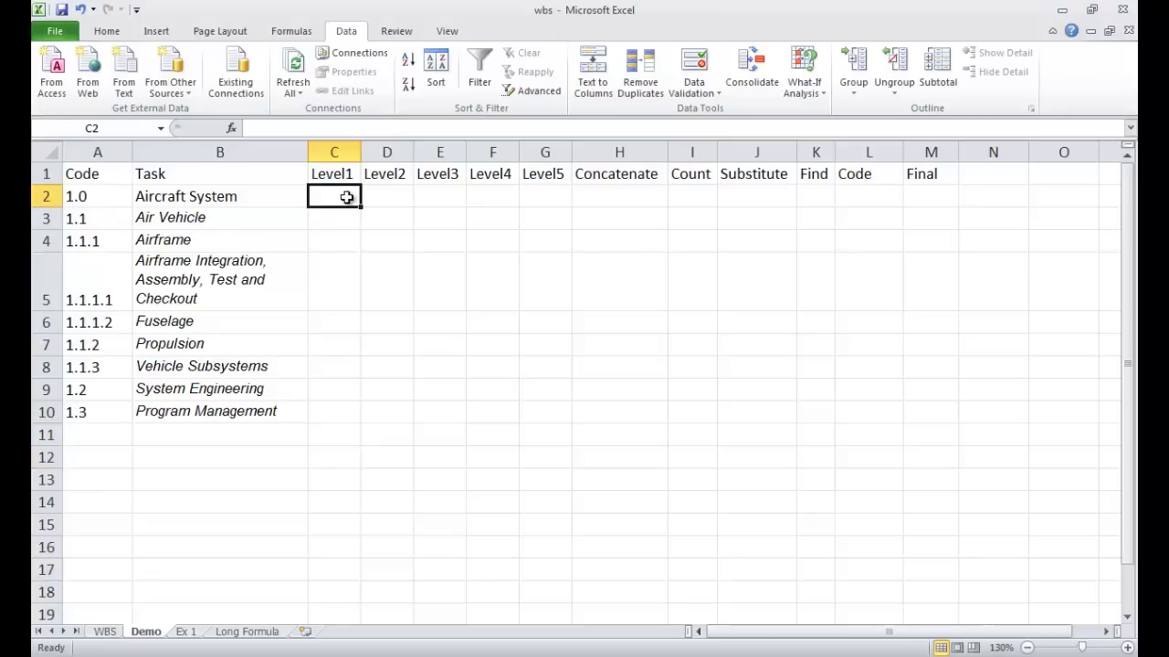
text(1)
click(395, 194)
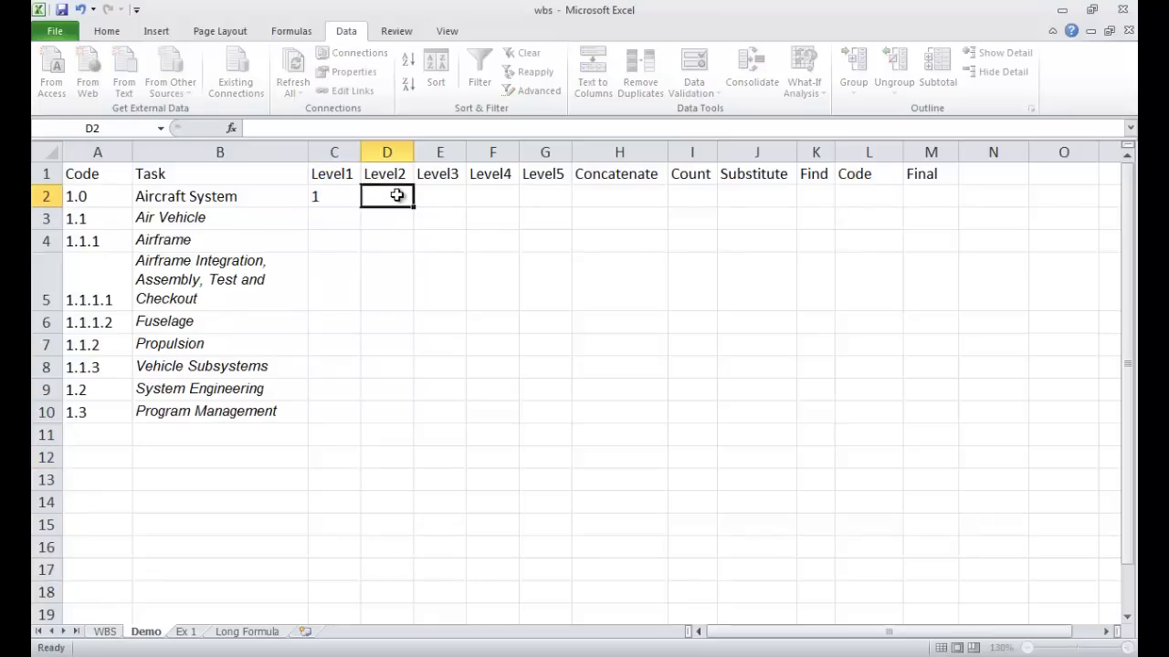
text(0)
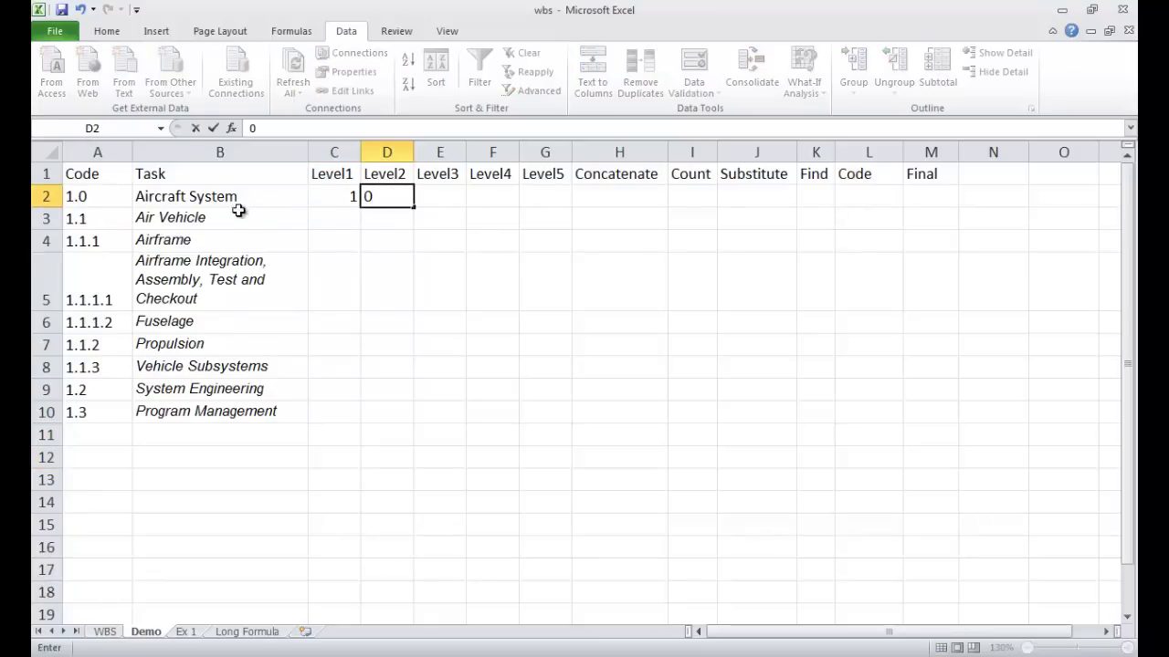
Enter Level1 1, Level2 1 and Level3 0 for the Air Vehicle task.
click(342, 216)
text(1)
click(383, 217)
text(2)
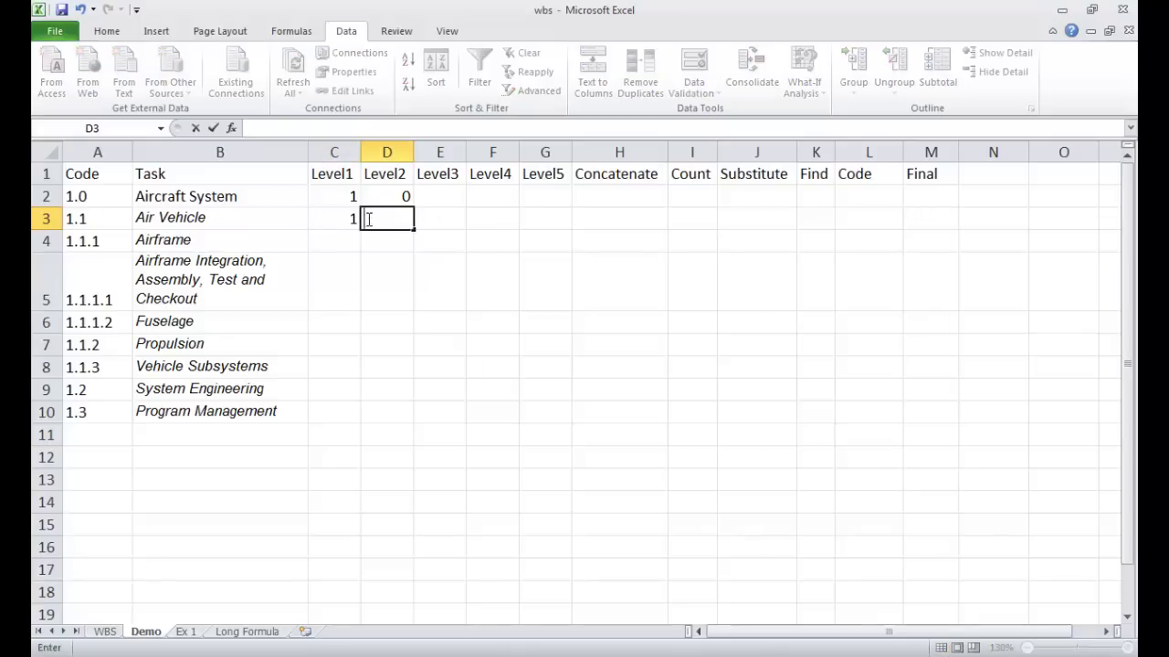
click(423, 223)
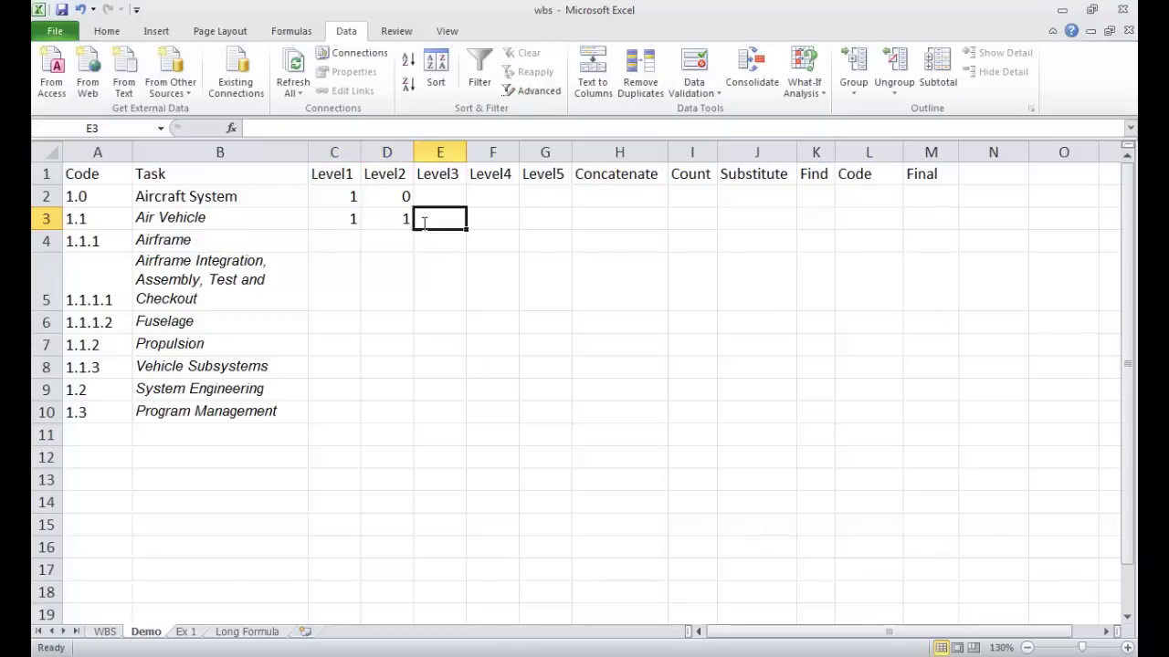
text(0)
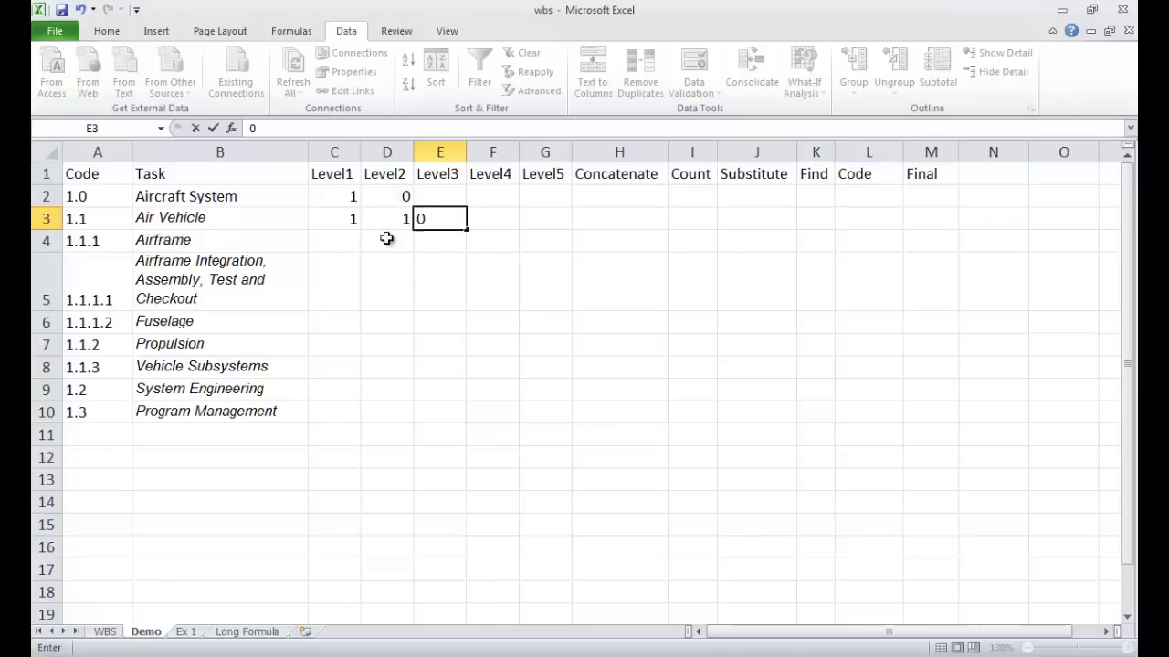
Enter 1 in Level1, Level2 and Level3 for the Airframe task.
click(332, 243)
text(1)
click(386, 240)
text(1)
click(451, 239)
text(1)
Enter 1 in Level1 through Level4 for the Airframe Integration, Assembly, Test and Checkout task.
click(357, 273)
text(1)
click(383, 277)
text(1)
click(433, 277)
text(1)
click(498, 275)
text(1)
Enter 1 in Level1 through Level3 and 2 in Level4 for the Fuselage task.
click(340, 321)
text(1)
click(383, 322)
text(1)
click(427, 322)
text(1)
click(485, 325)
text(2)
Add a trailing 0 in Level4 for Airframe and in Level5 for Airframe Integration and Fuselage.
click(496, 243)
text(0)
click(540, 277)
text(0)
click(547, 319)
text(0)
Enter Level1 1, Level2 1, Level3 2 and Level4 0 for the Propulsion task.
click(347, 348)
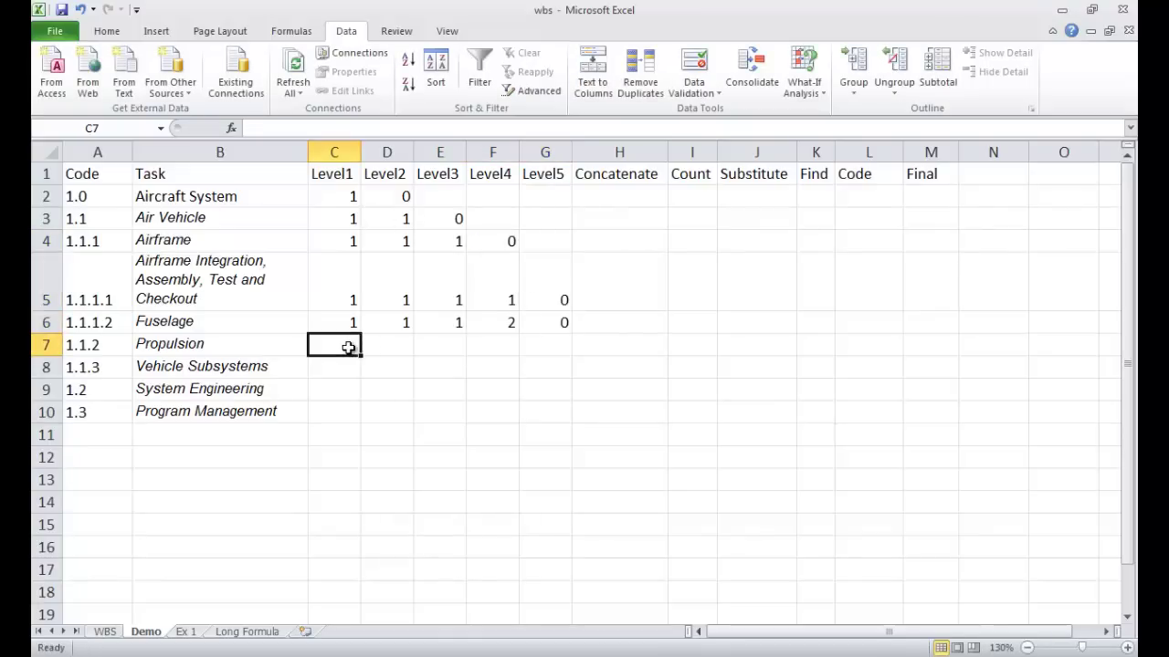
text(1)
click(385, 344)
text(11)
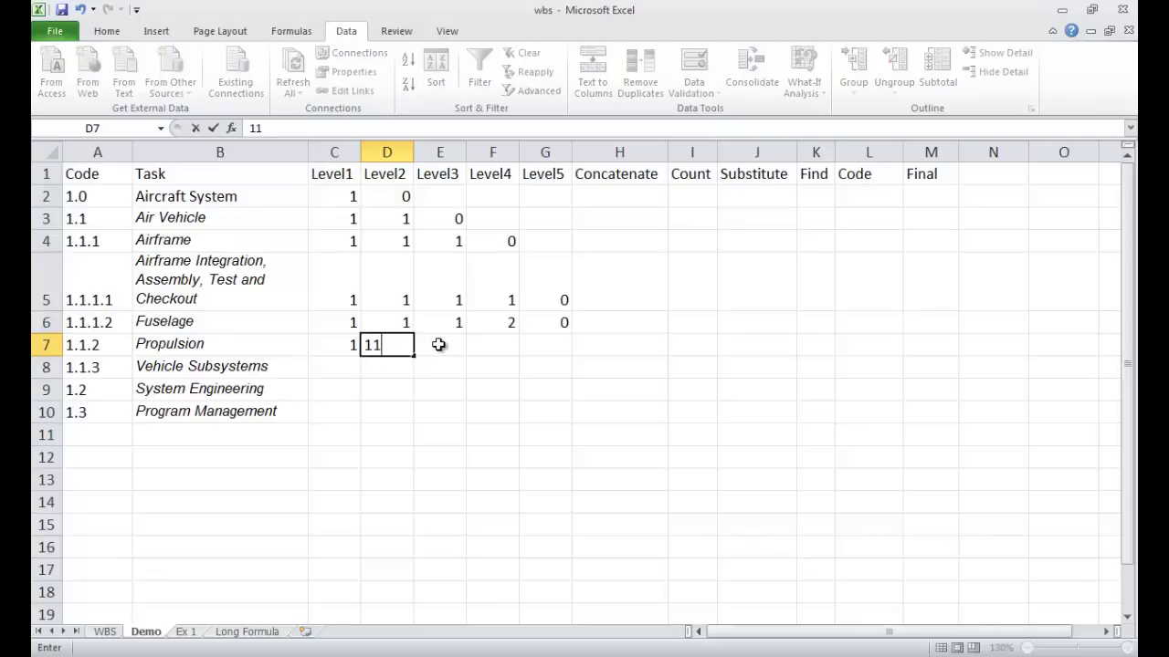
click(424, 344)
text(2)
click(493, 346)
text(0)
Enter Level1 1, Level2 1, Level3 3 and Level4 0 for the Vehicle Subsystems task.
click(358, 367)
text(1)
click(389, 366)
text(1)
click(444, 366)
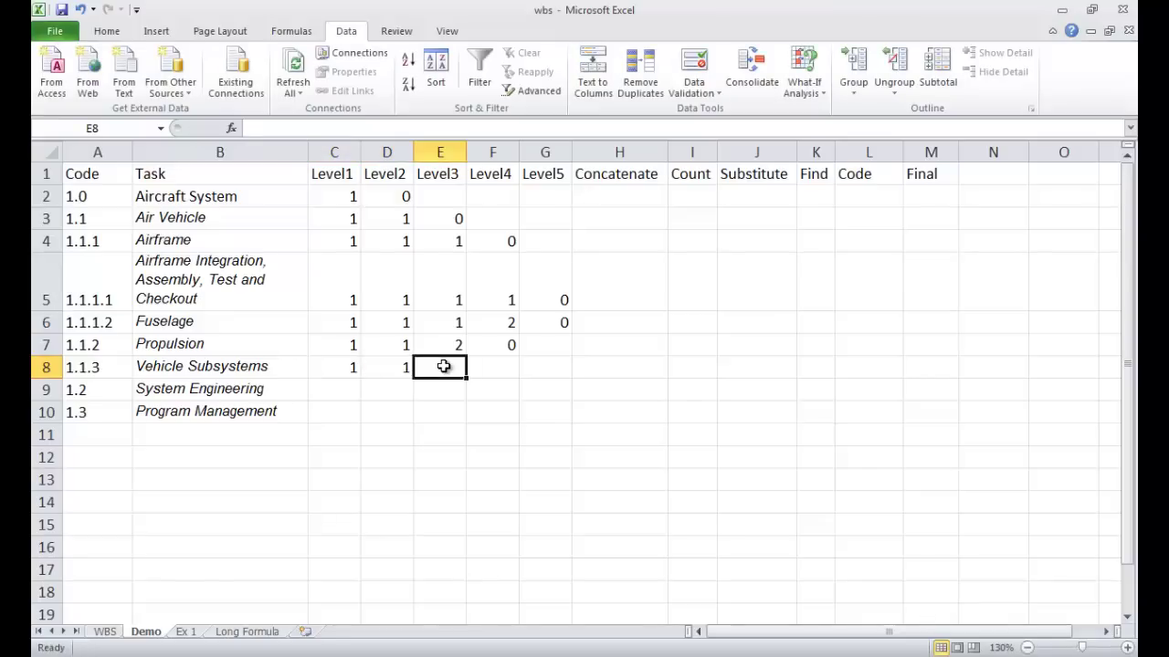
text(3)
click(501, 368)
text(0)
Enter Level1 1, Level2 2 and Level3 0 for the System Engineering task.
click(357, 388)
text(1)
click(388, 388)
text(2)
click(456, 389)
text(0)
Enter Level1 1, Level2 3 and Level3 0 for the Program Management task.
text(1)
click(386, 410)
text(3)
click(445, 409)
text(0)
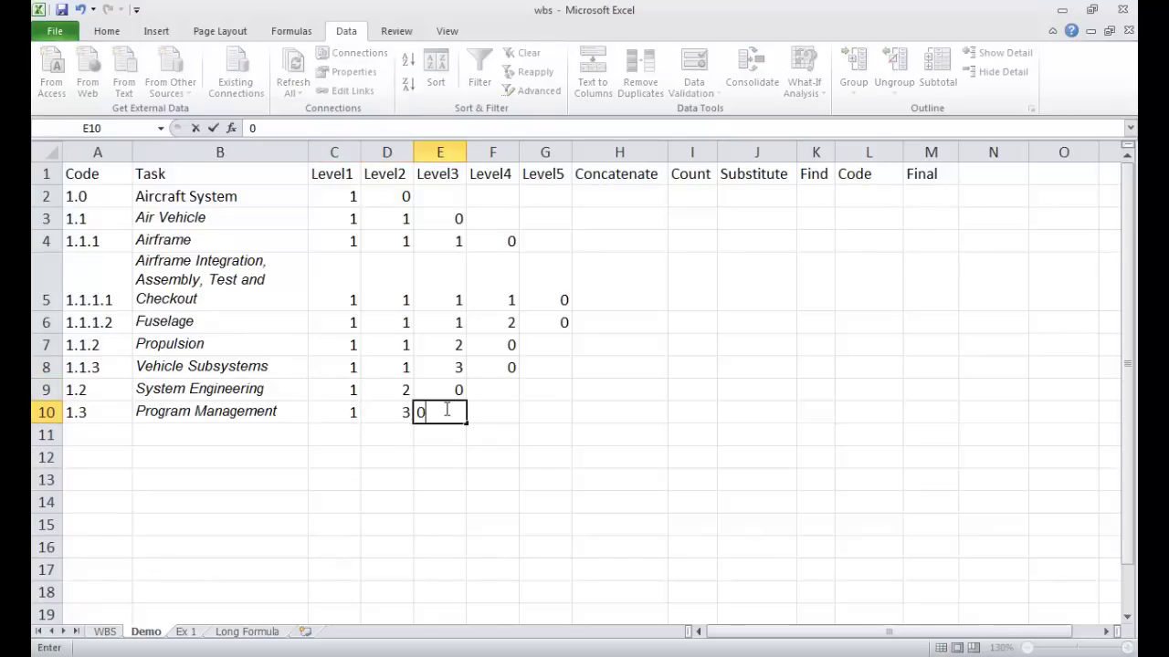
click(475, 459)
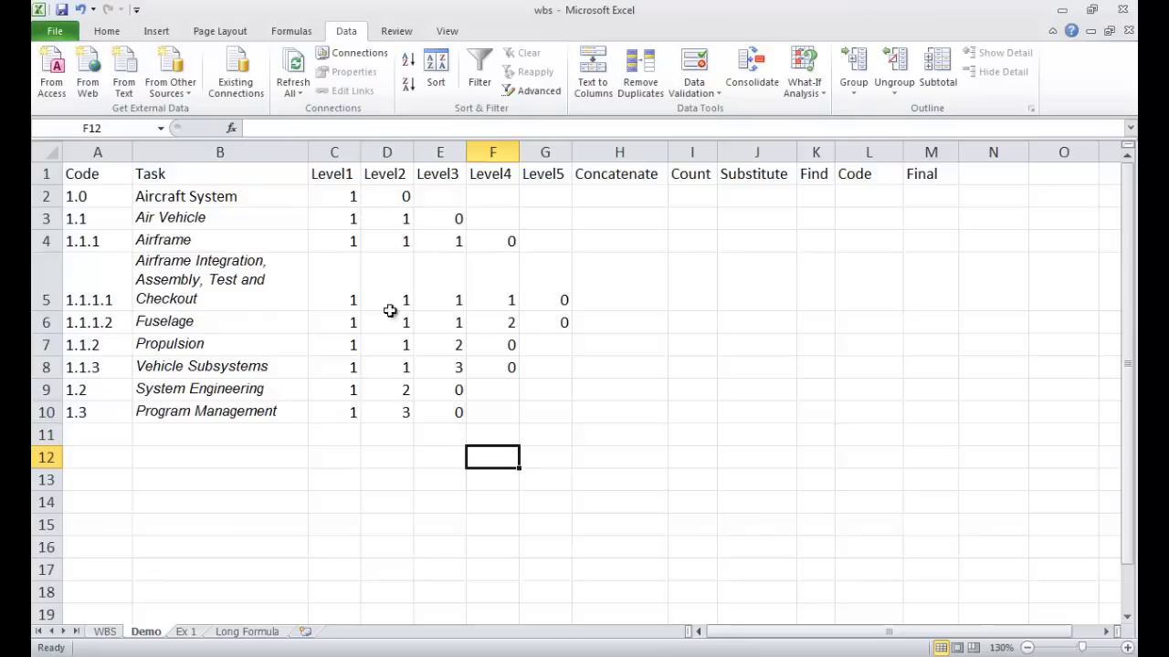
Delete the trailing zeros from the level columns for every task except Aircraft System and Propulsion.
click(399, 195)
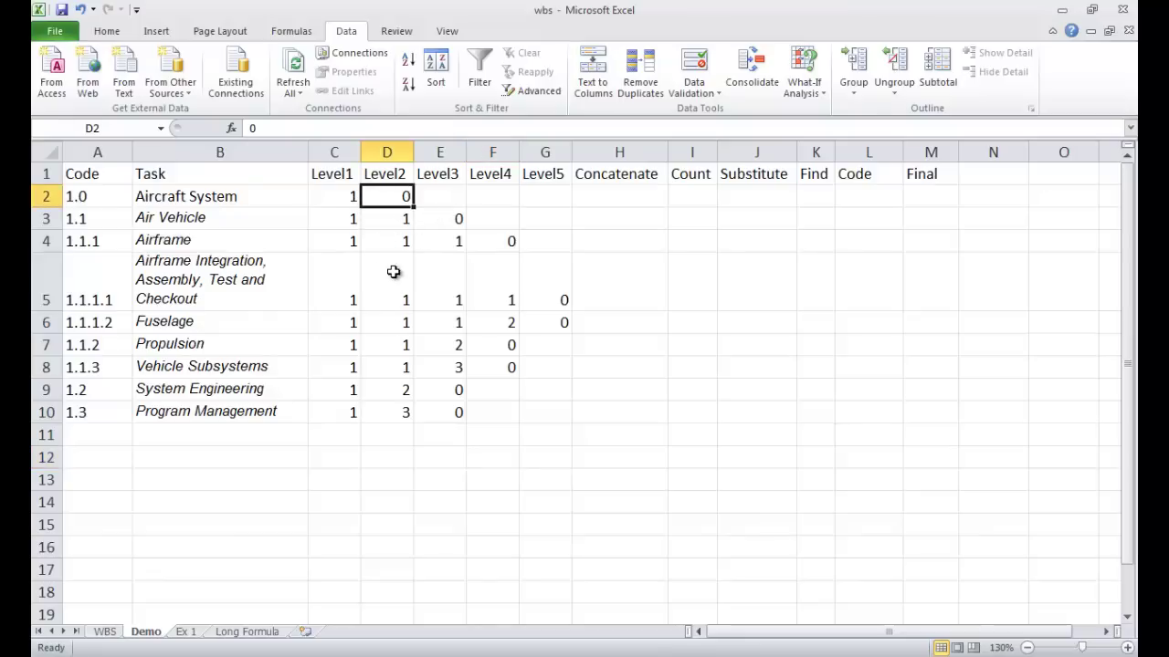
click(447, 220)
key(Delete)
click(483, 235)
key(Delete)
click(537, 282)
key(Delete)
click(560, 320)
key(Delete)
click(509, 367)
key(Delete)
click(451, 387)
key(BackSpace)
click(444, 414)
key(BackSpace)
click(440, 412)
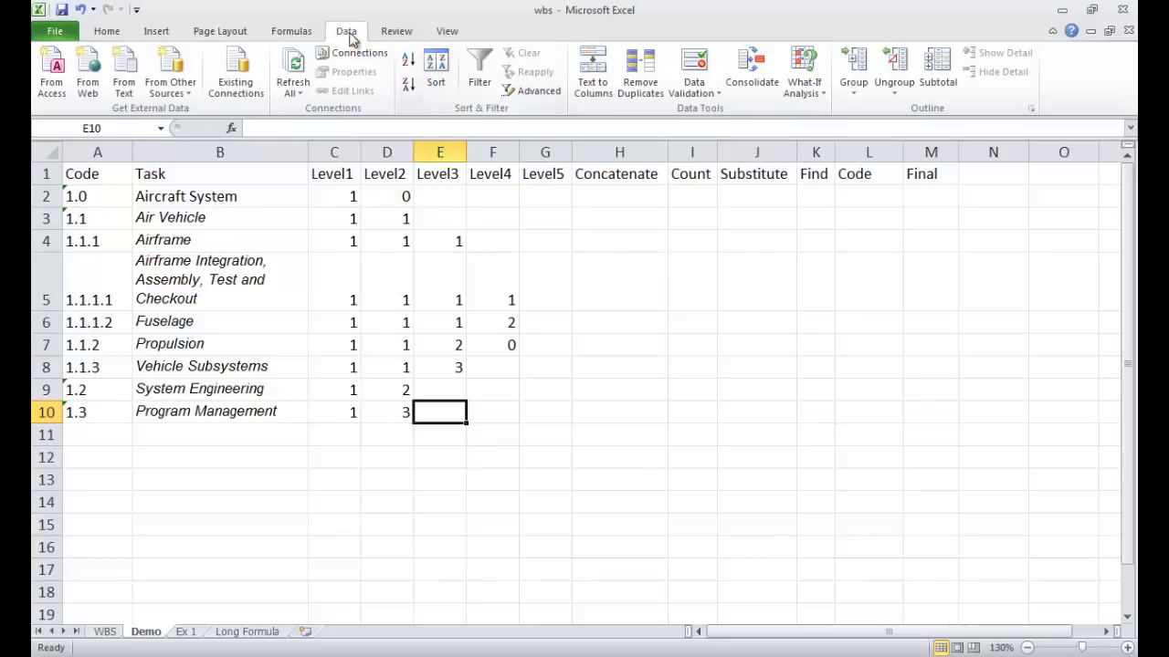
Set up a custom sort of the task table with four additional sort levels.
click(434, 77)
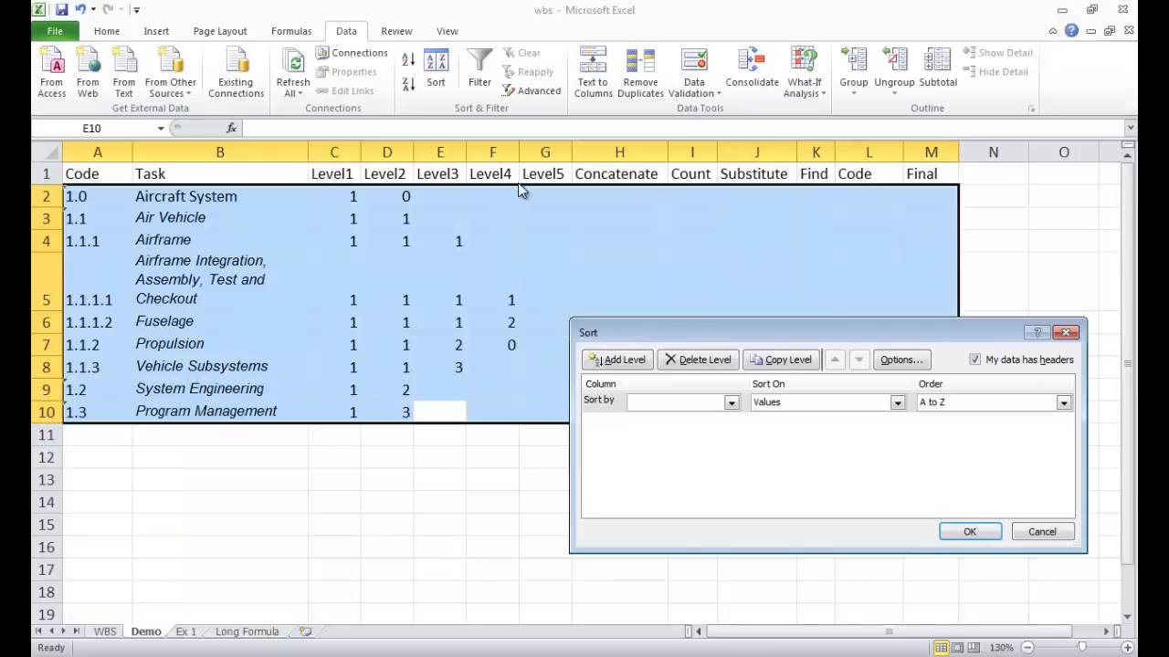
click(603, 363)
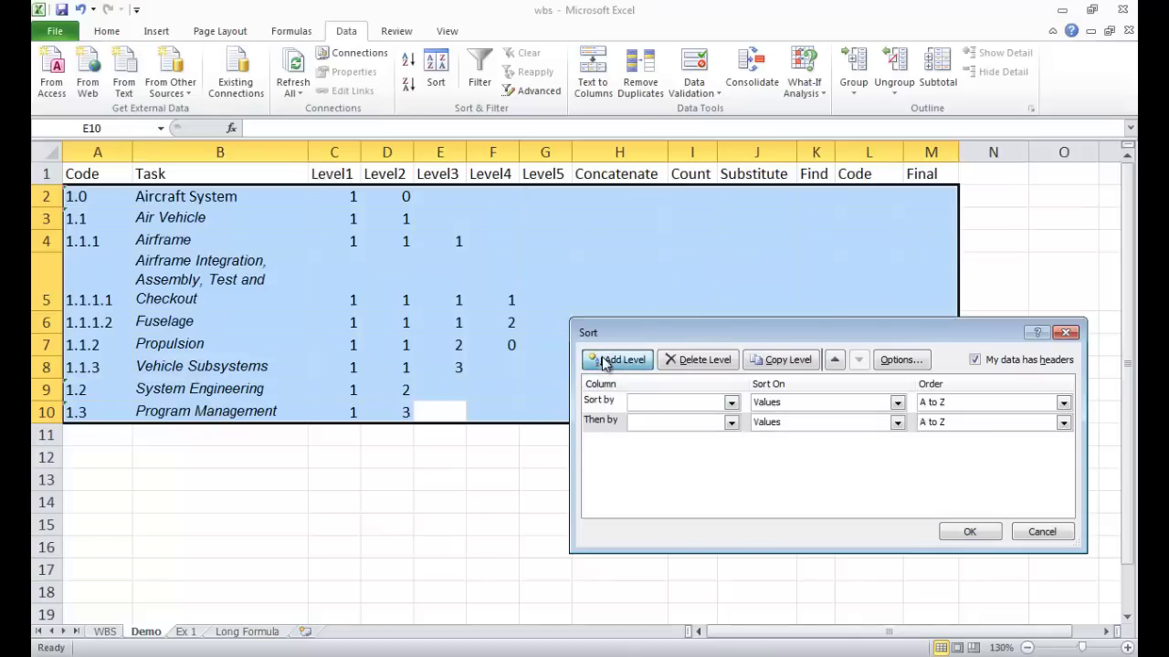
click(602, 362)
click(602, 363)
click(603, 362)
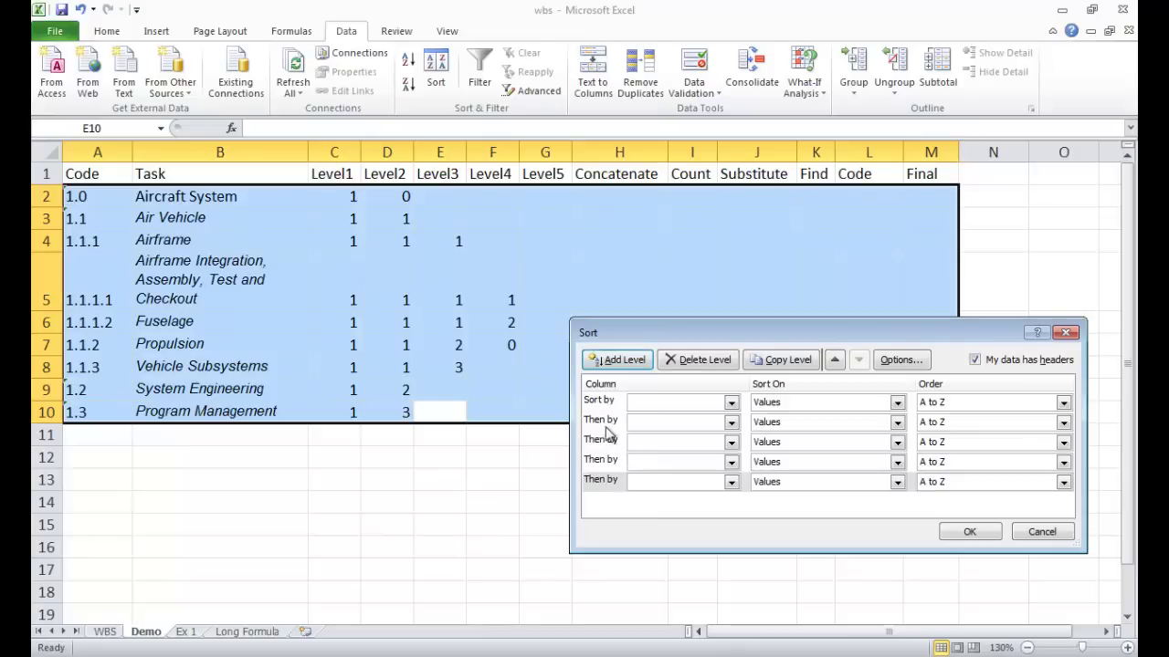
Sort the table by the values in Level1, then Level2, Level3, Level4 and Level5.
click(716, 403)
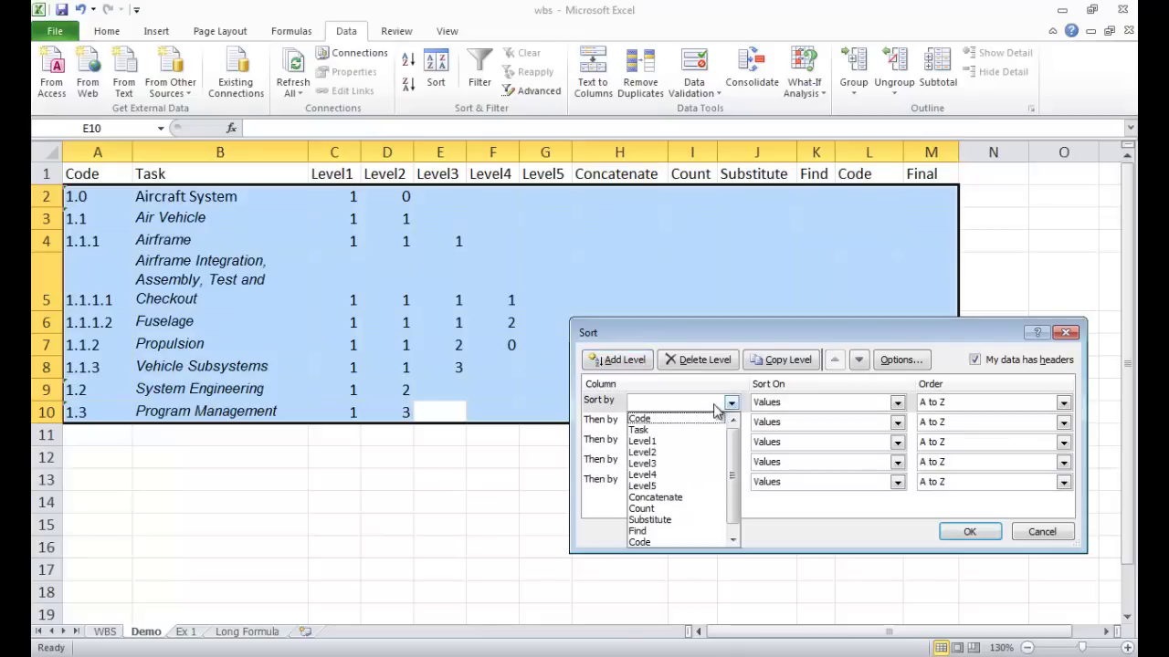
click(683, 441)
click(690, 422)
click(680, 472)
click(676, 442)
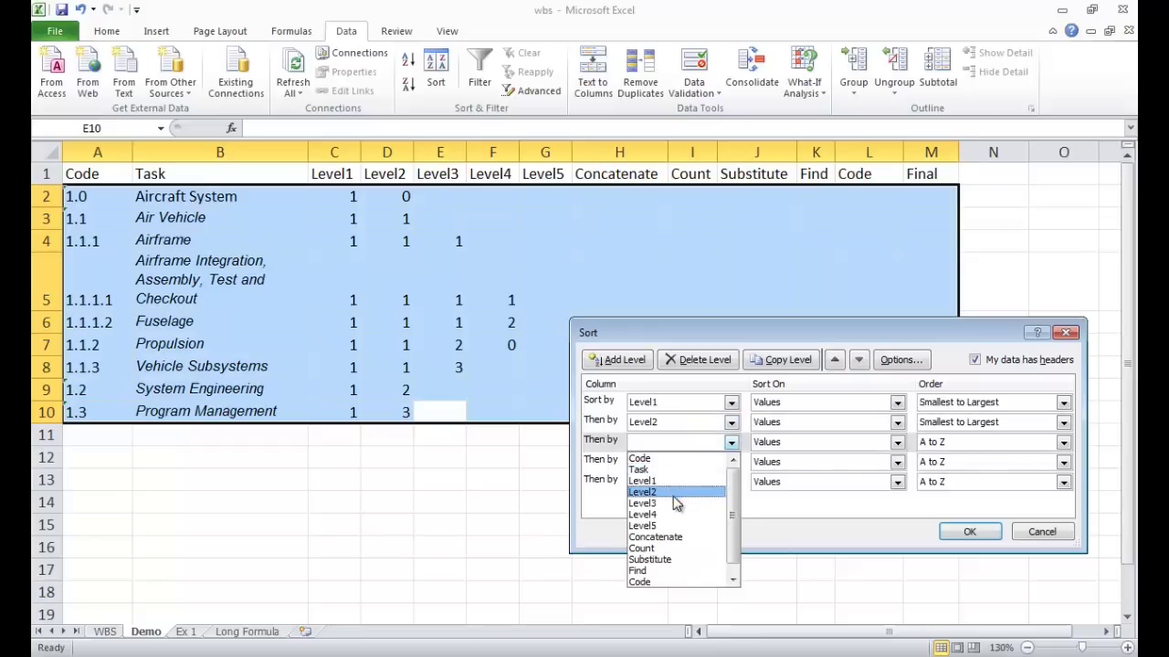
click(676, 504)
click(677, 463)
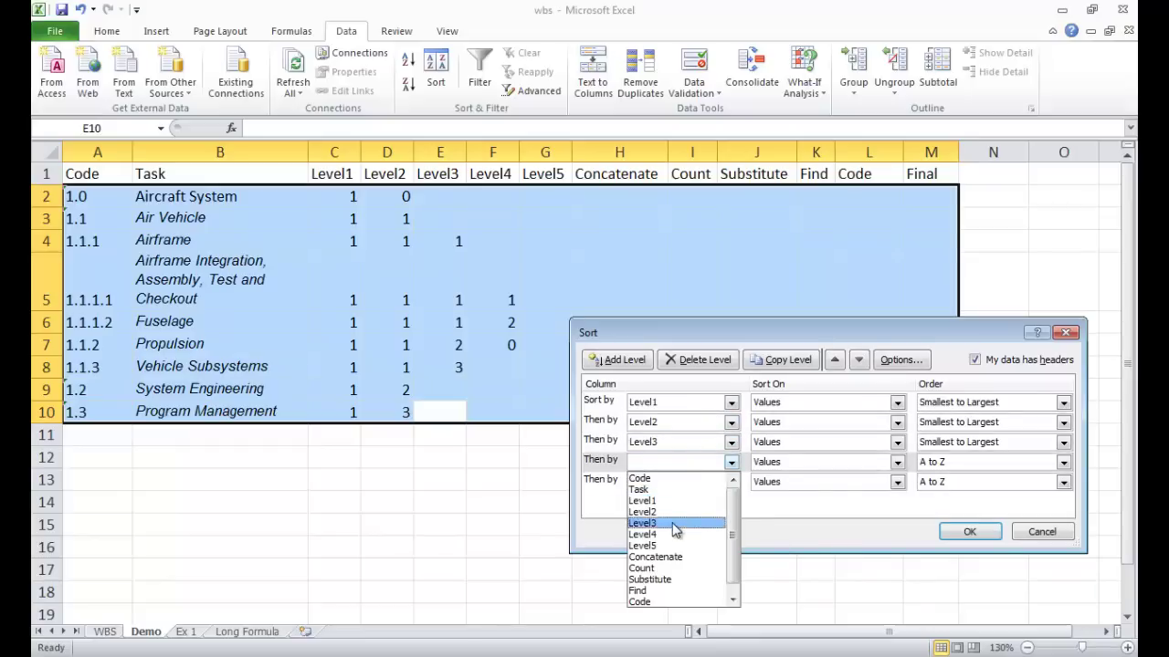
click(675, 534)
click(677, 482)
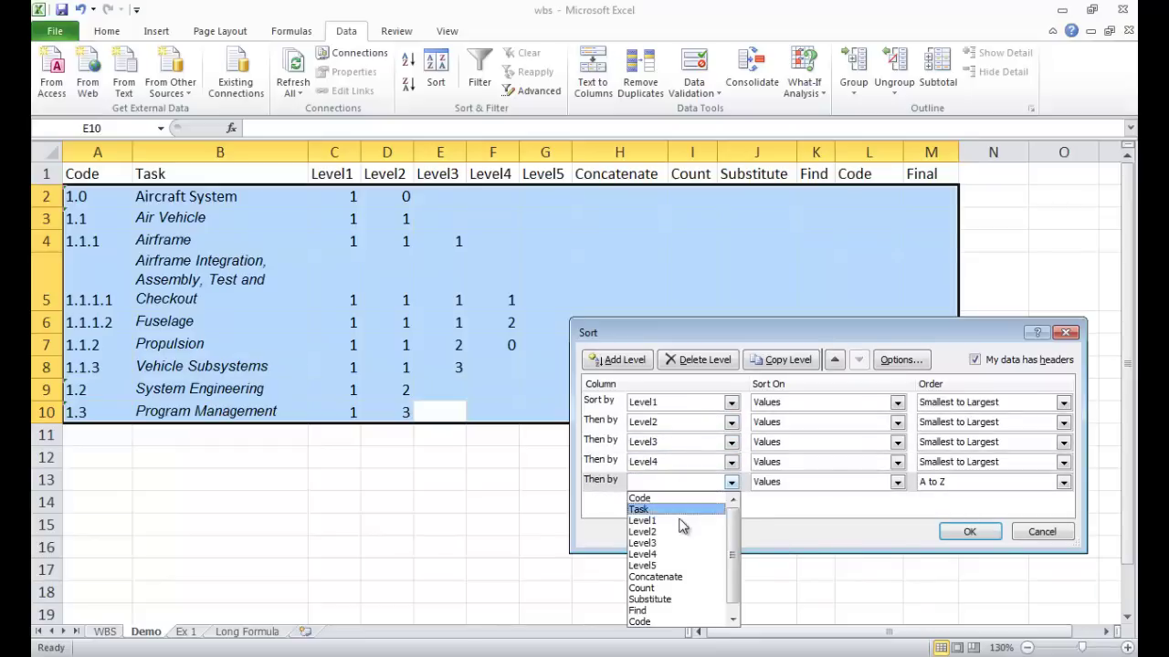
click(682, 565)
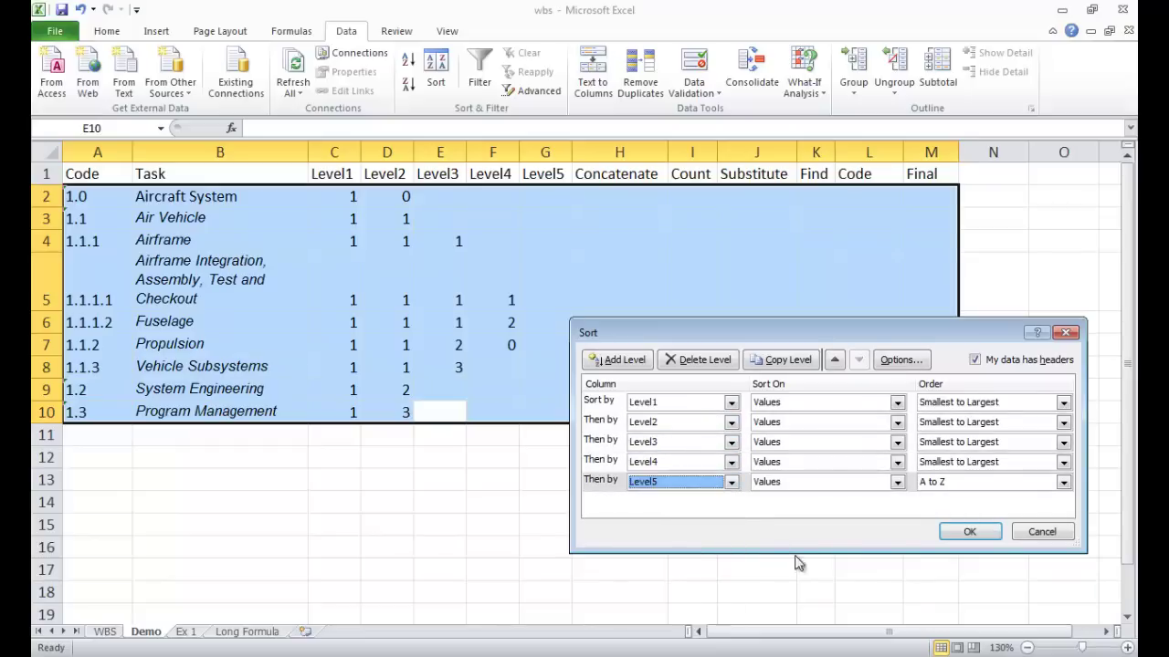
click(968, 534)
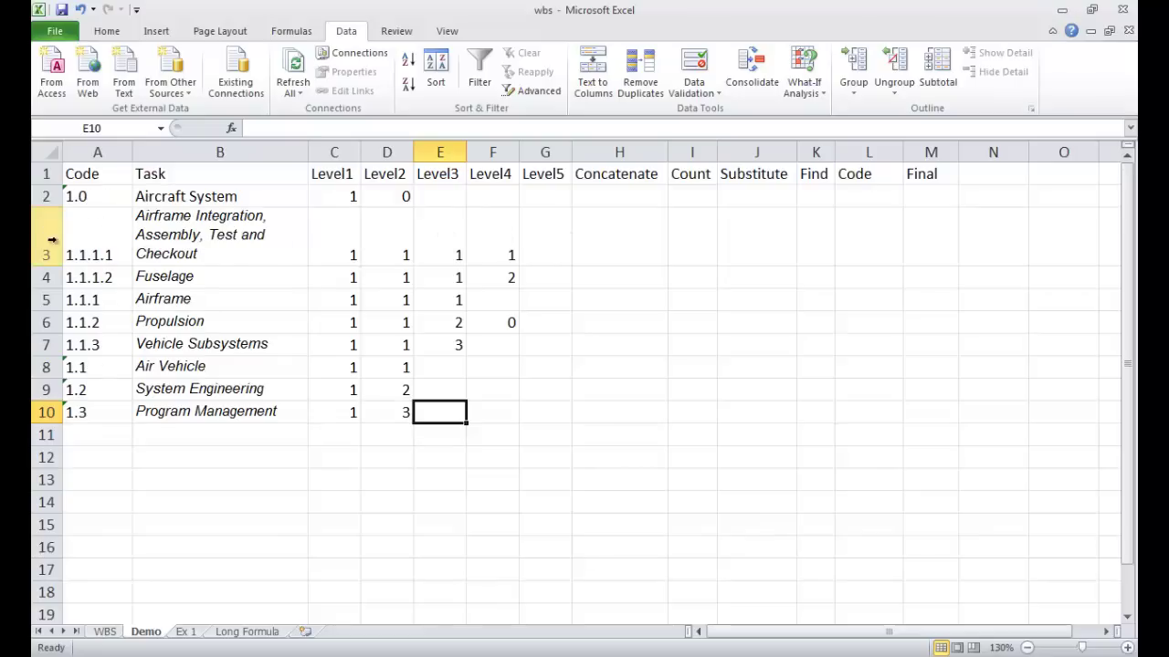
Enter a trailing 0 after the last level number of every task except Aircraft System and Propulsion.
click(548, 237)
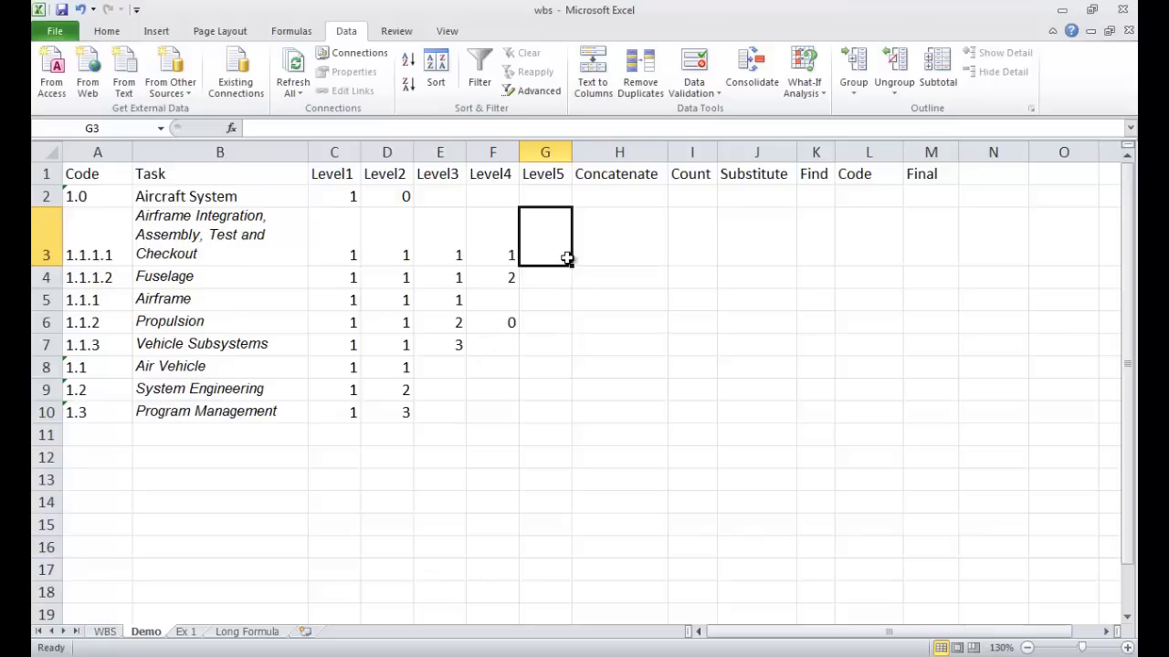
text(0)
click(535, 276)
text(0)
click(485, 301)
text(0)
click(488, 344)
text(0)
click(438, 368)
text(0)
click(438, 391)
text(0)
click(441, 412)
text(0)
Sort the table again by Level1 through Level5, smallest to largest.
click(399, 385)
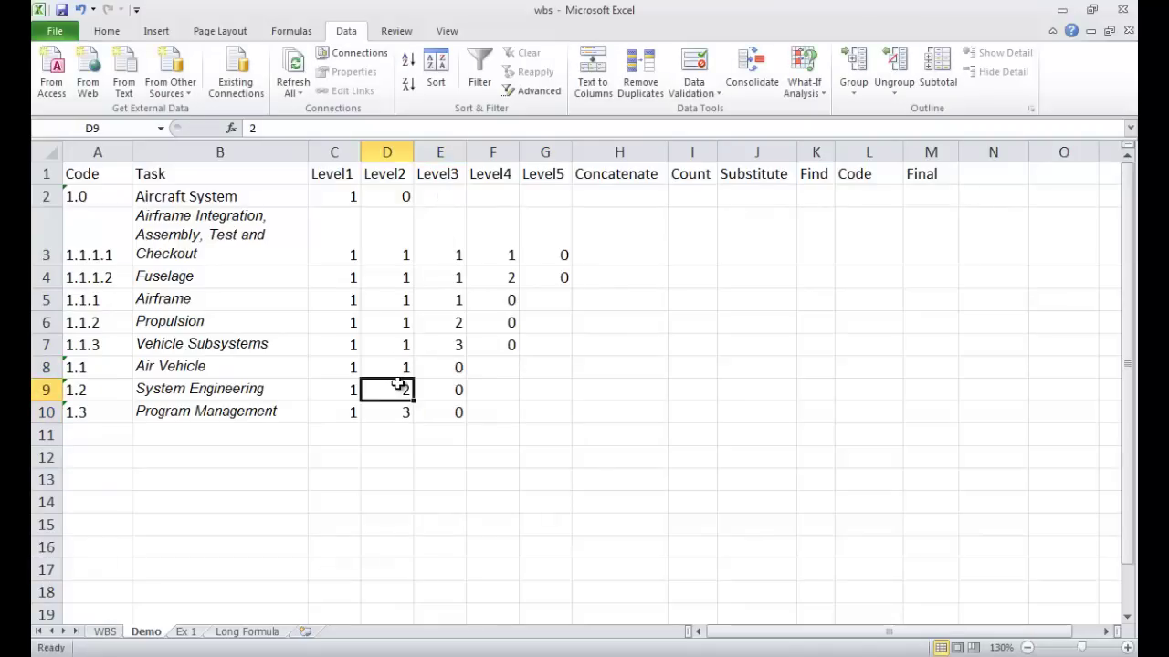
click(436, 75)
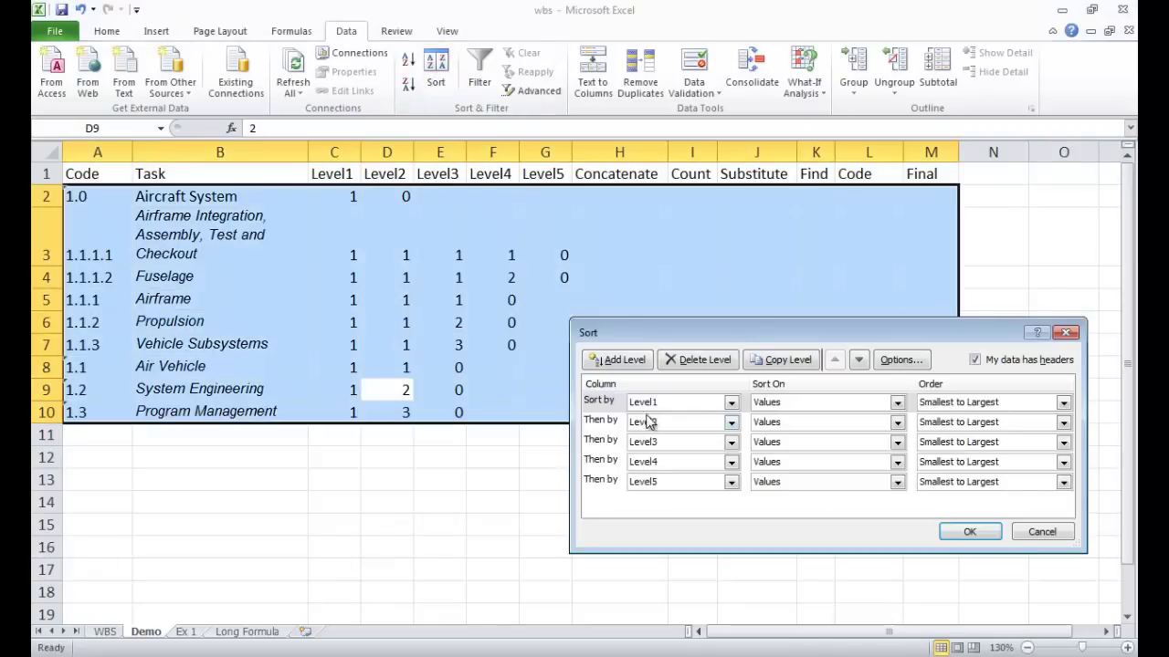
click(971, 532)
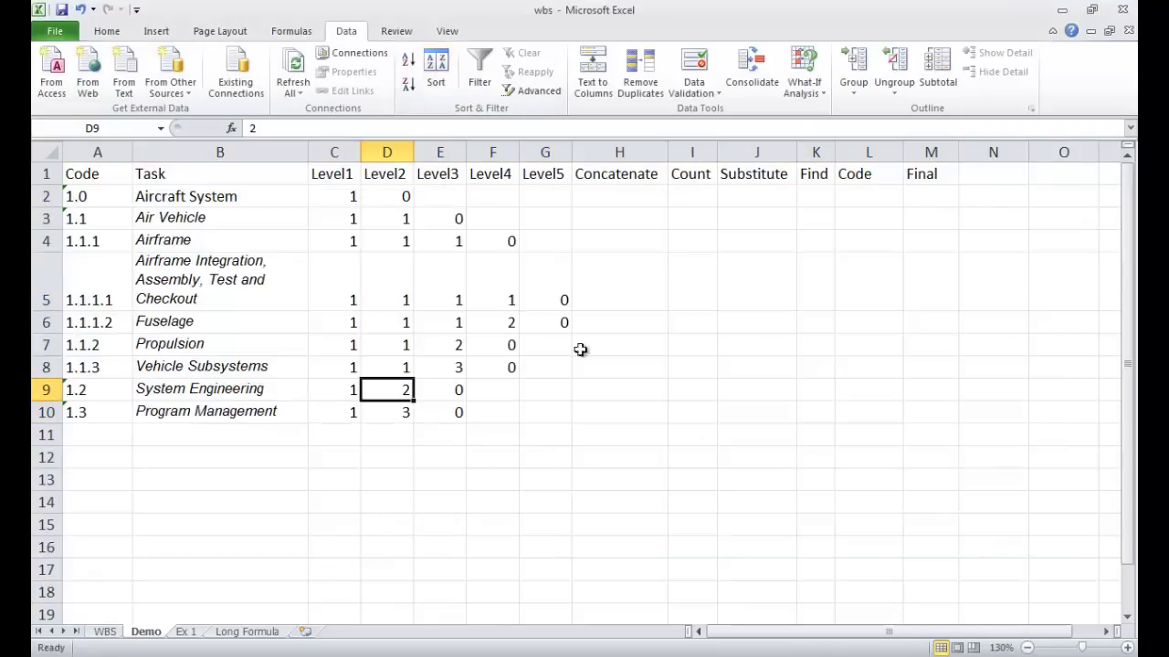
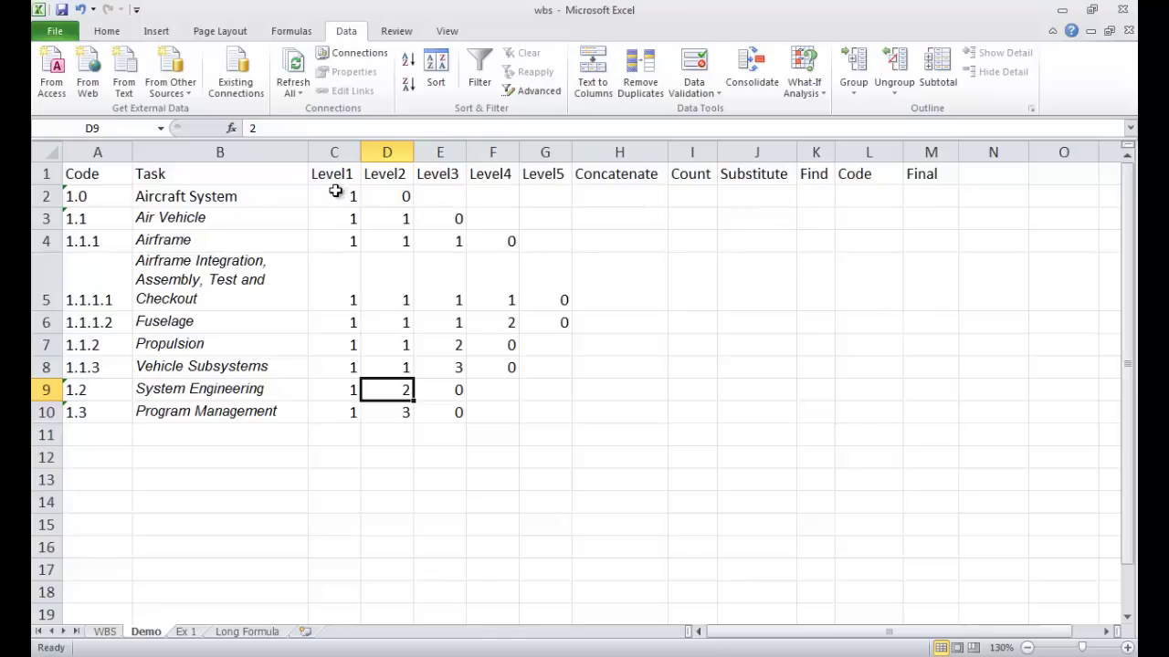
Start a CONCATENATE formula in H2 that joins C2, ".", D2 and ".".
click(612, 197)
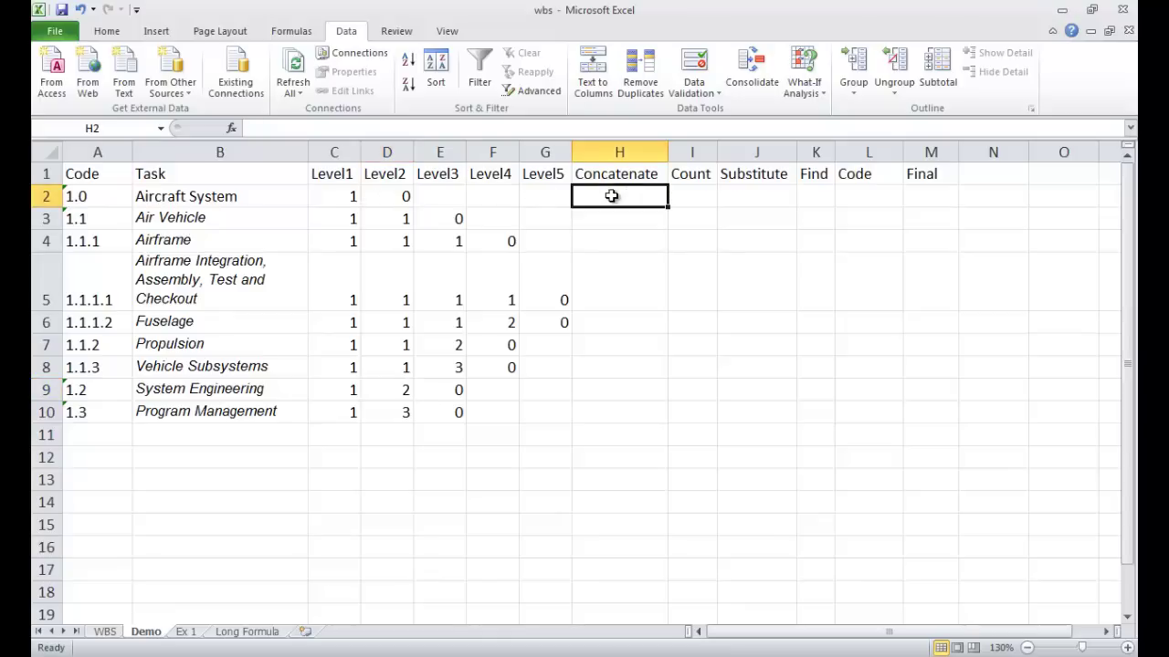
text(=conc)
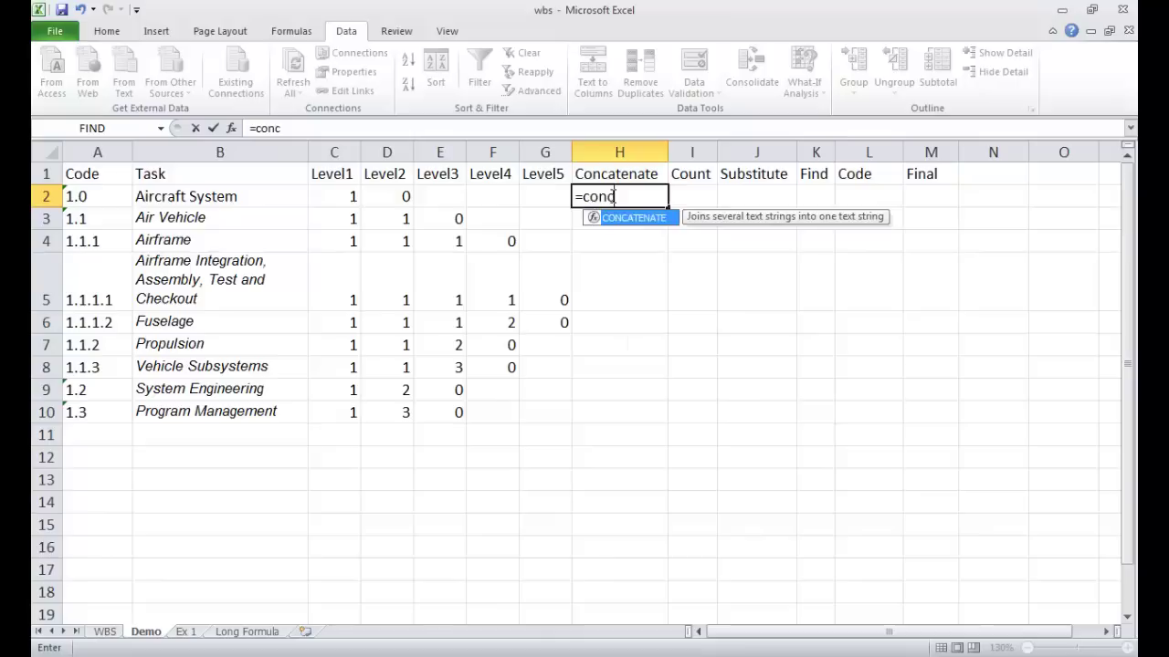
key(Tab)
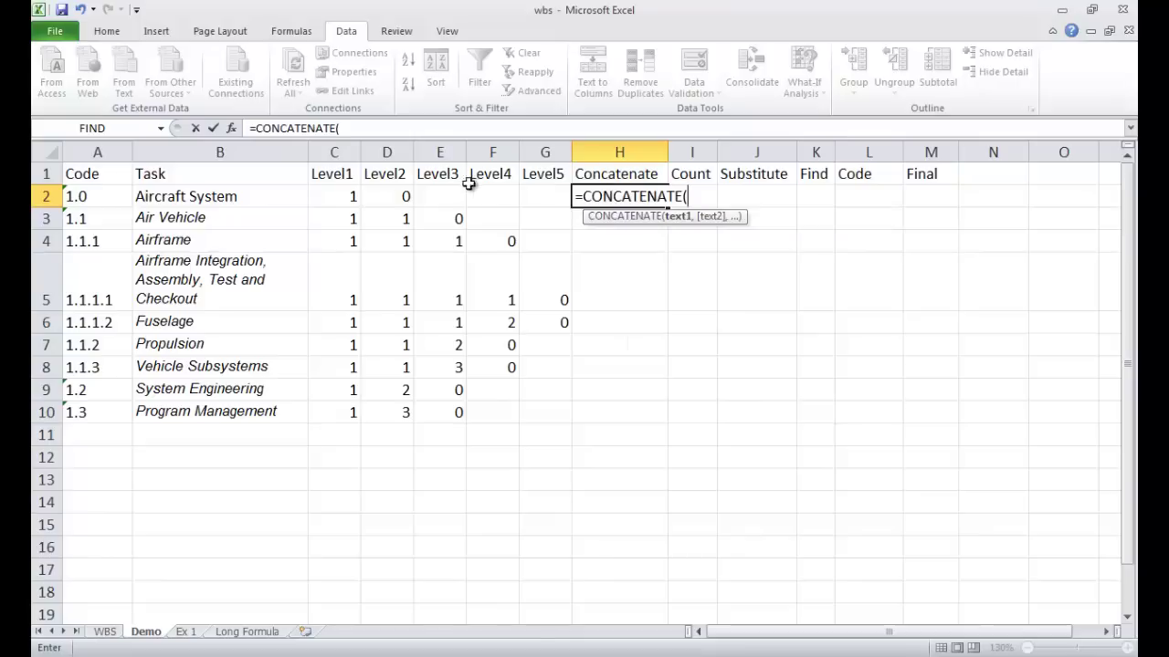
click(342, 193)
text(,".)
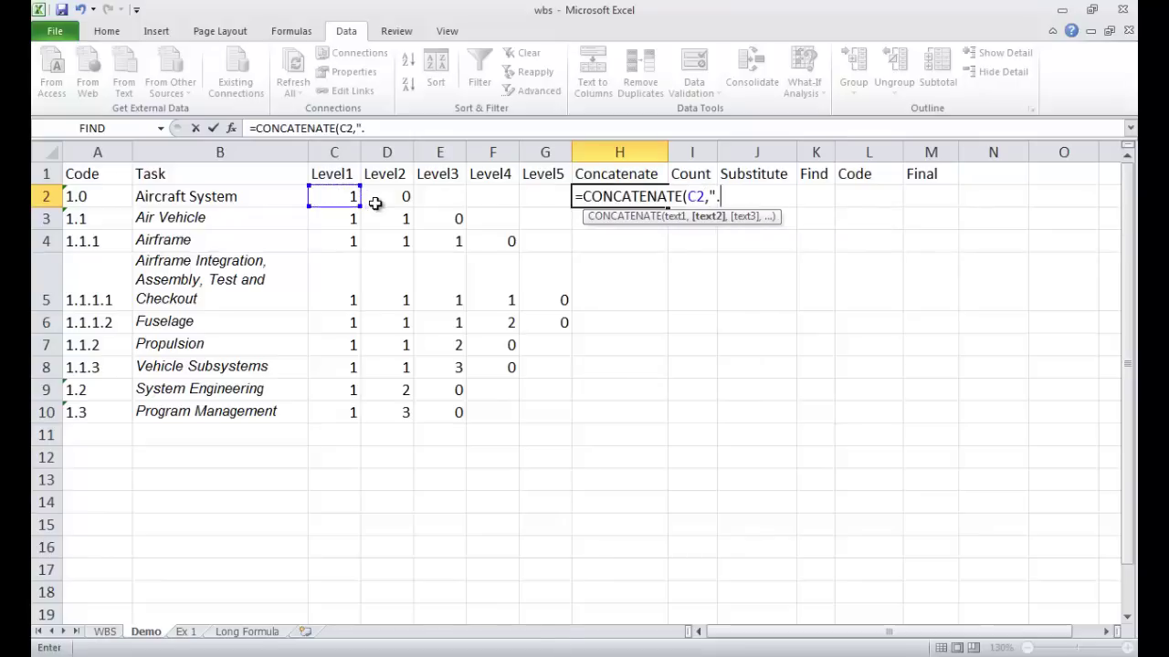
text(",)
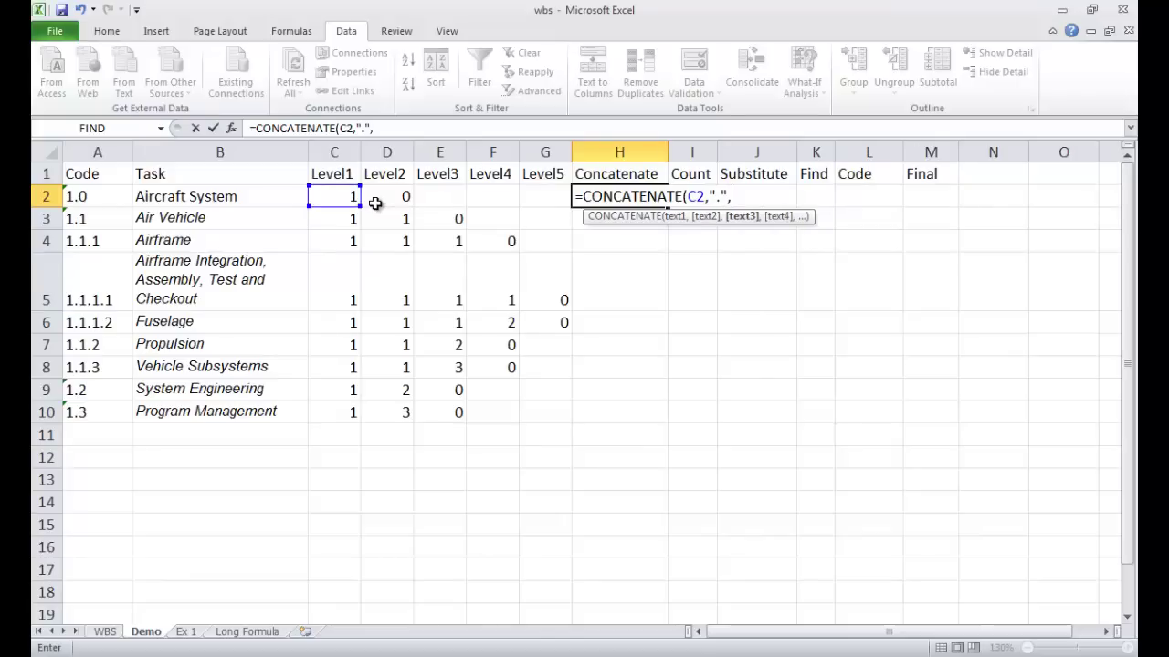
click(389, 196)
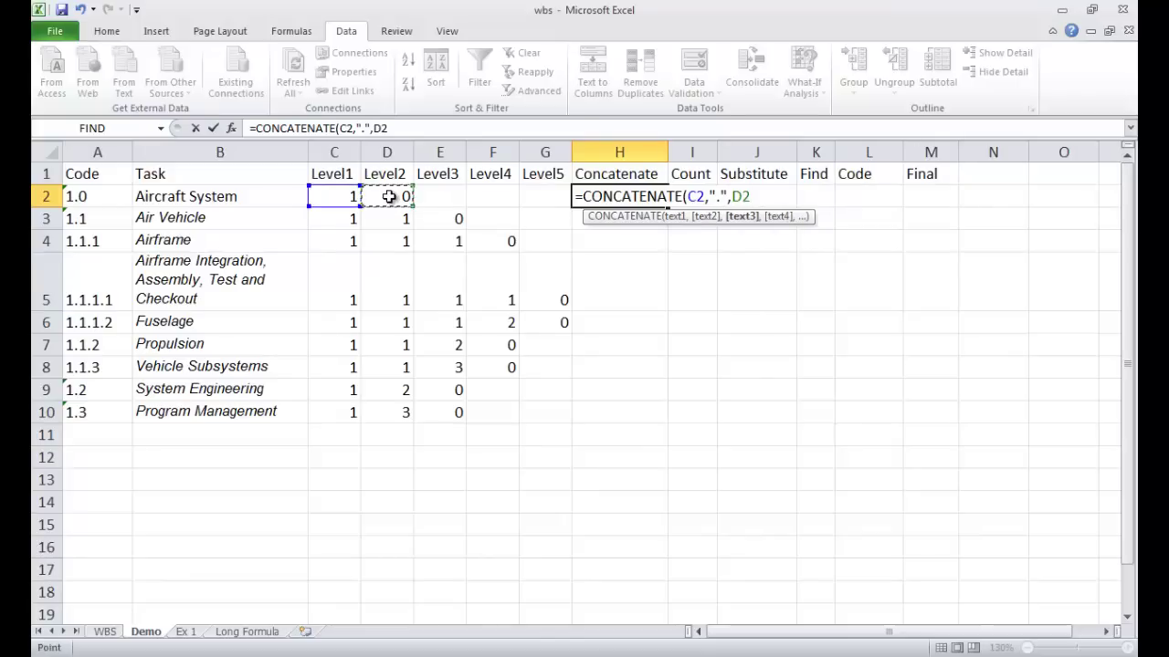
text(,".)
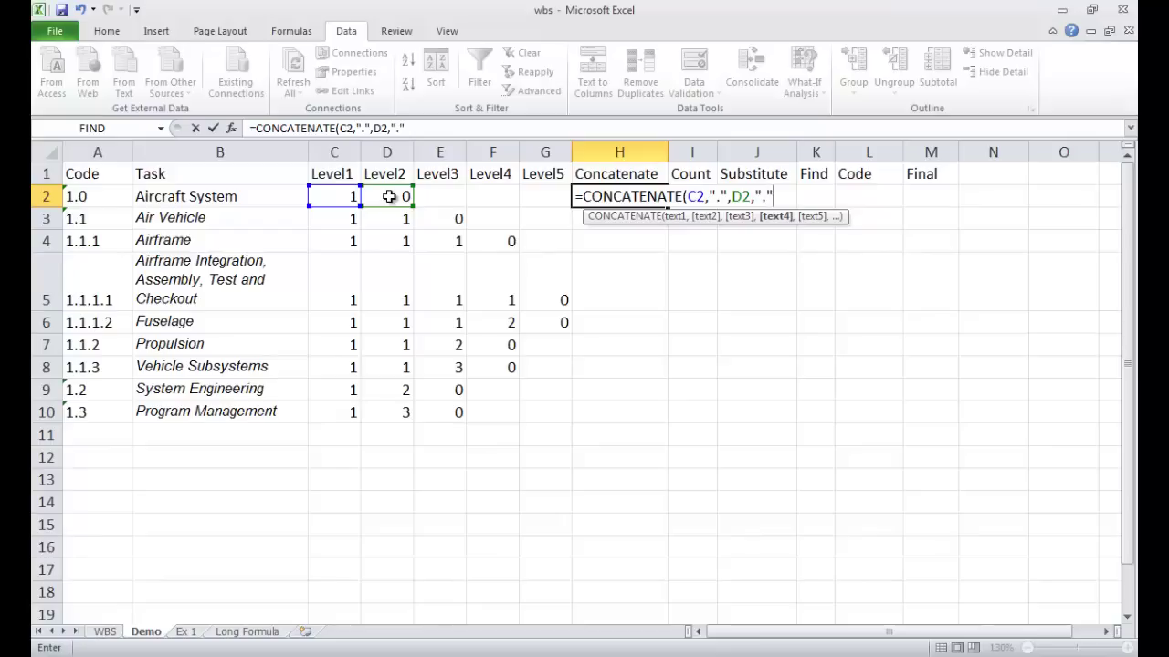
text(",)
Add E2 and a following "." separator to the CONCATENATE formula in H2.
click(451, 196)
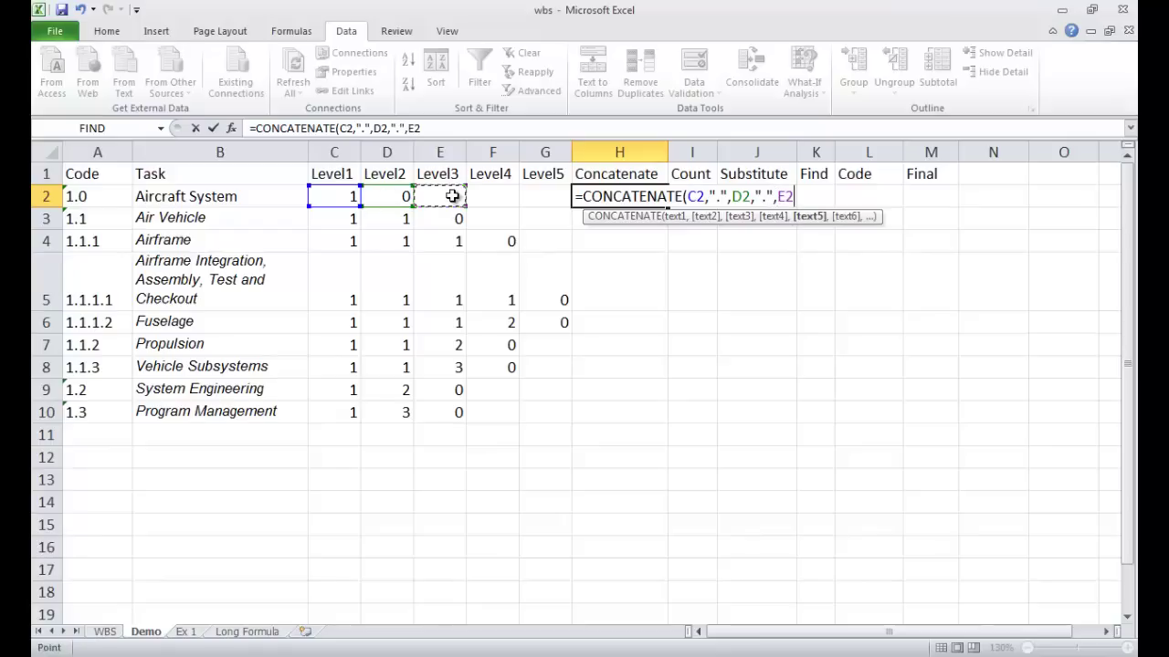
text(:)
click(451, 196)
text(")
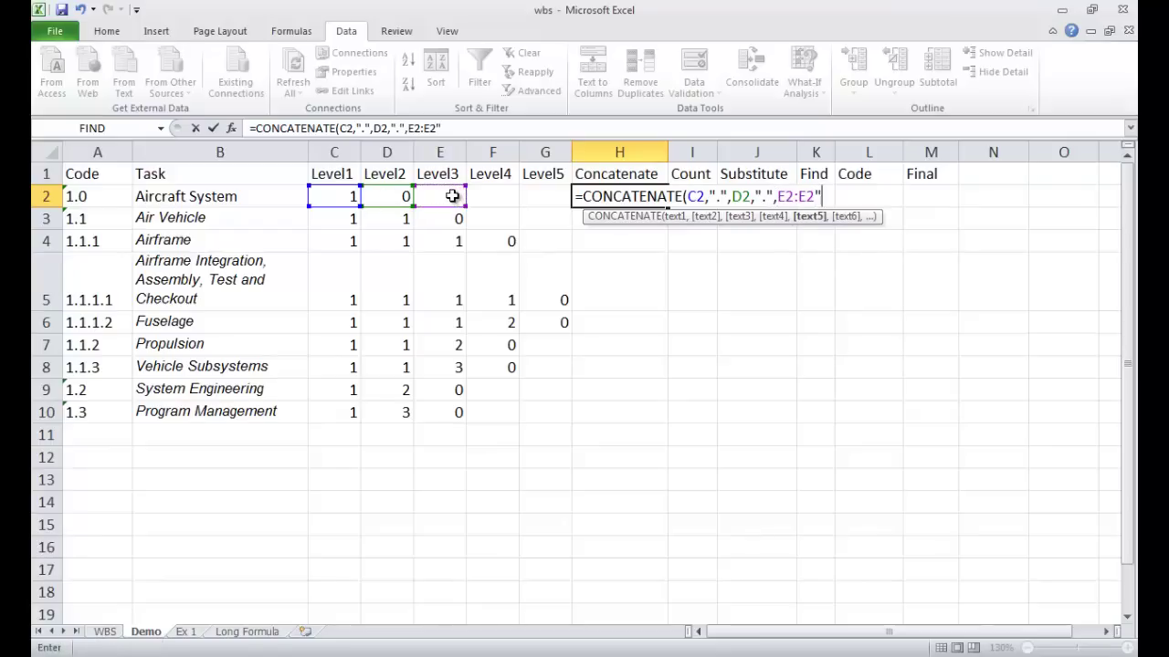
key(BackSpace)
key(BackSpace)
key(BackSpace)
key(BackSpace)
text(,)
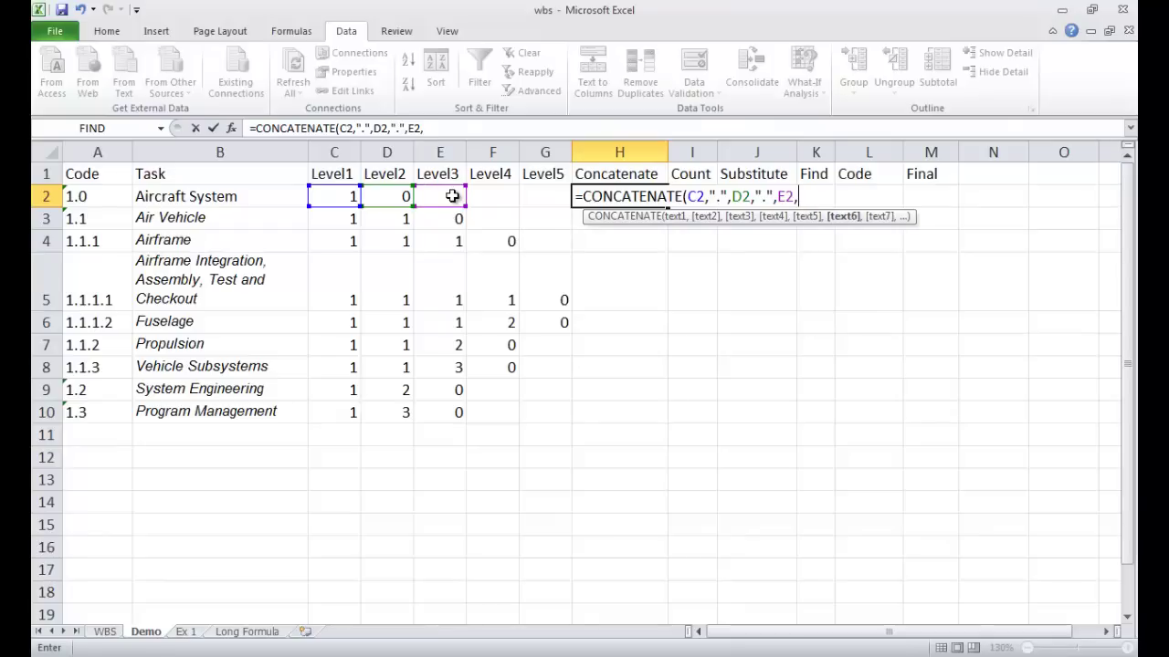
text(".",)
Complete the CONCATENATE formula with F2, ".", G2 and ".", and fill it down the Concatenate column to row 10.
click(485, 196)
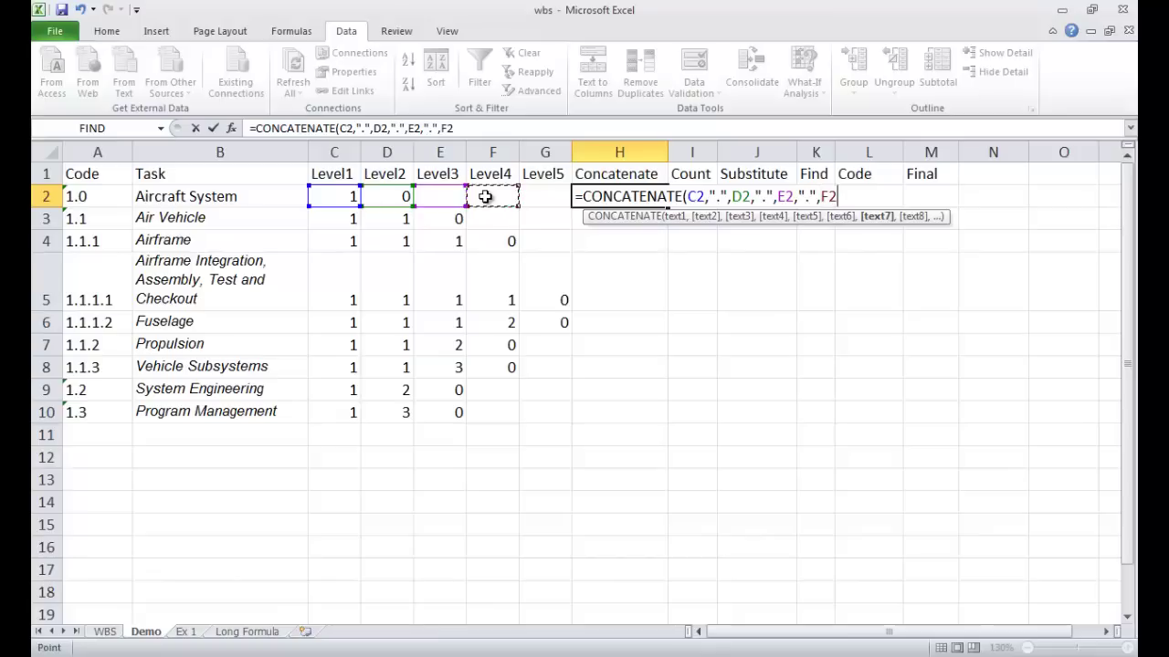
text(,".)
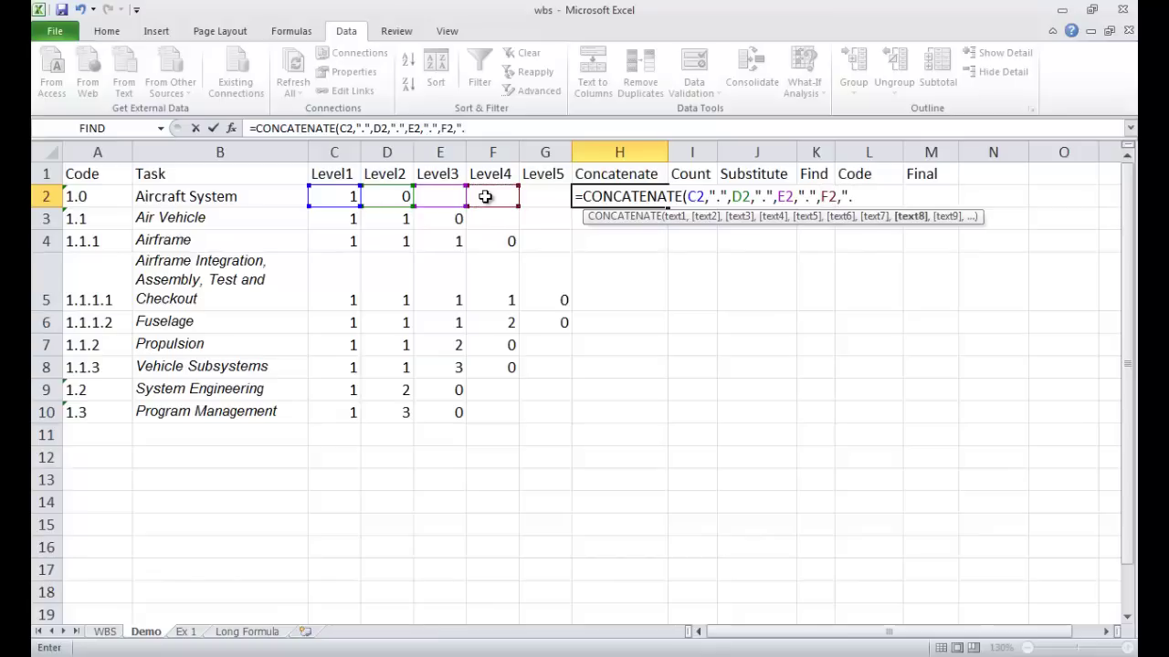
text(",)
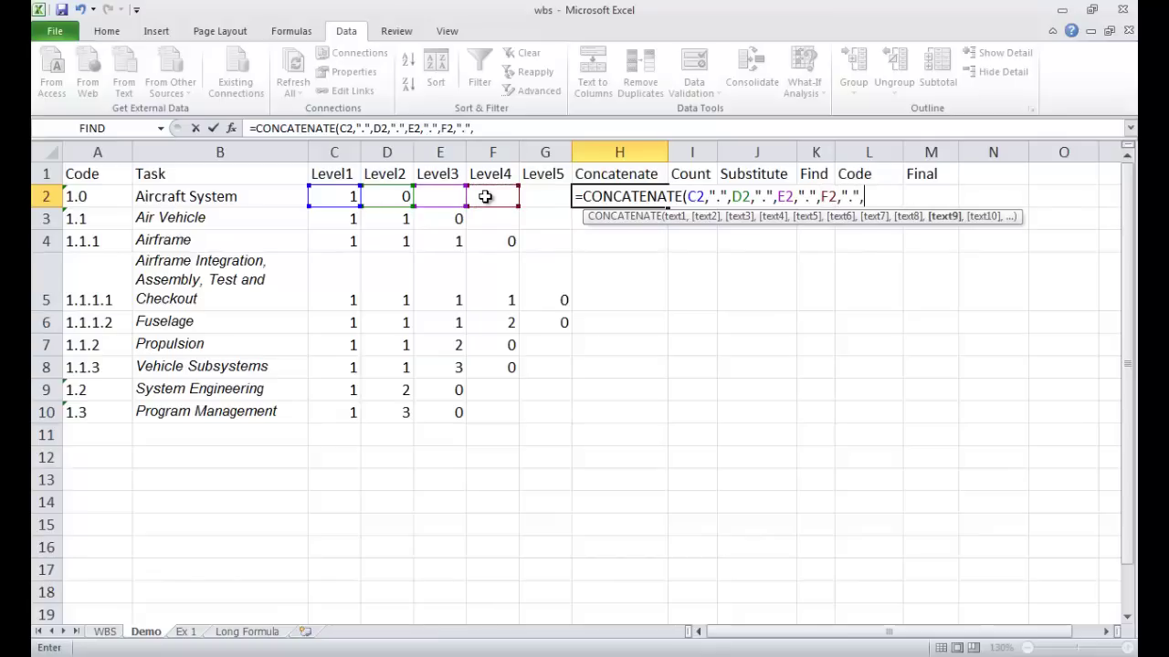
click(548, 196)
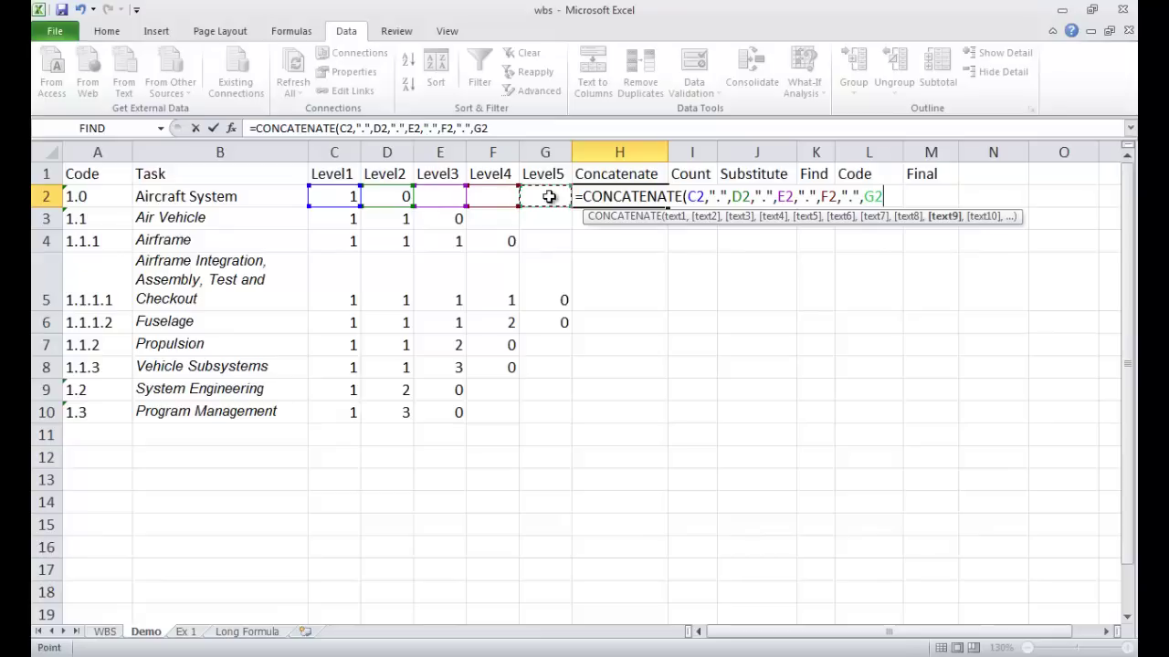
text(,".)
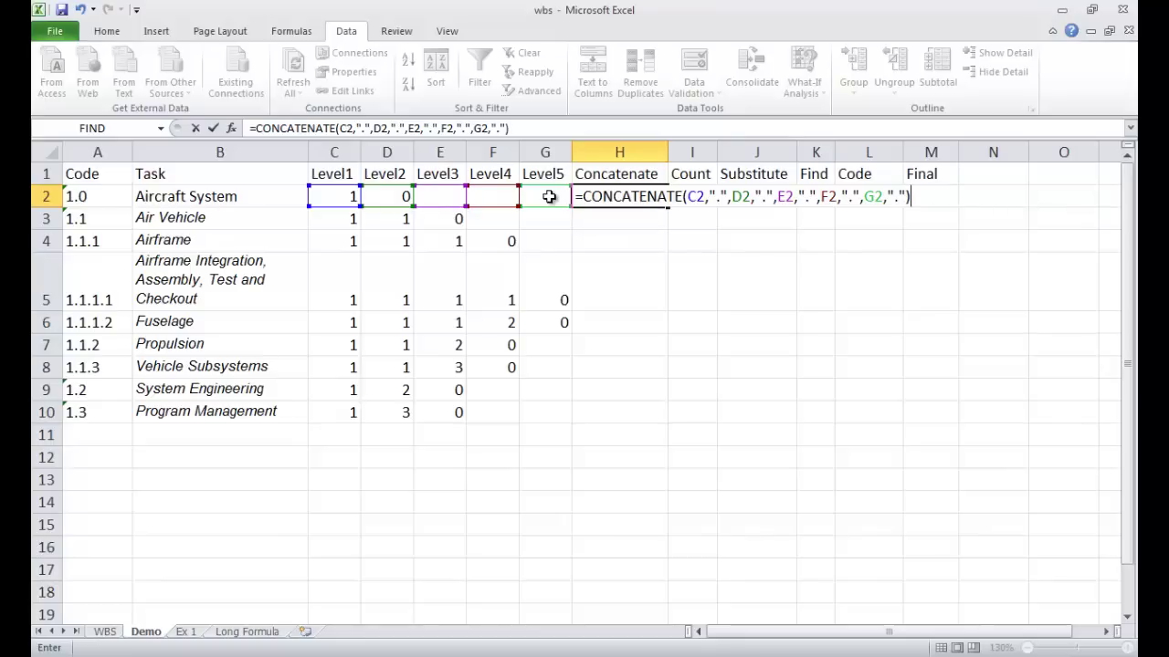
key(Return)
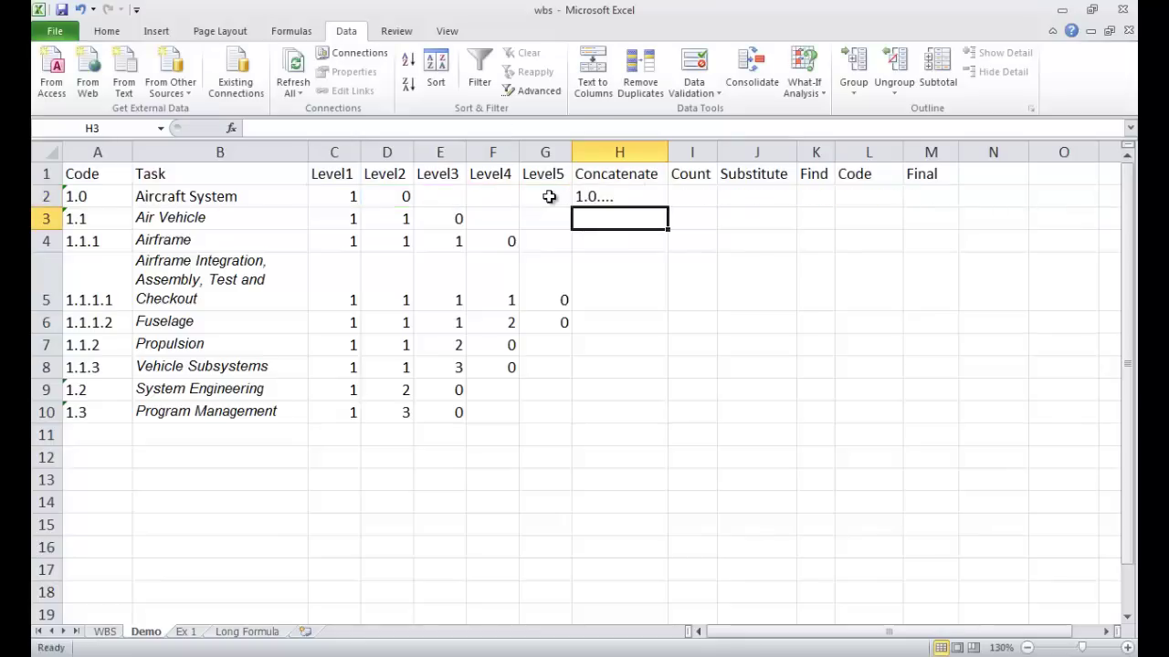
click(620, 195)
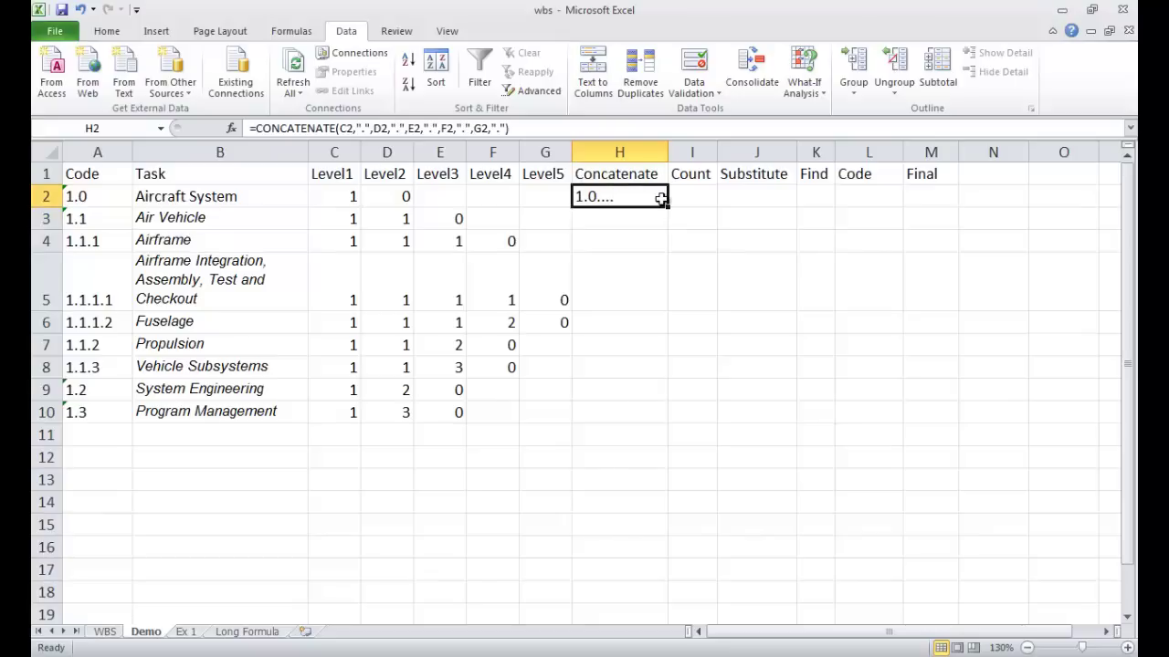
double_click(670, 211)
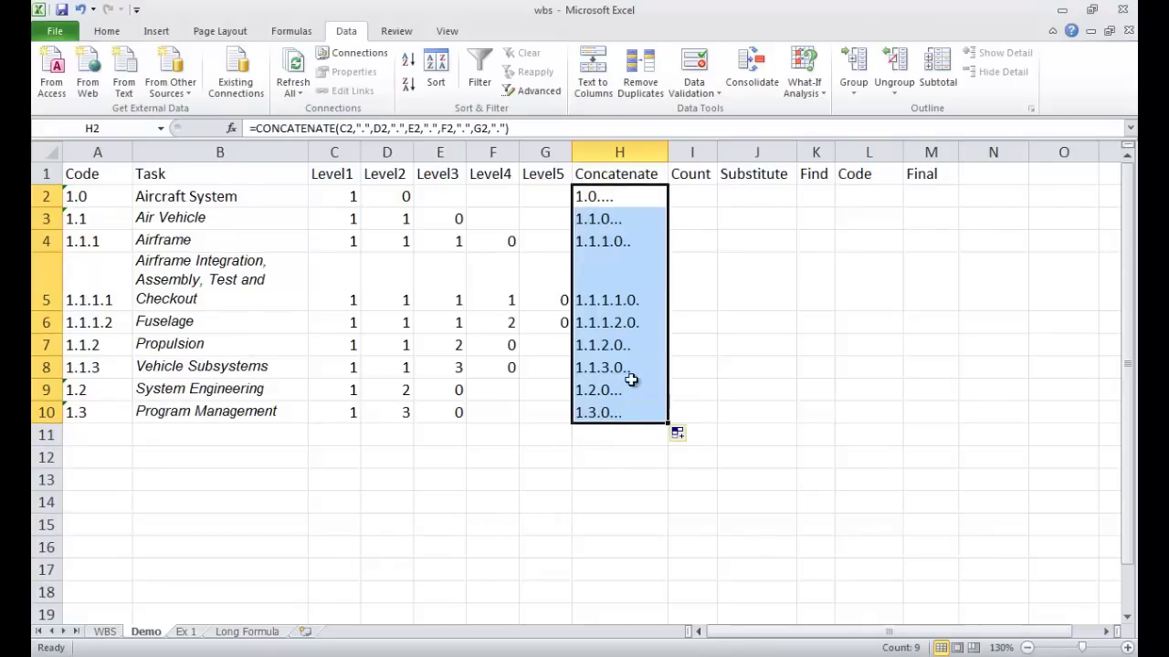
Enter =COUNT(C2:G2) in I2 and fill it down the Count column to row 10.
click(698, 197)
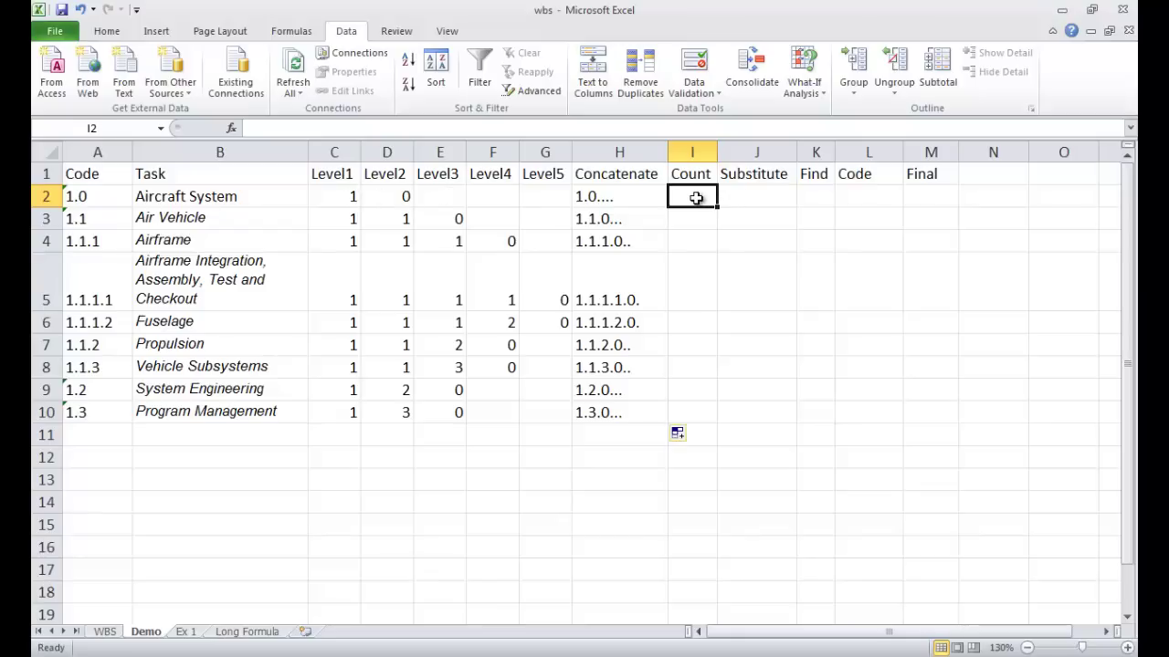
text(=count)
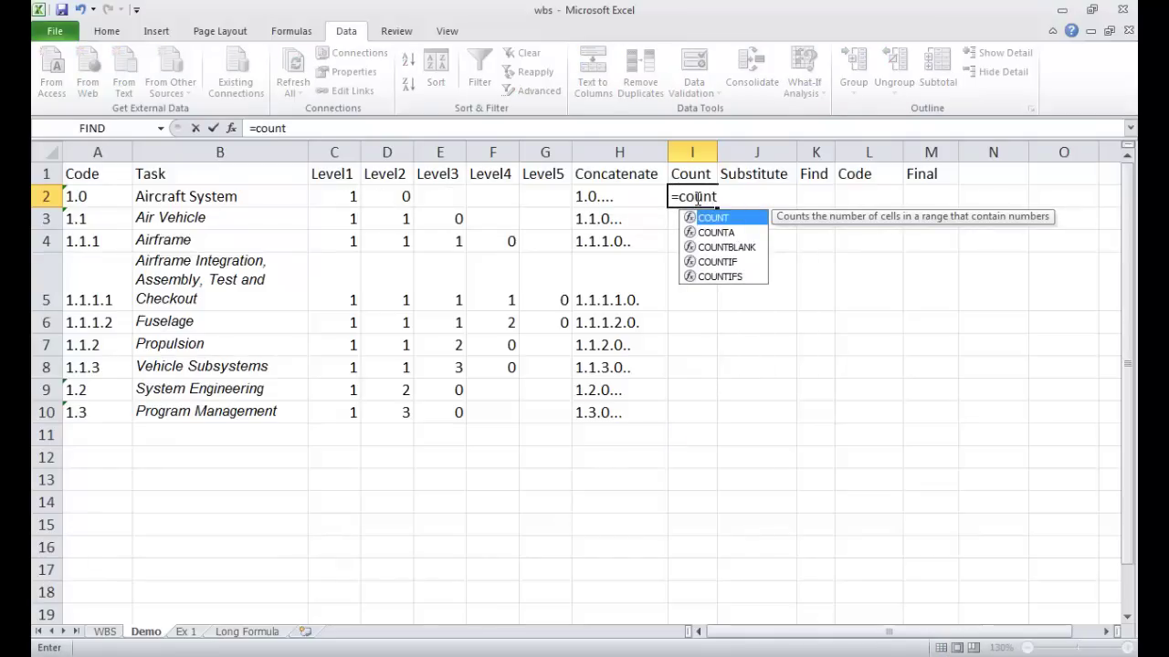
text(()
click(361, 199)
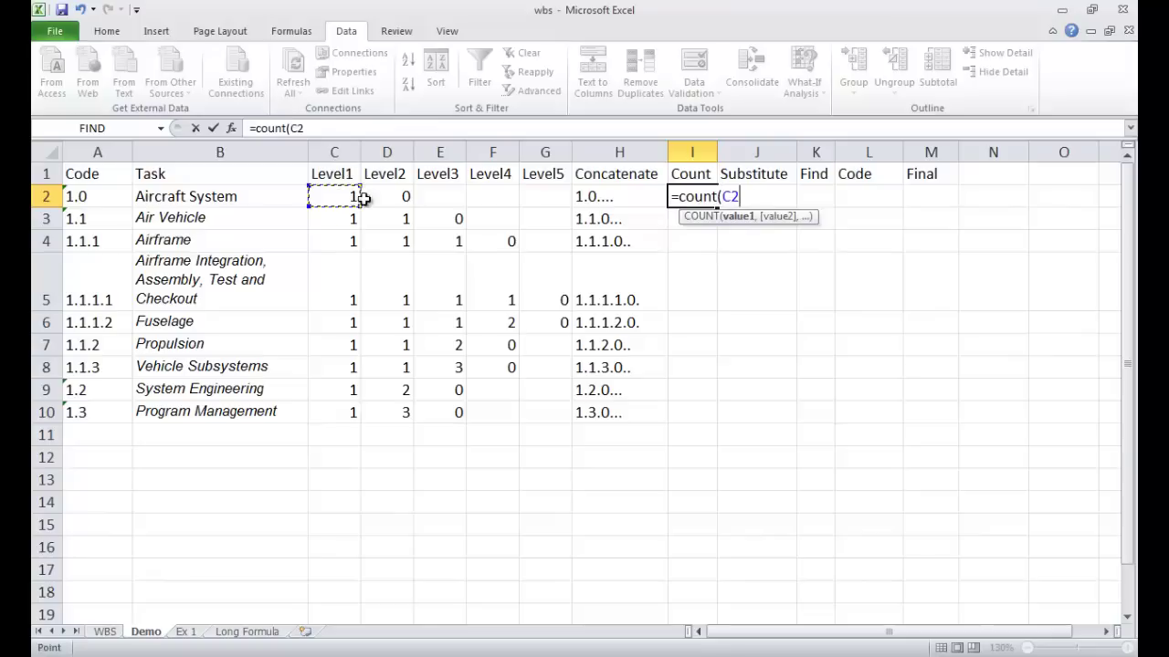
drag(362, 198, 537, 205)
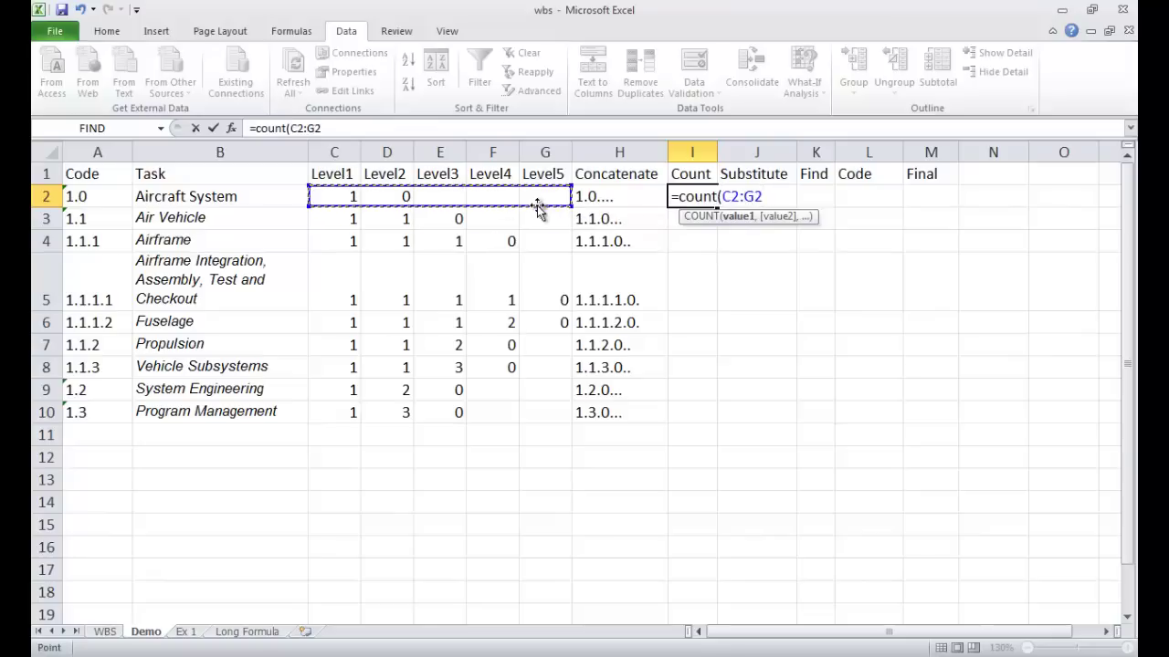
text())
key(Return)
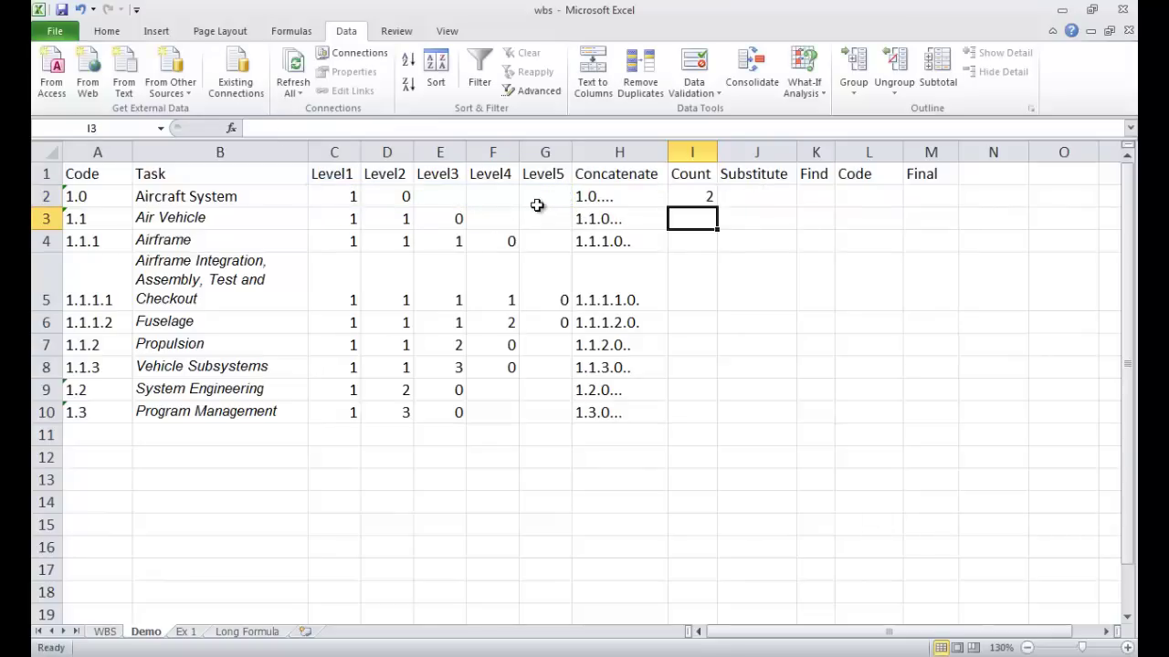
click(697, 197)
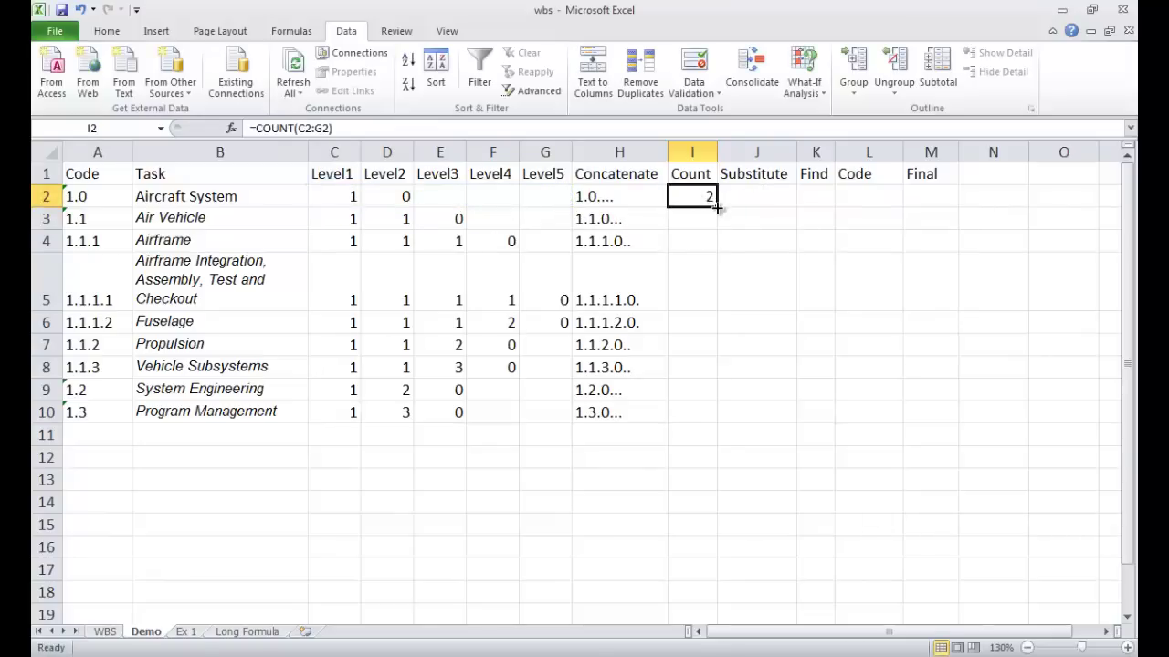
double_click(717, 208)
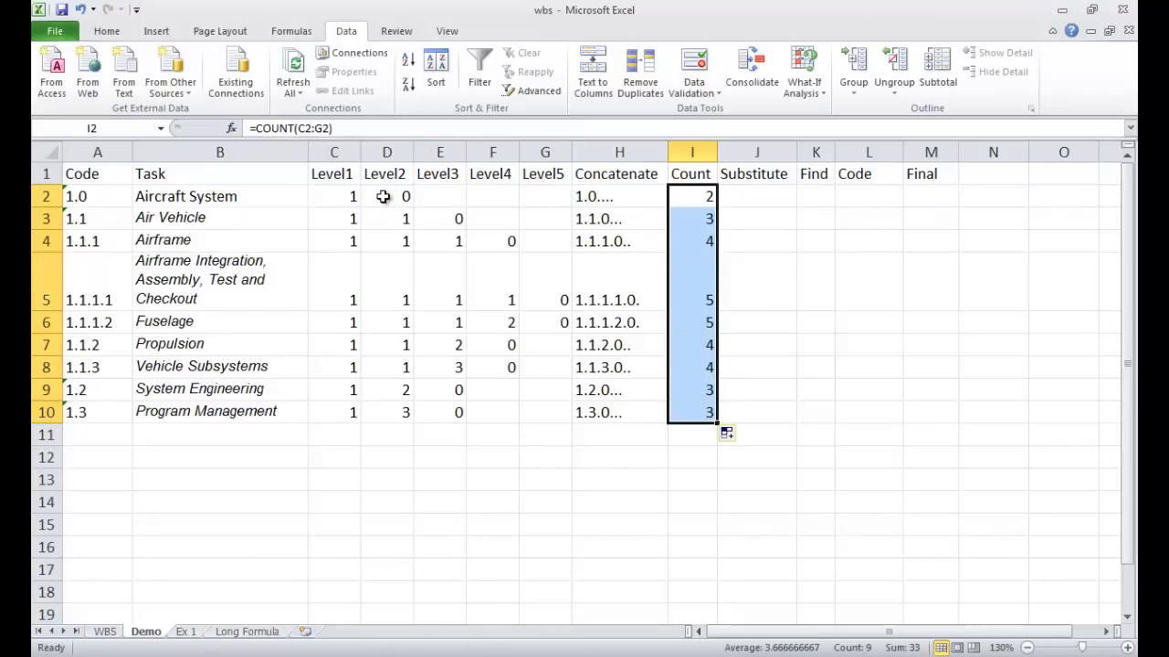
drag(345, 219, 452, 219)
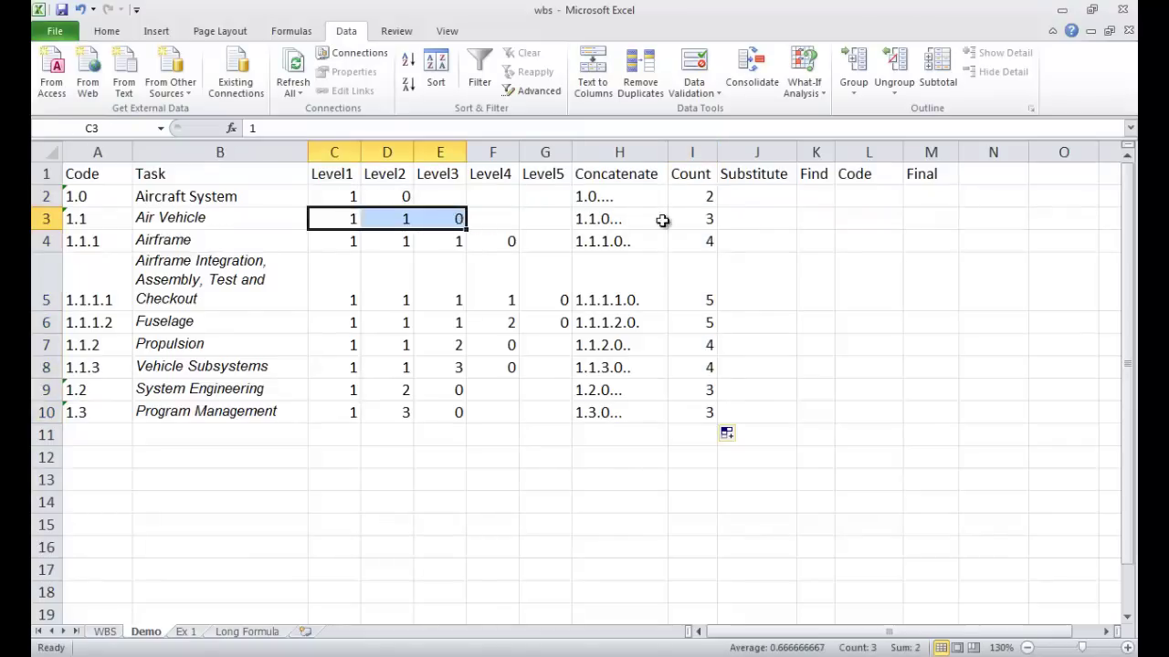
drag(352, 242, 488, 243)
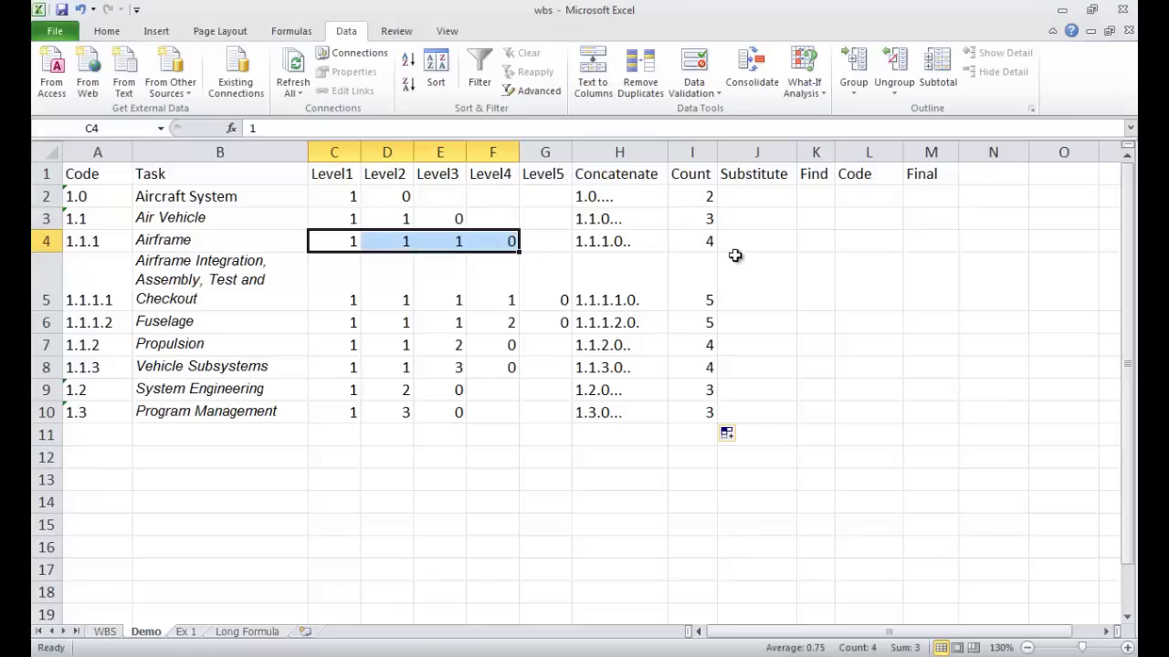
Enter =SUBSTITUTE(H2,".","?",I2) in J2 to replace the counted period of the concatenated code with a question mark.
click(734, 199)
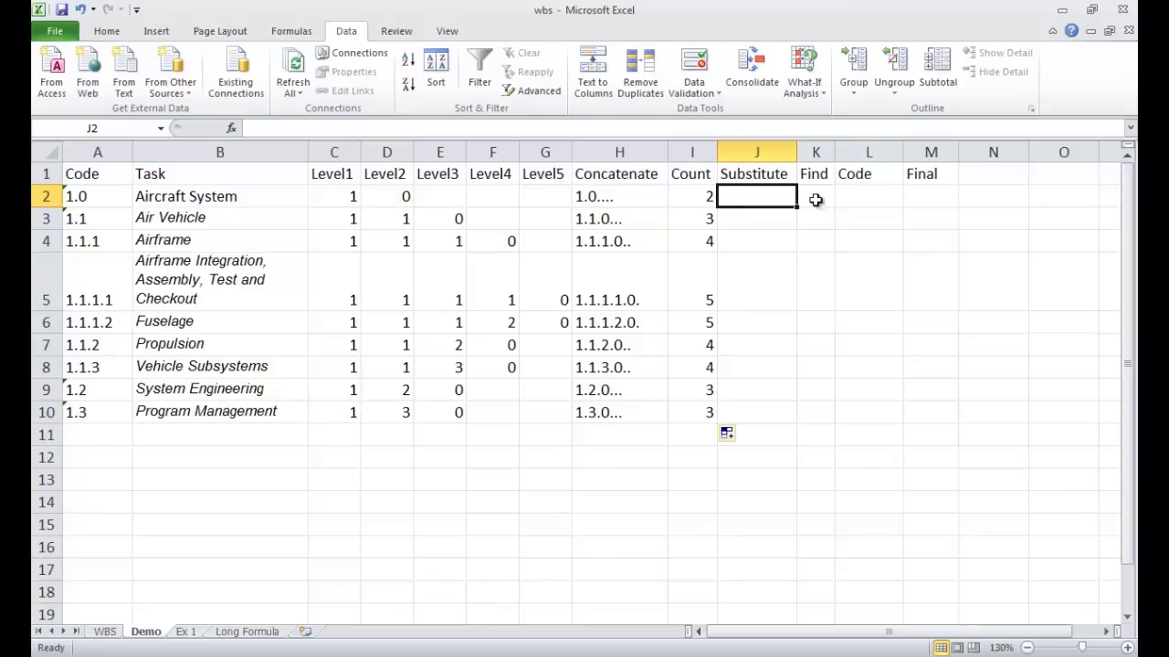
text(=)
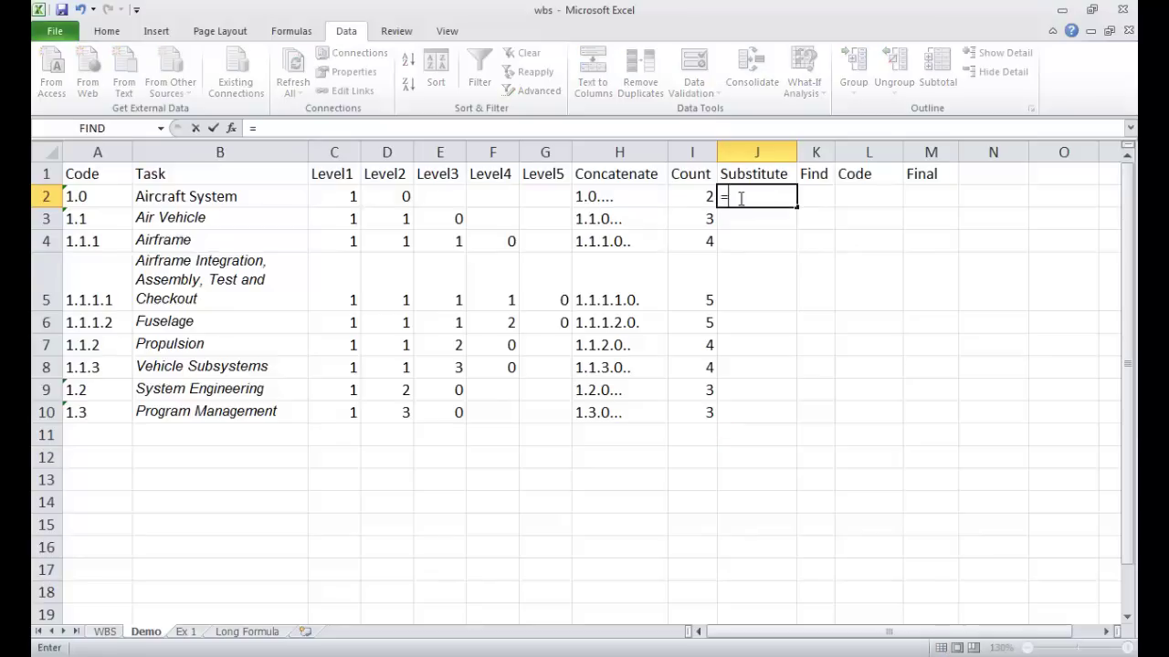
text(subs)
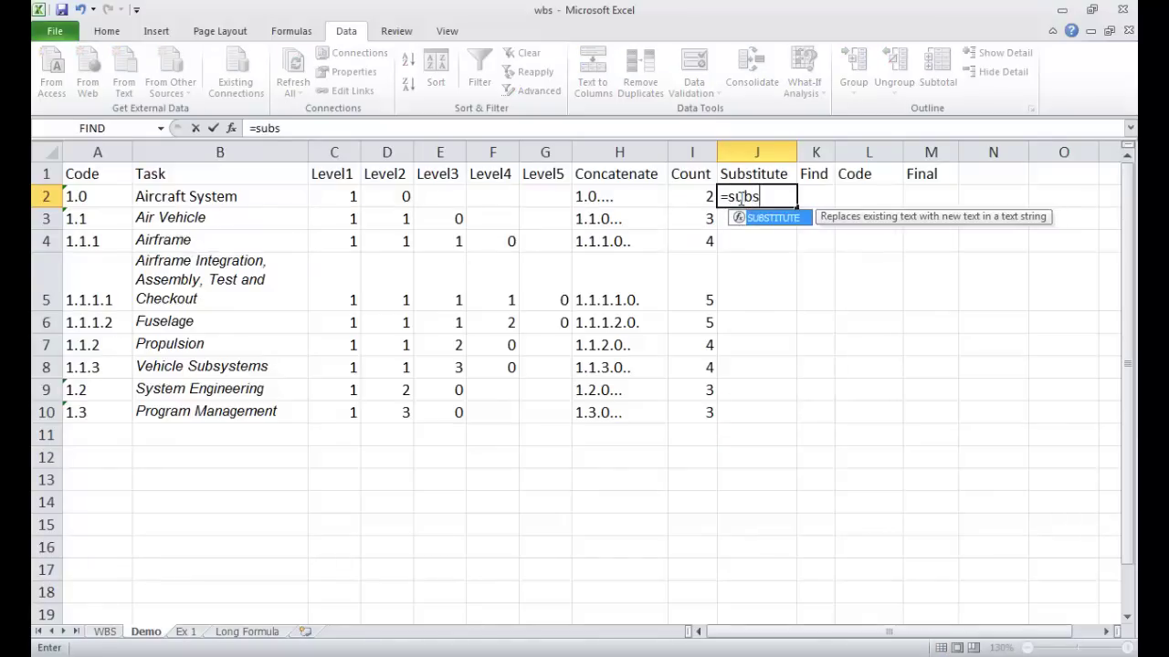
key(Tab)
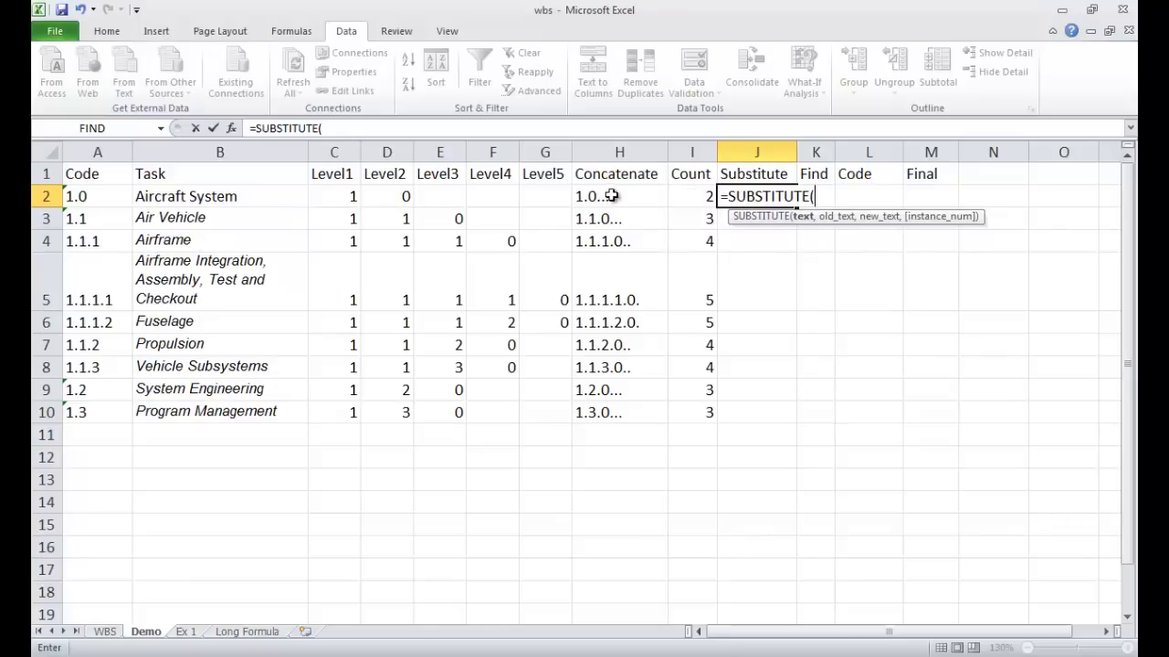
click(611, 195)
text(,".)
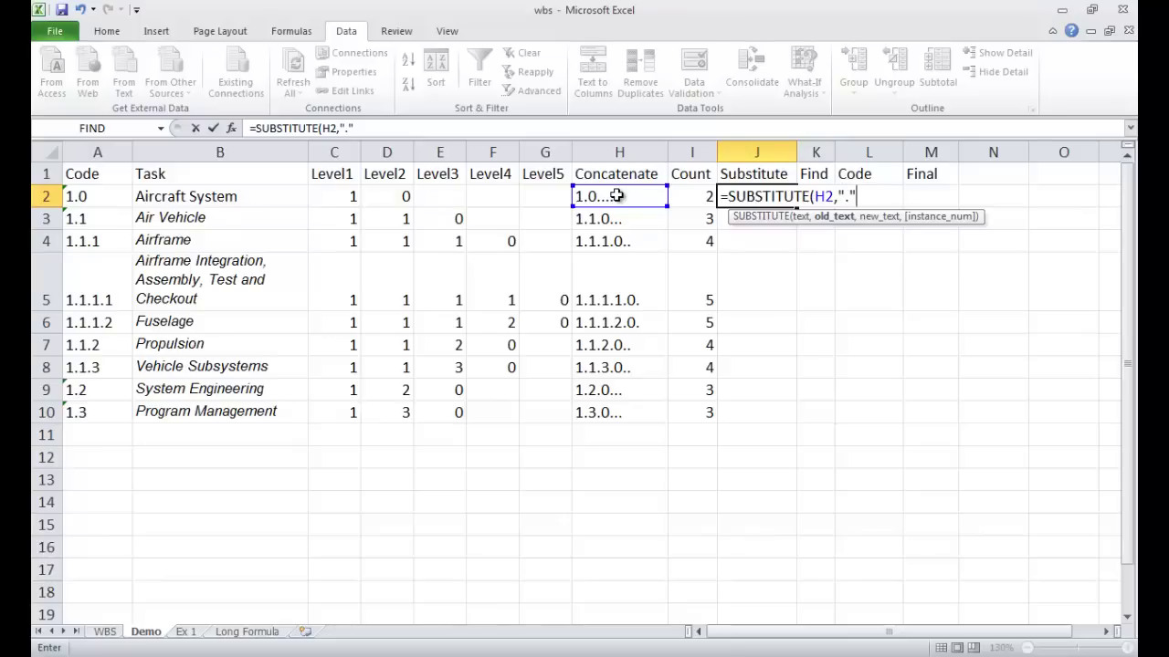
text(,)
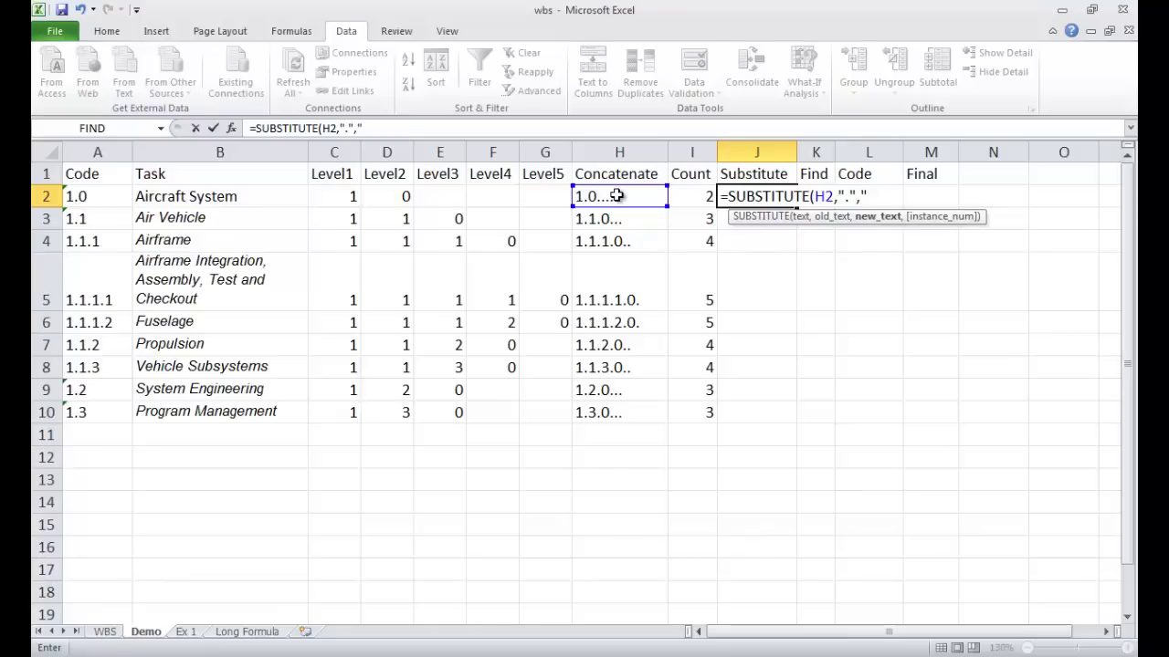
text("?",)
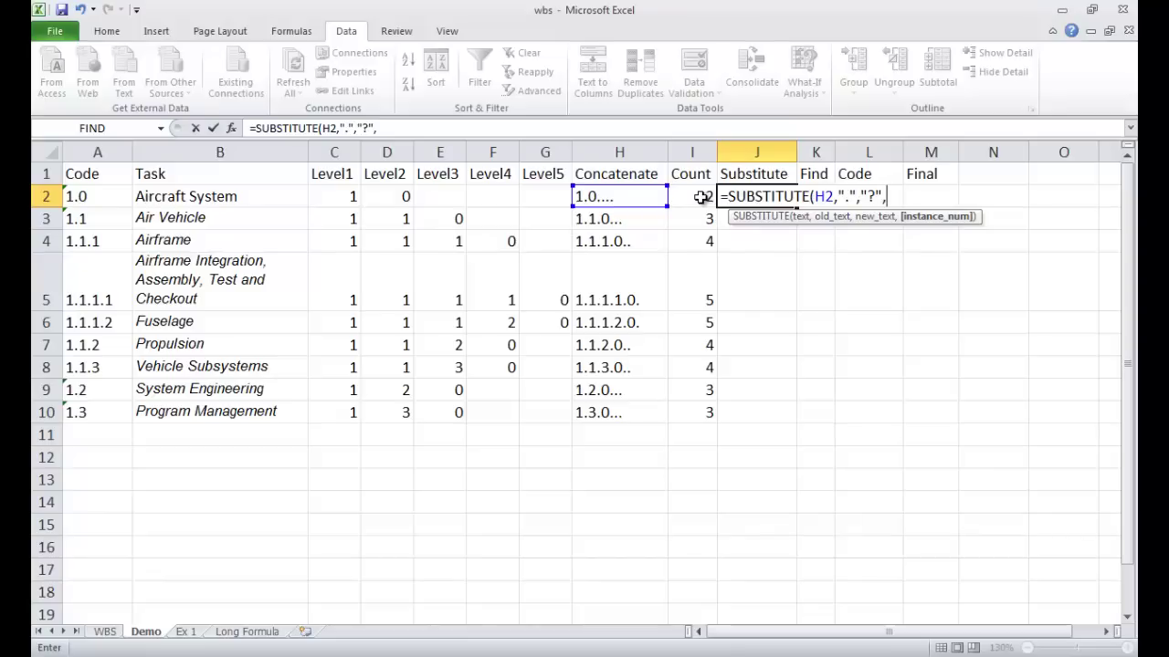
click(700, 196)
text())
key(Return)
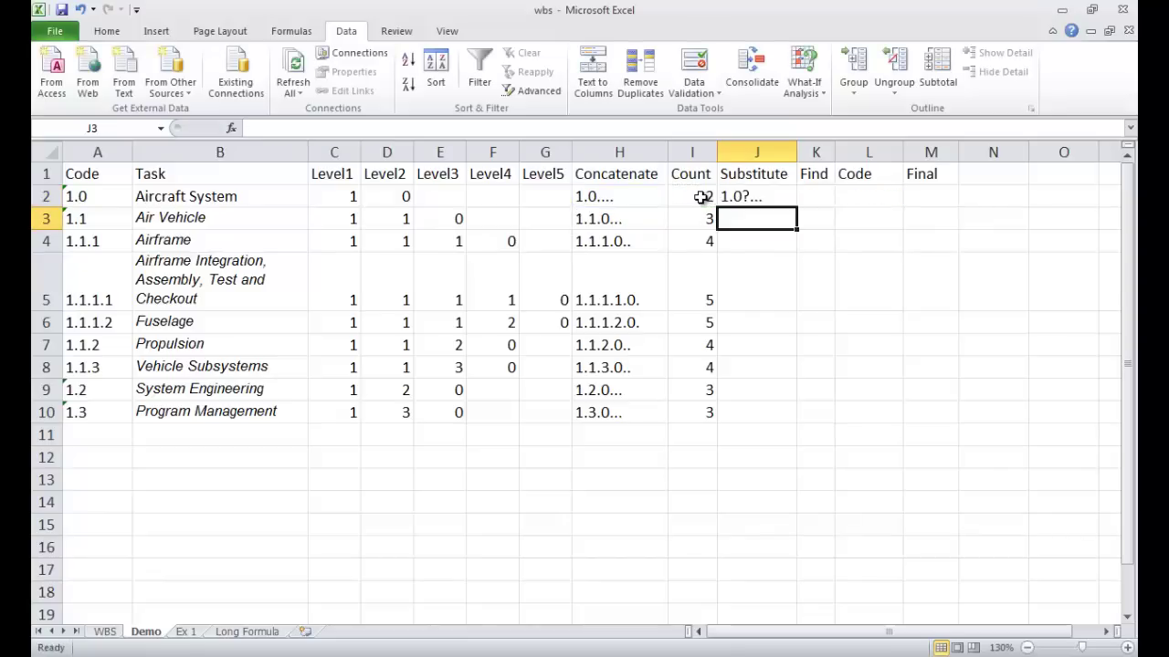
Fill the SUBSTITUTE formula down to J10 and enter =FIND("?",J2) in K2 to locate the question mark.
click(770, 201)
double_click(796, 207)
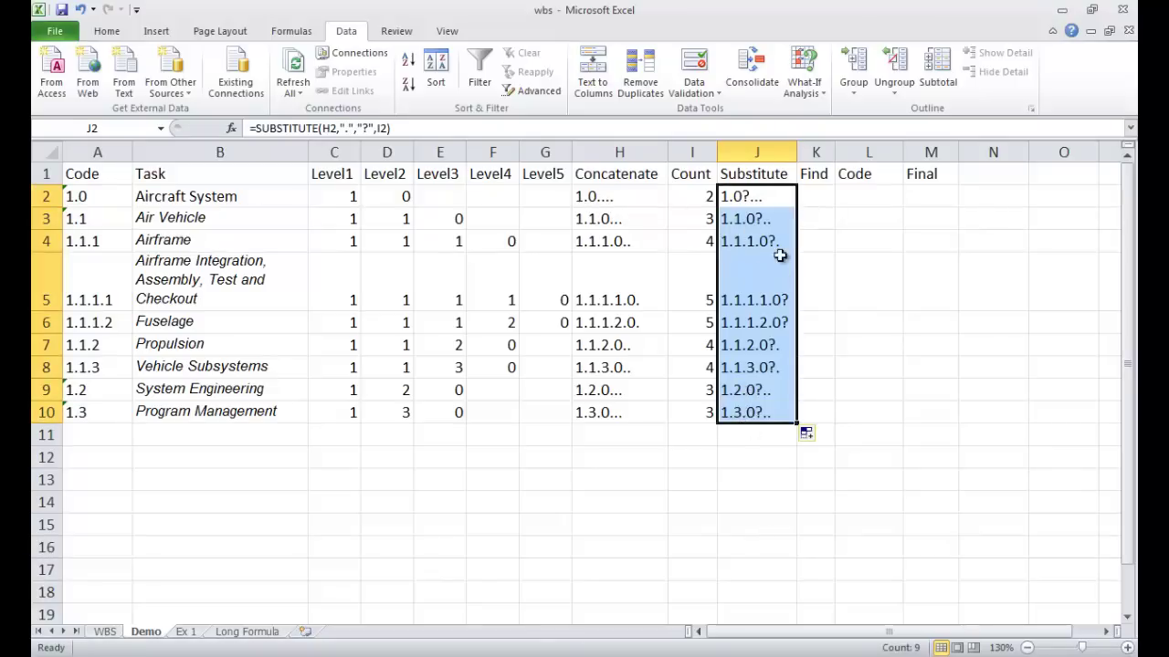
click(821, 193)
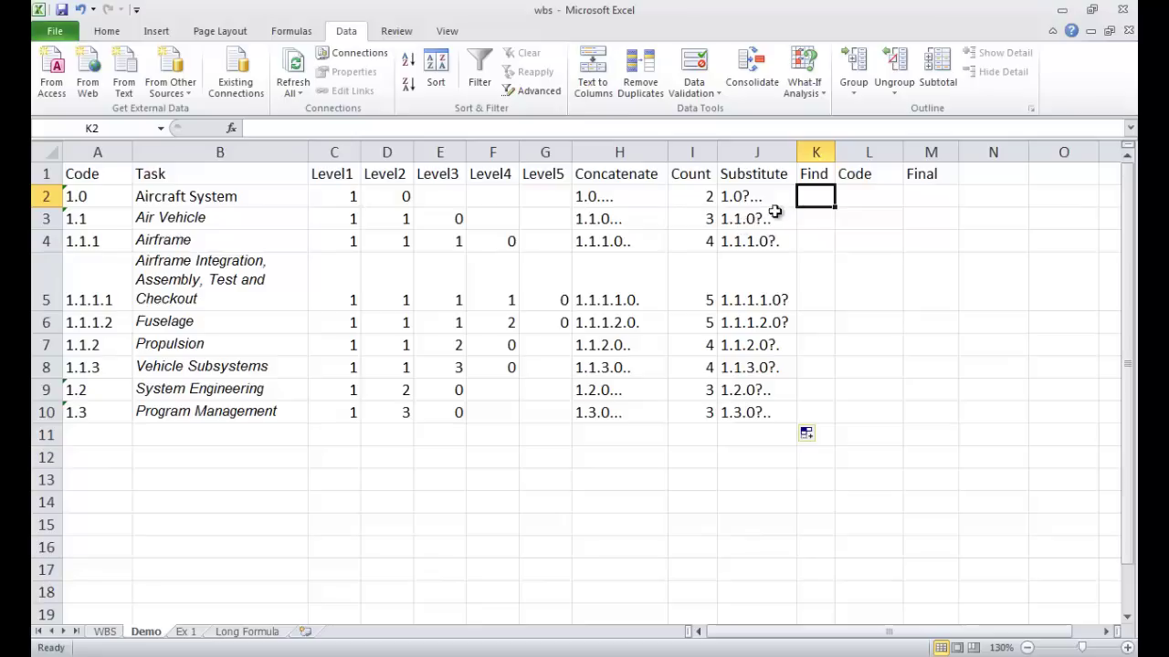
text(=)
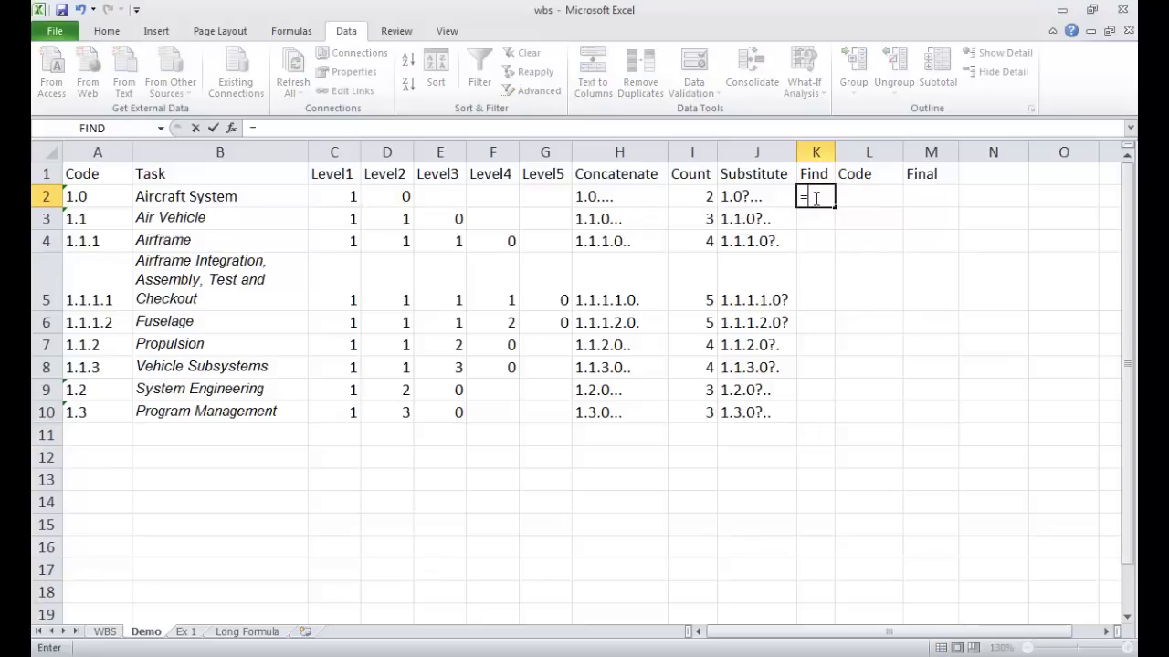
text(fin)
key(Tab)
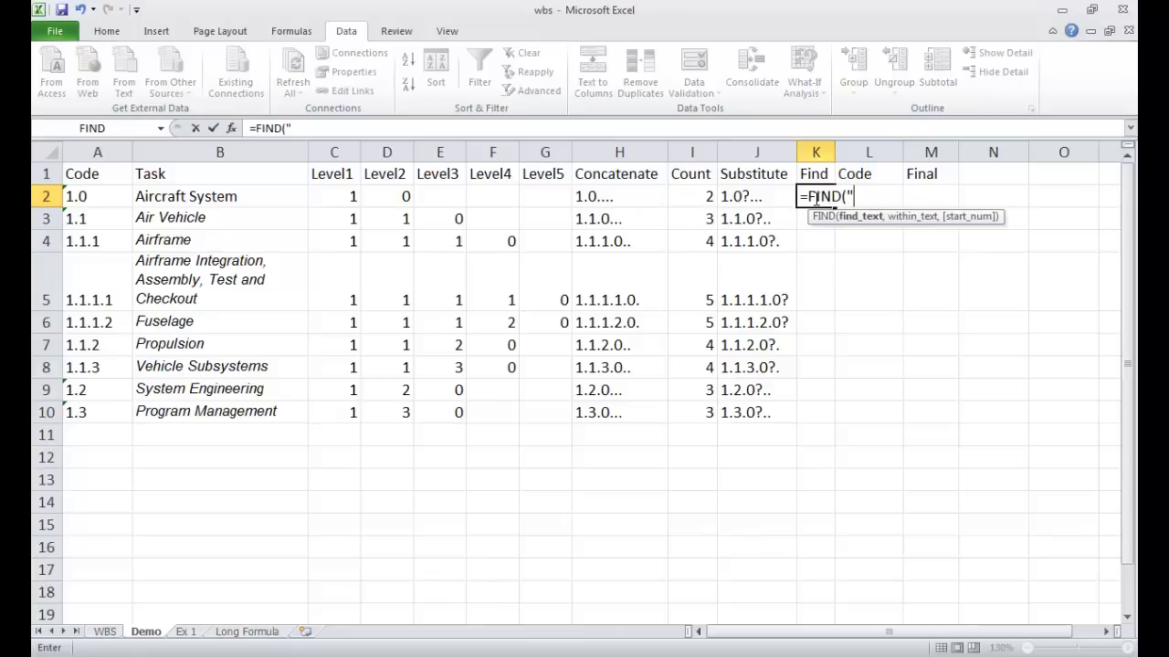
text("?",)
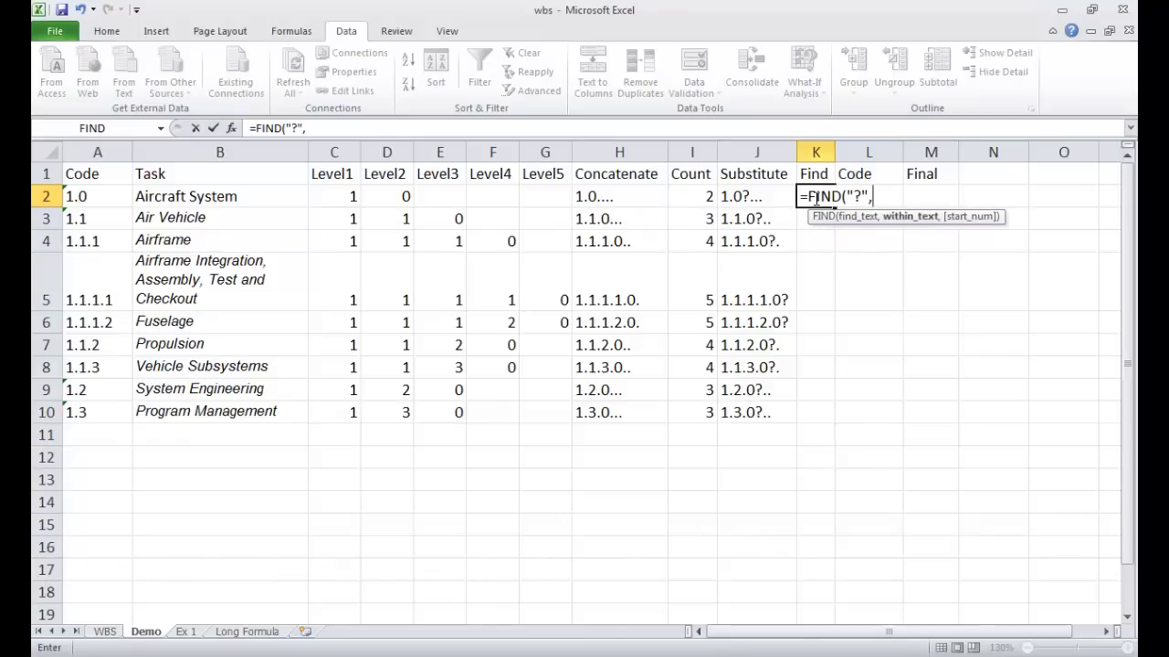
click(750, 193)
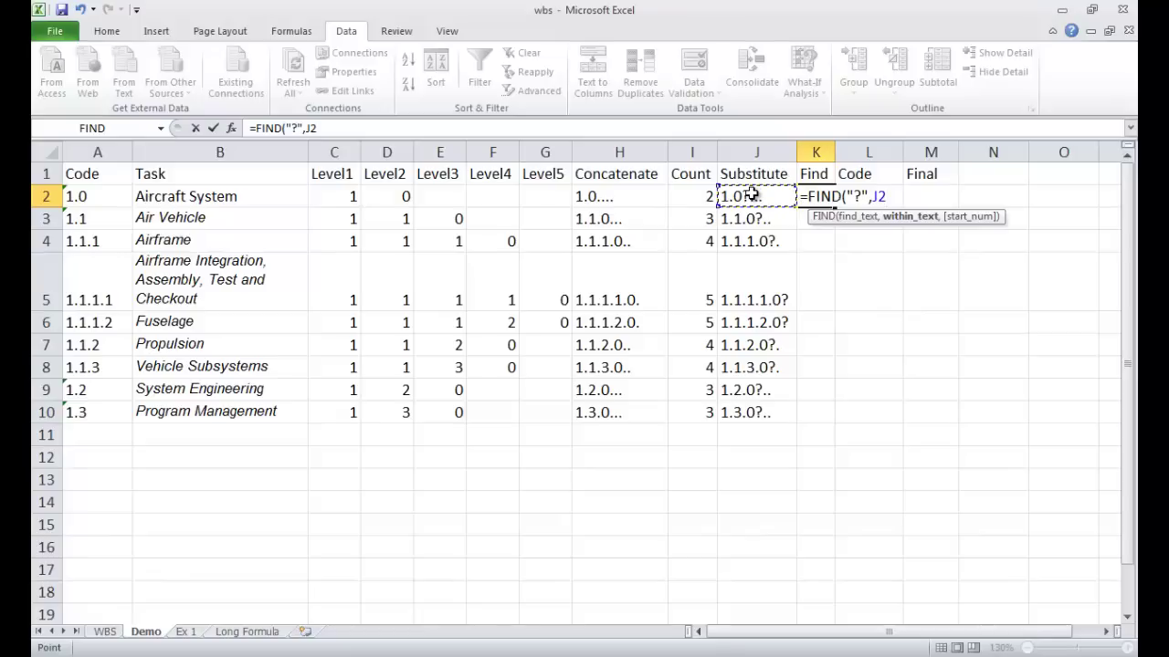
key(Return)
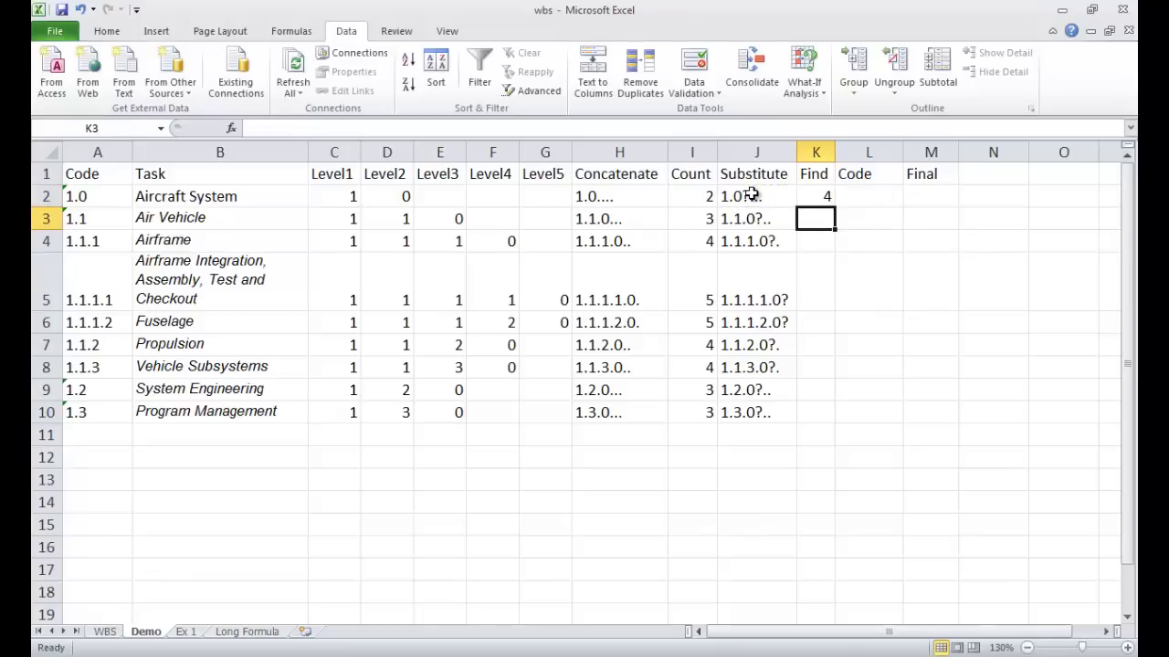
Check the arguments of the FIND formula in K2 and fill it down the Find column to row 10.
click(821, 195)
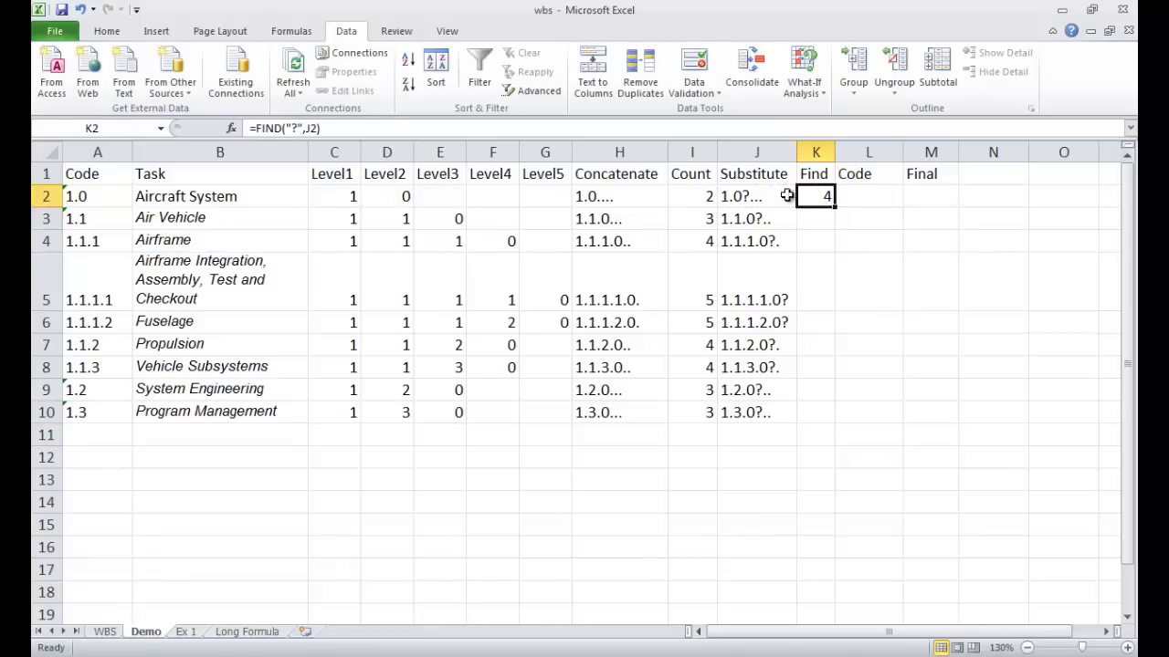
click(231, 128)
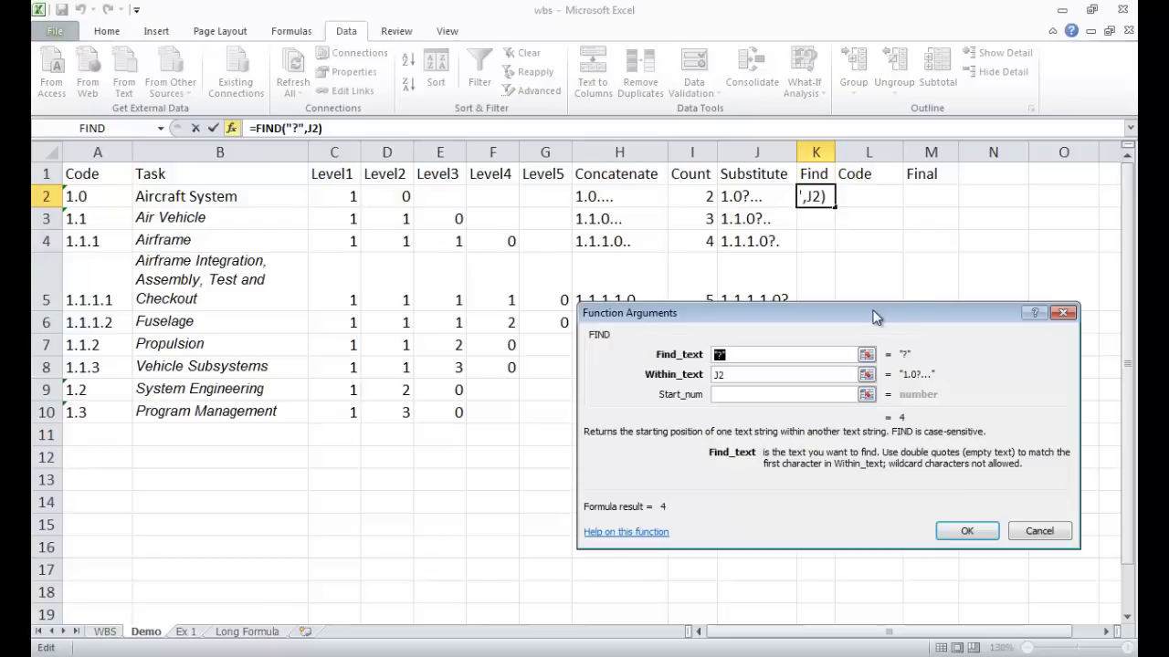
drag(874, 316, 857, 287)
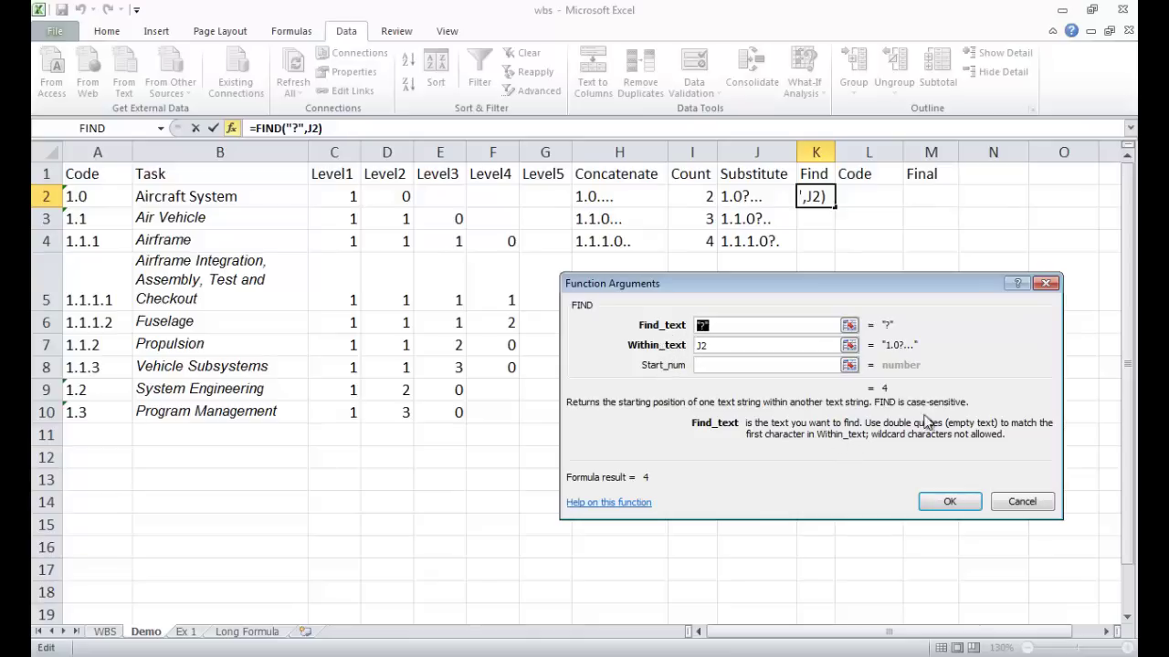
click(1013, 503)
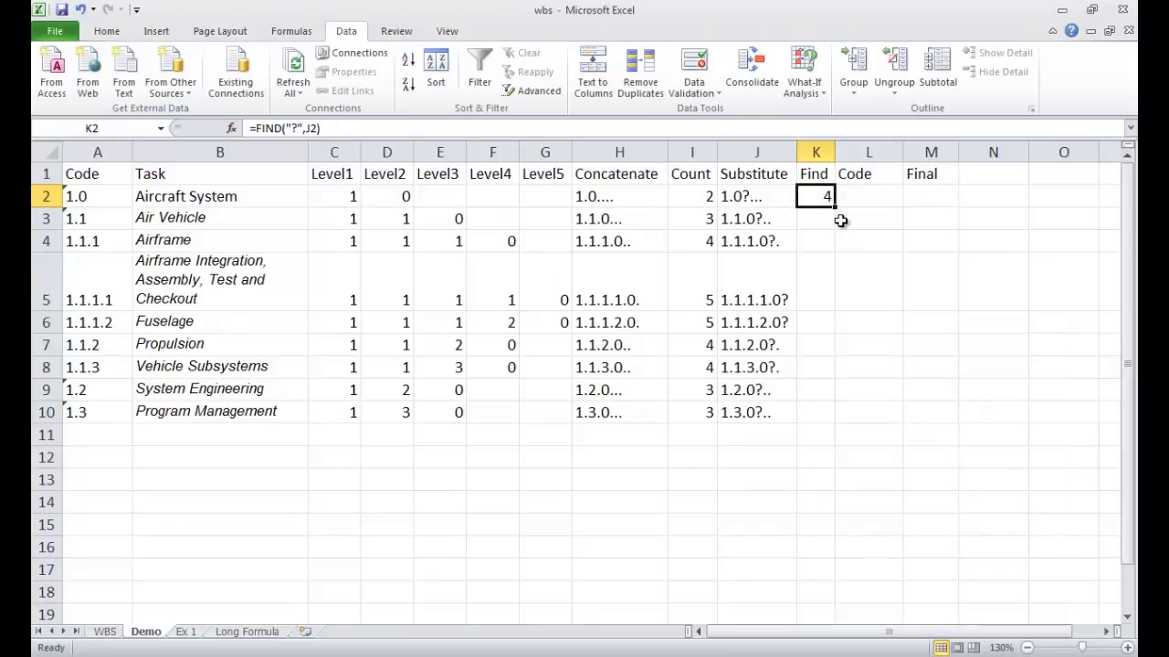
drag(836, 208, 838, 422)
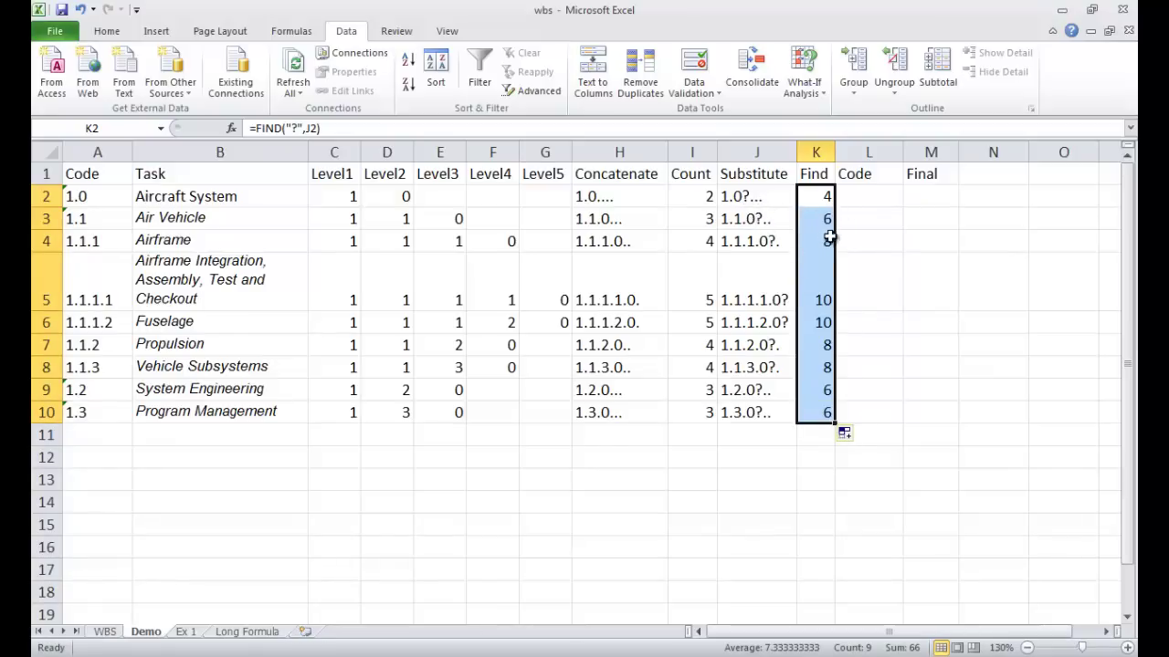
Enter =LEFT(J2,K2) in L2 and fill it down the Code column to row 10.
click(861, 194)
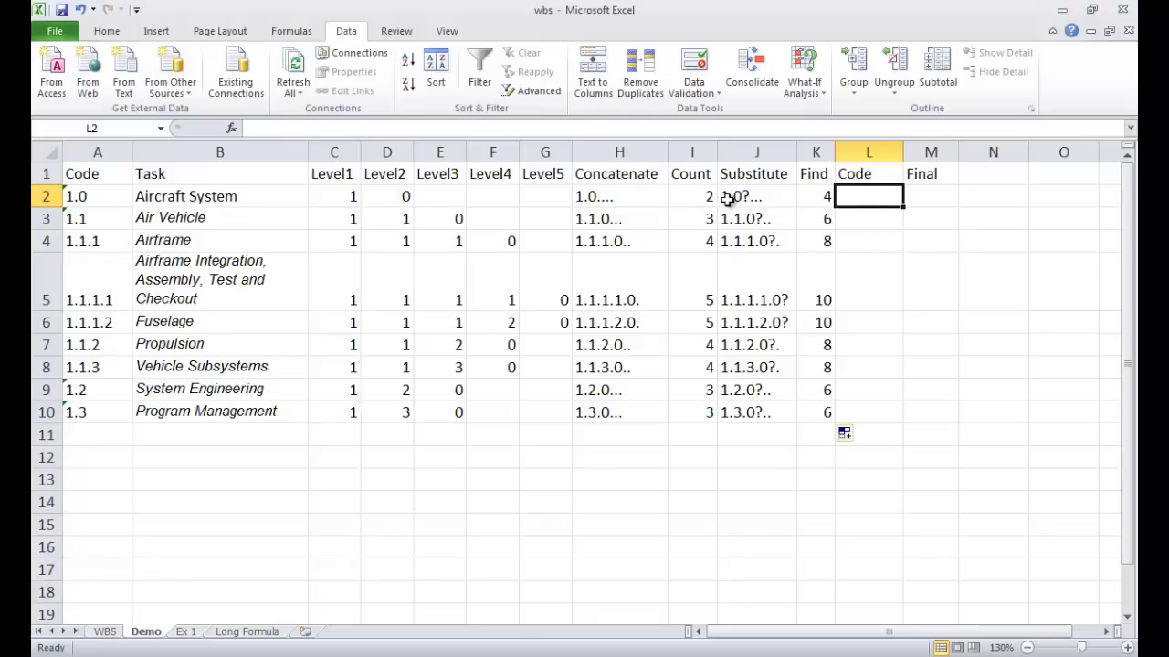
click(614, 128)
text(=)
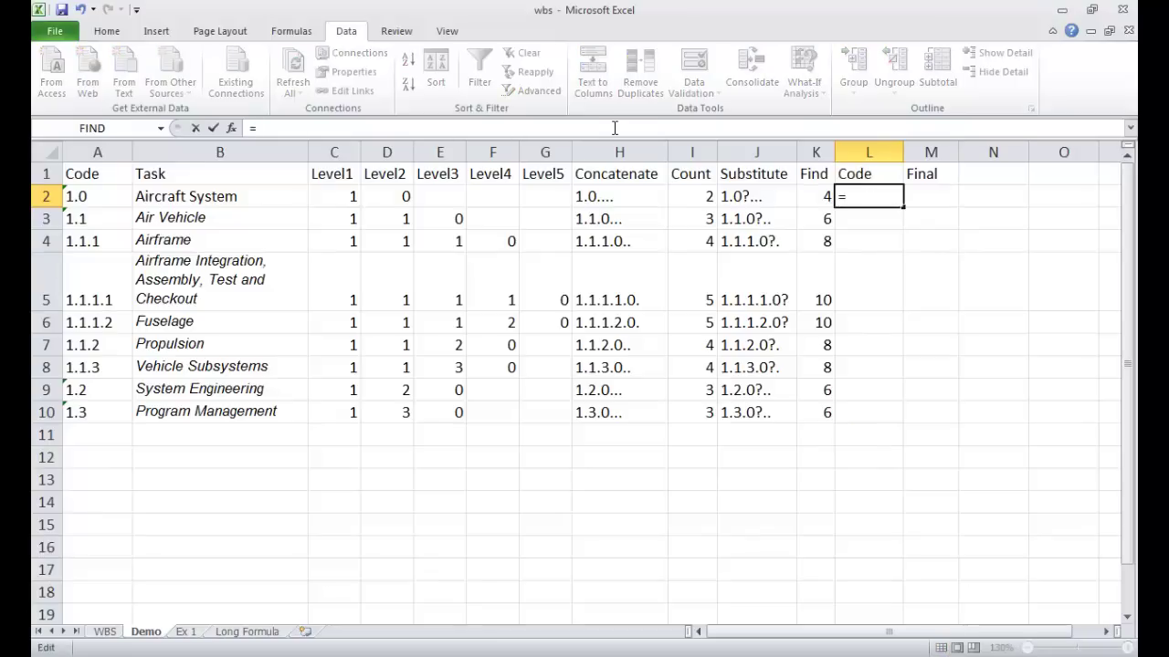
text(left()
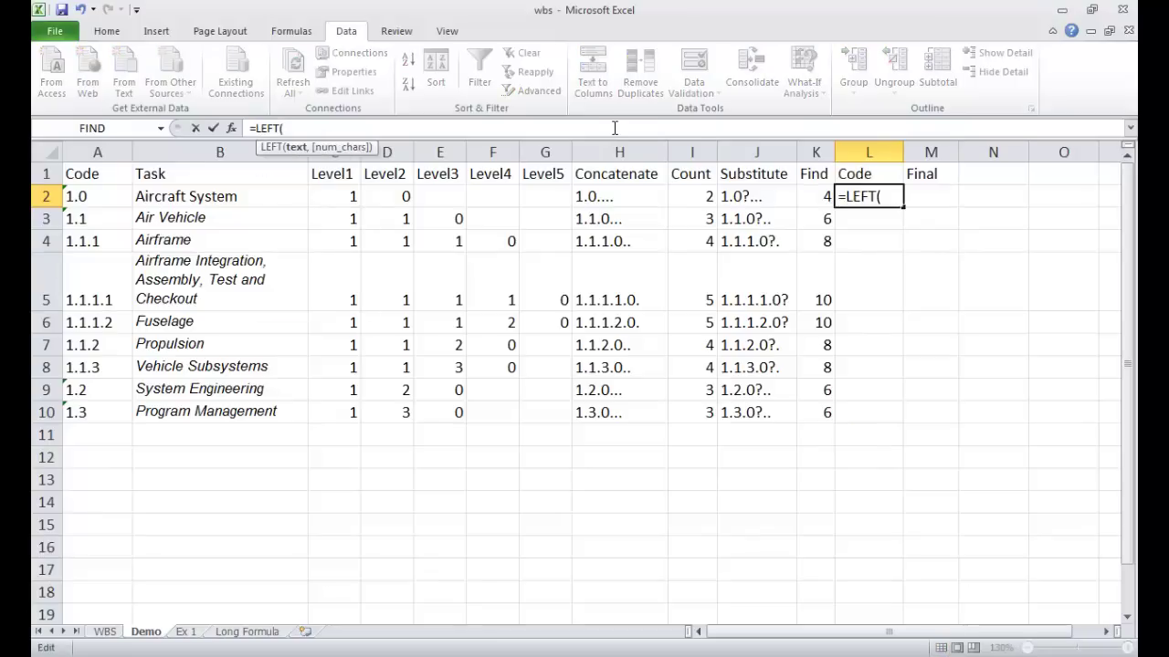
click(759, 195)
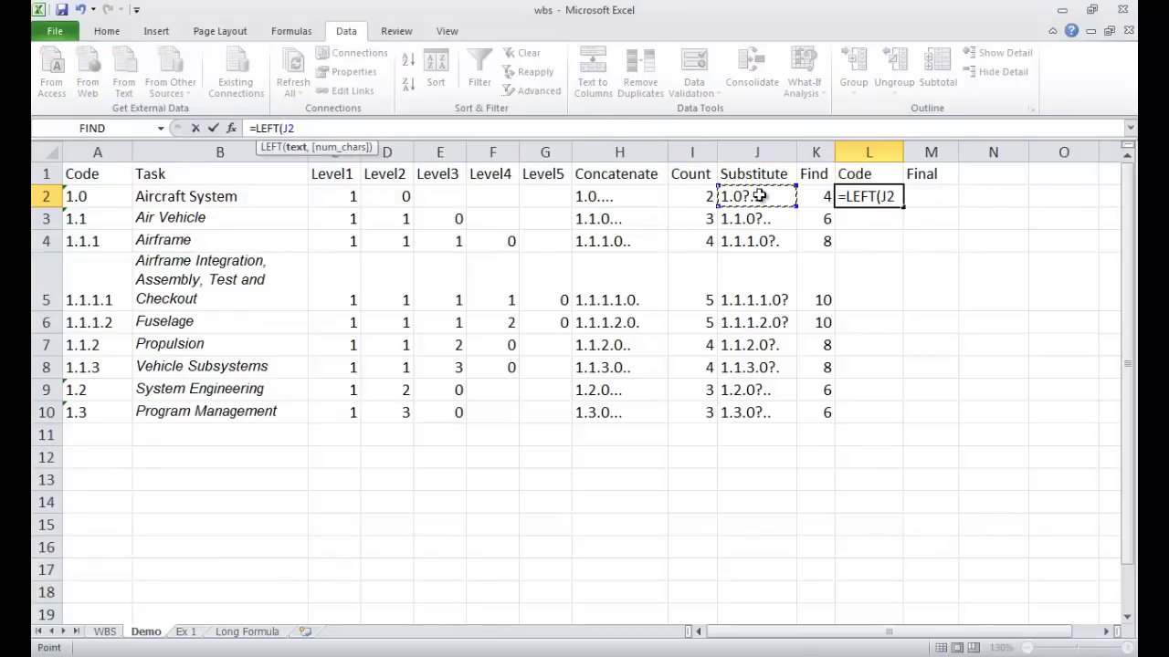
text(,)
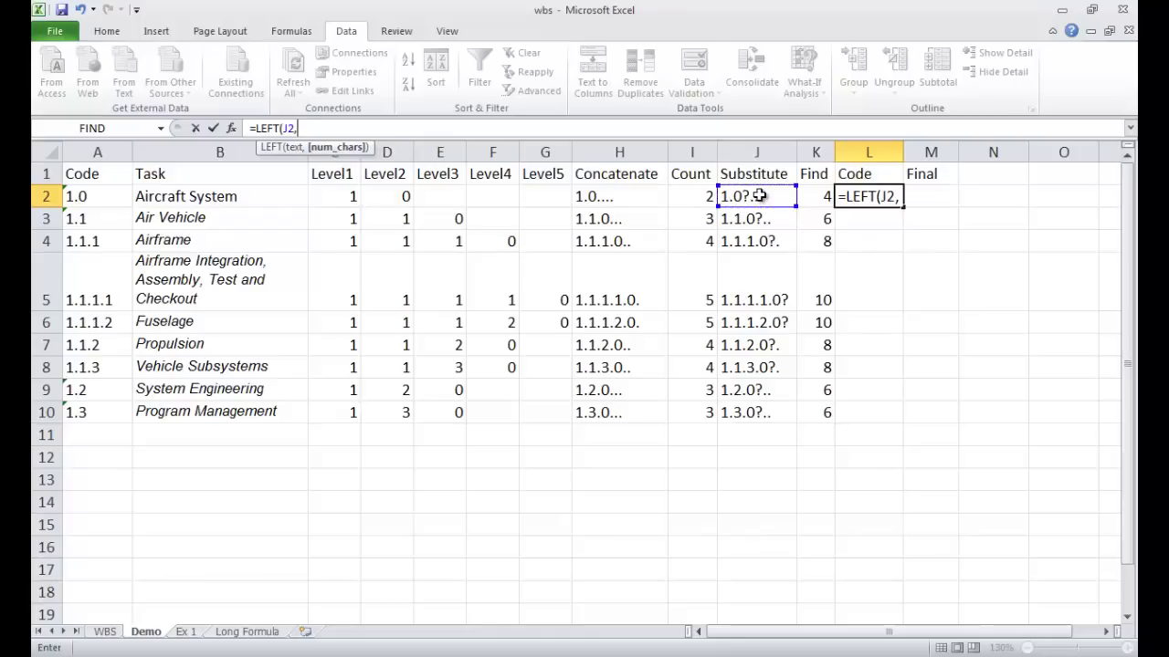
click(824, 196)
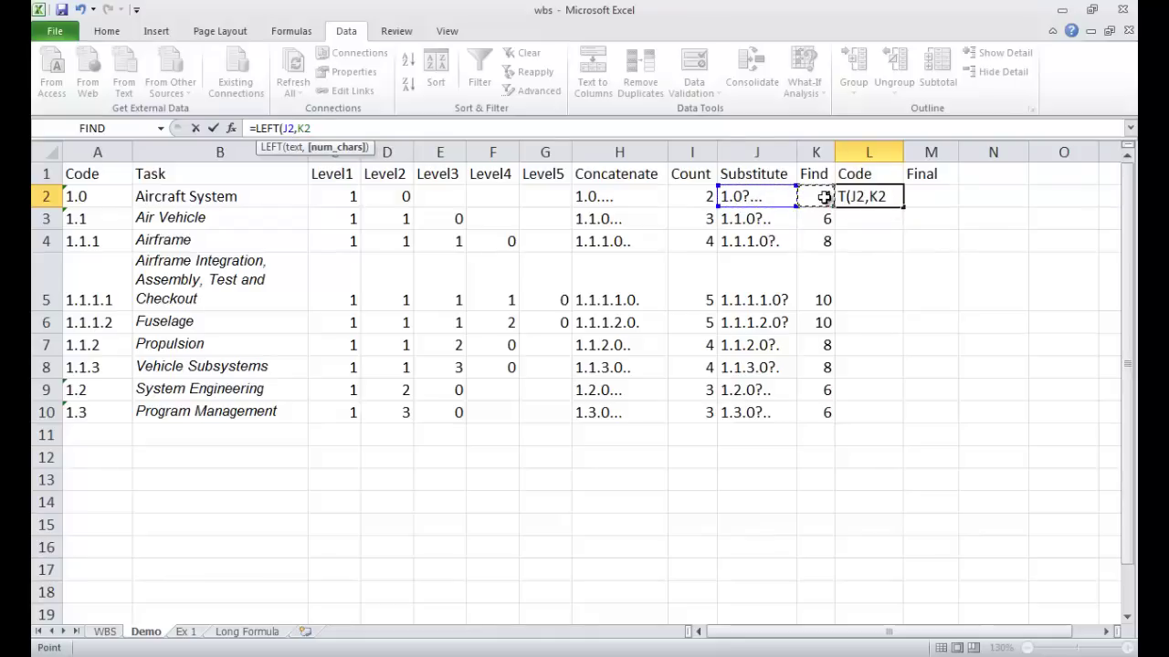
text())
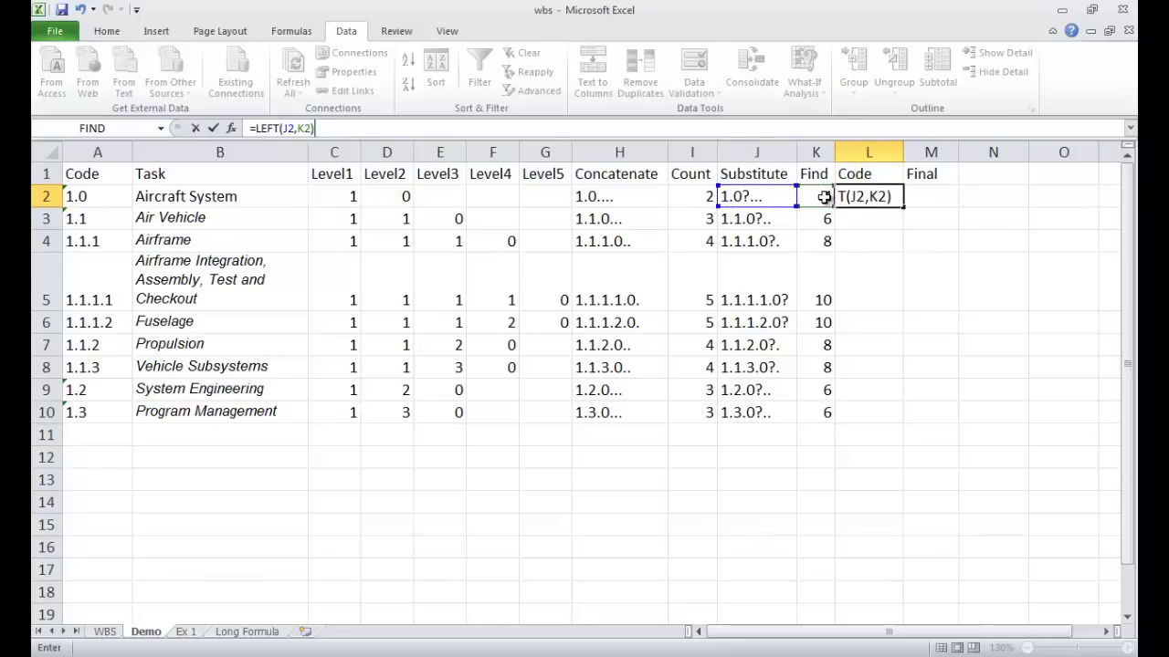
key(Return)
click(854, 199)
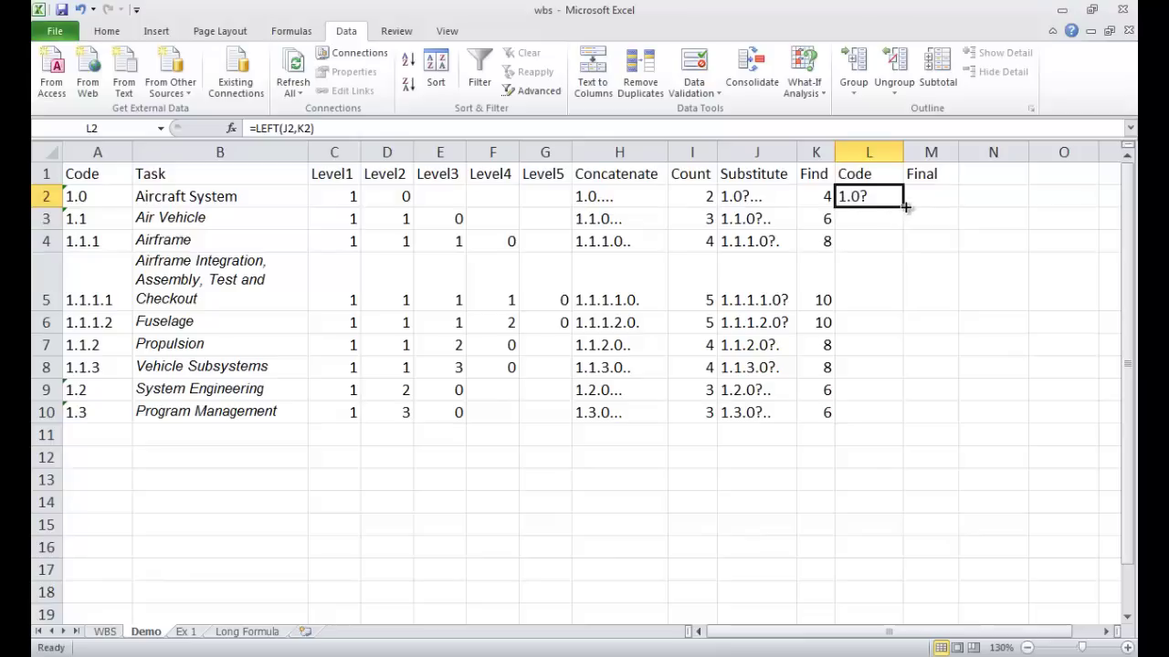
double_click(905, 207)
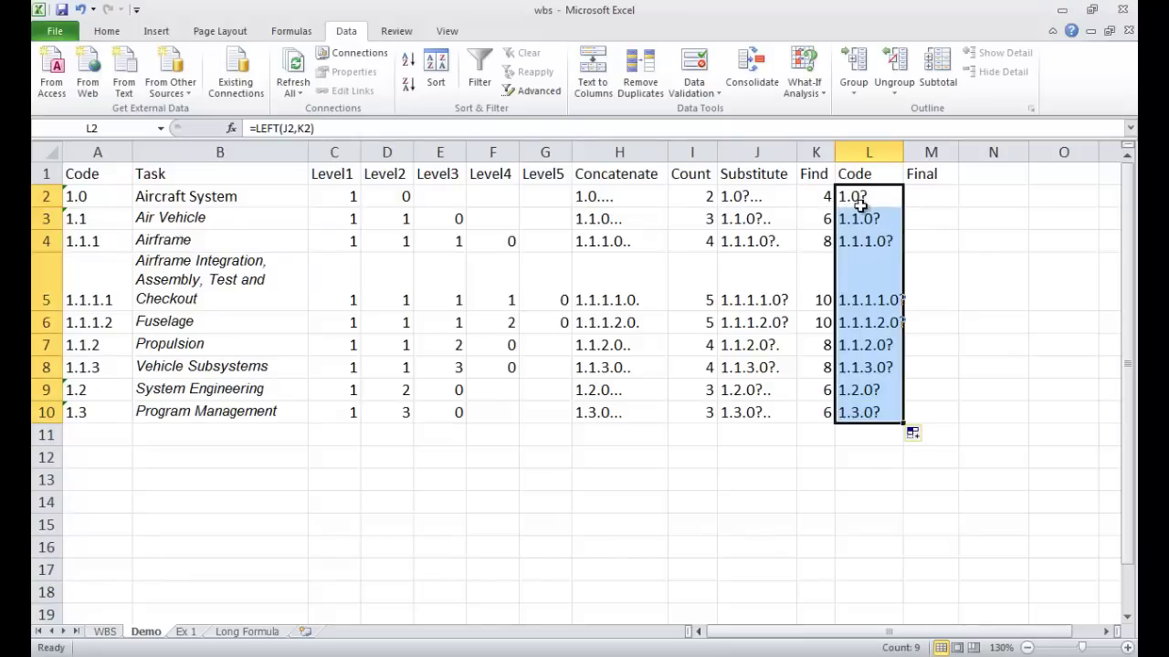
Change the formula across L2:L10 to =LEFT(J2,K2-1) so the codes exclude the question mark.
click(310, 128)
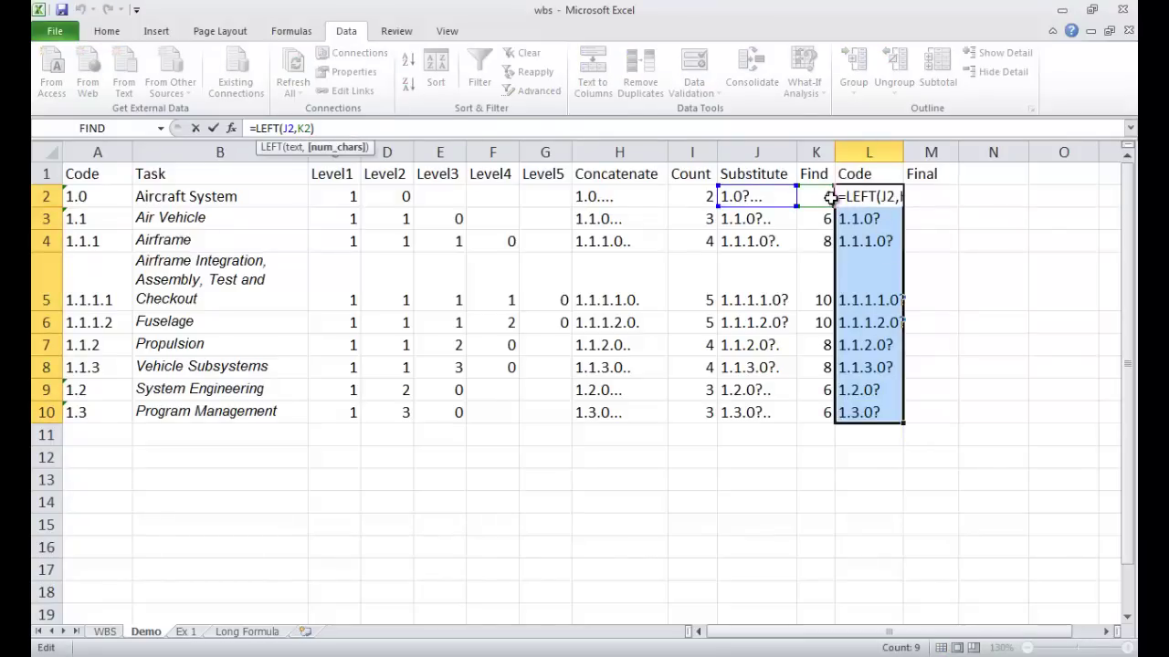
drag(799, 196, 726, 201)
text(-)
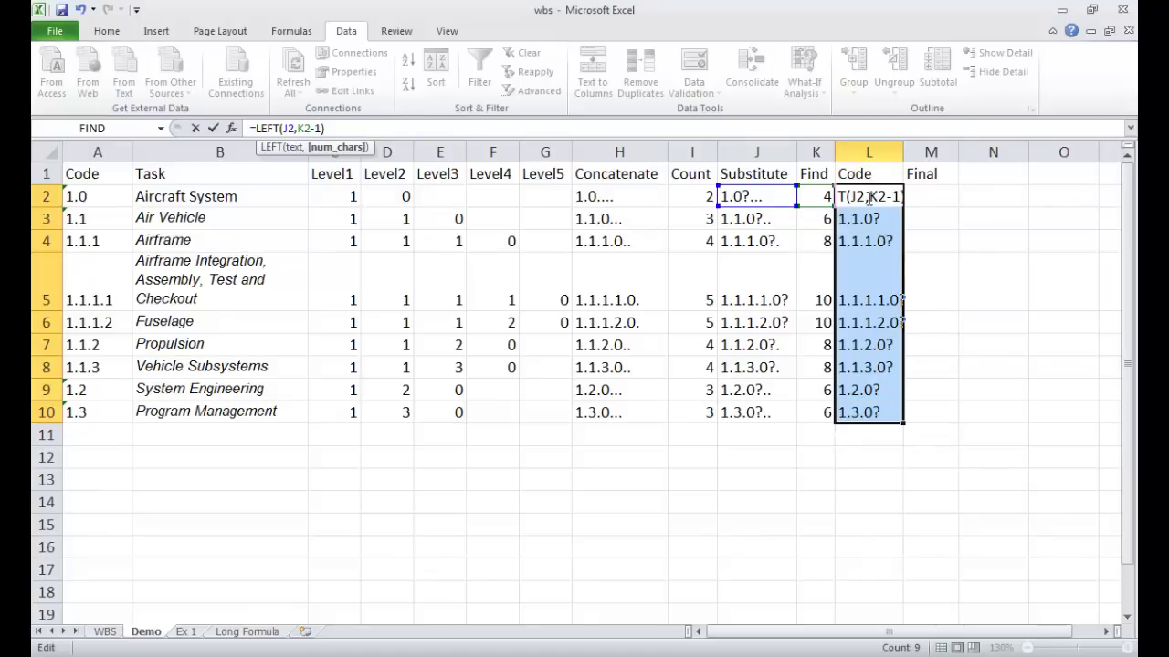
text(1)
key(ctrl+Return)
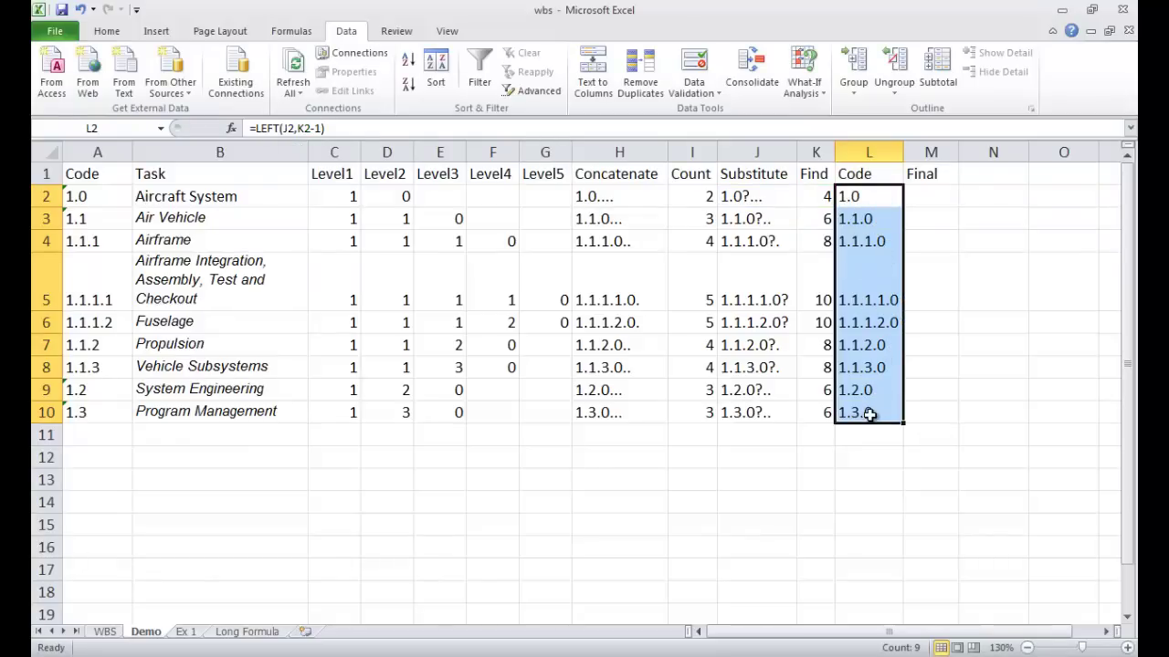
Review the original code lists on the WBS and Ex 1 sheets, and return to the Demo sheet.
key(Right)
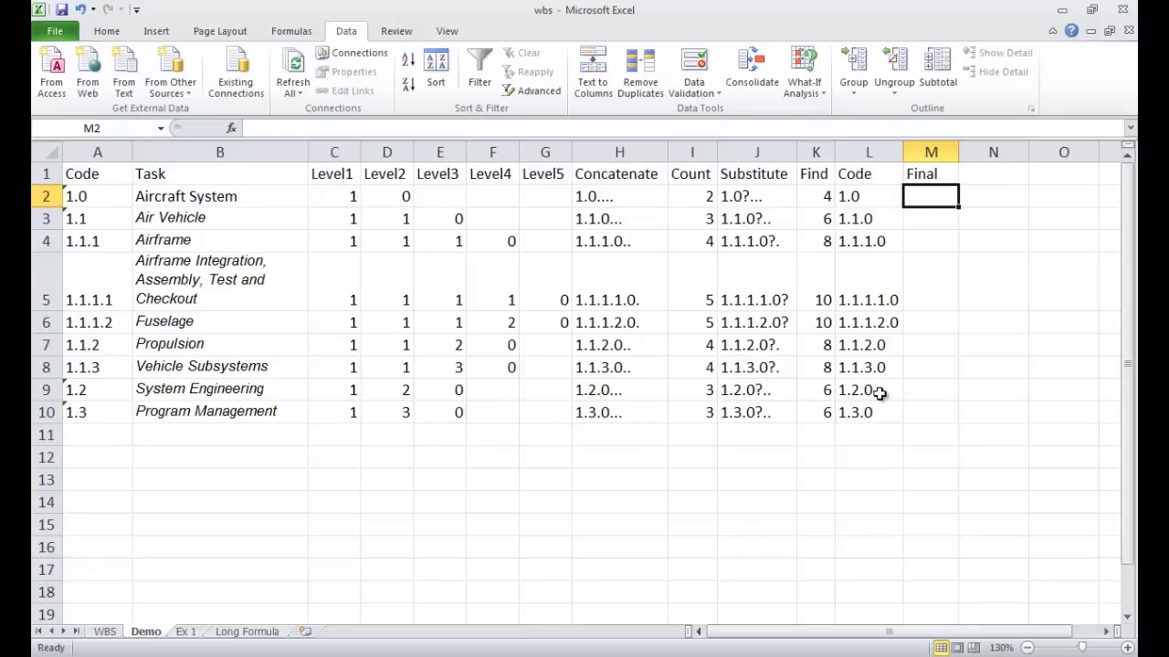
click(105, 632)
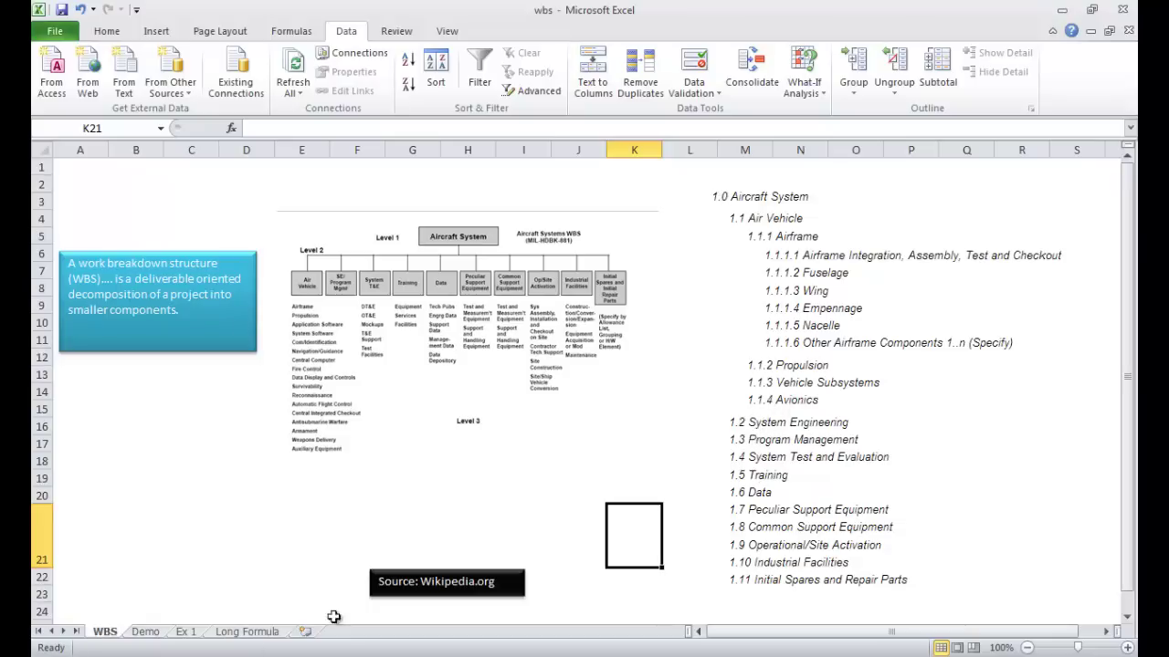
click(189, 632)
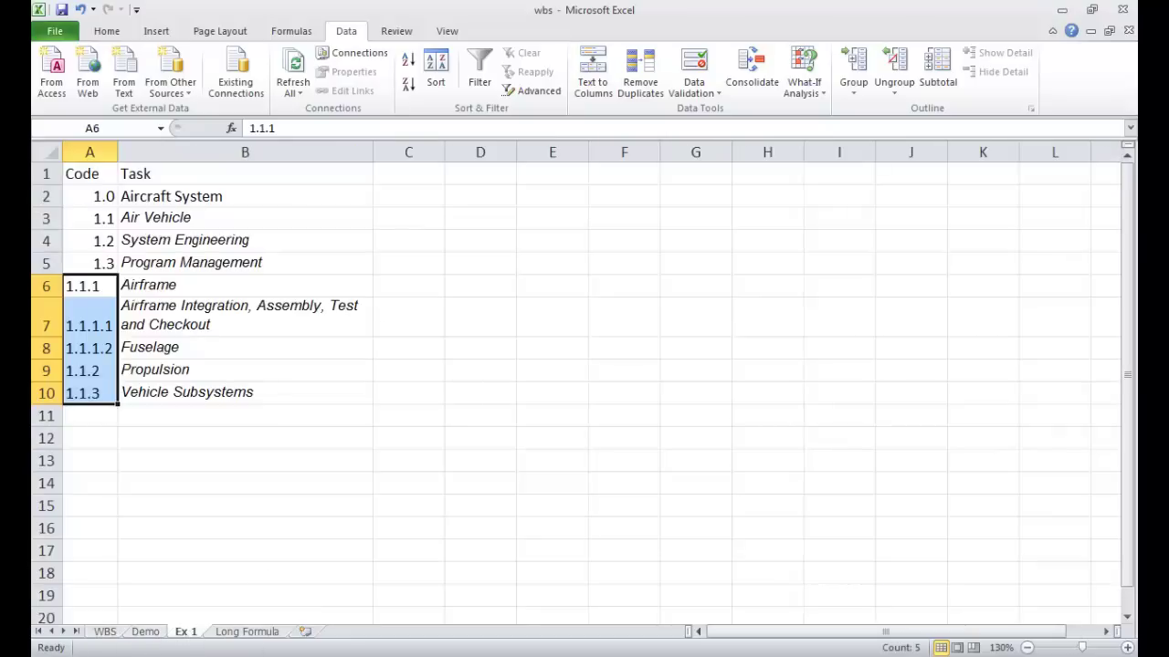
click(154, 634)
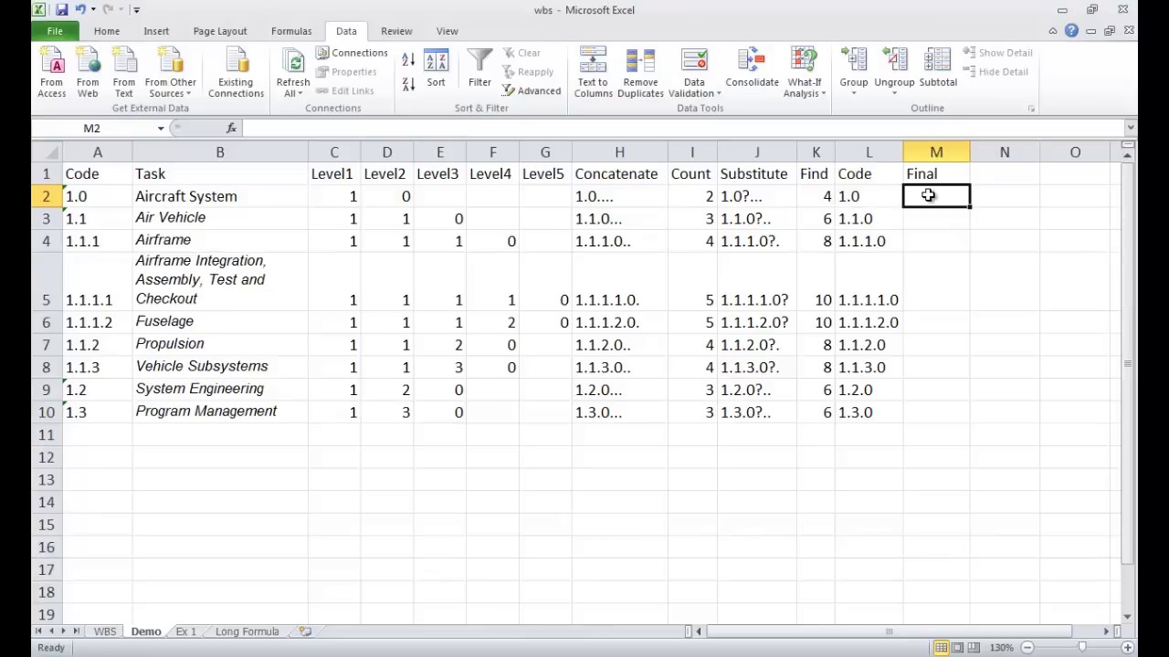
Begin an IF formula in M2 that tests LEN(L2)=3 and returns L2 when true.
text(=)
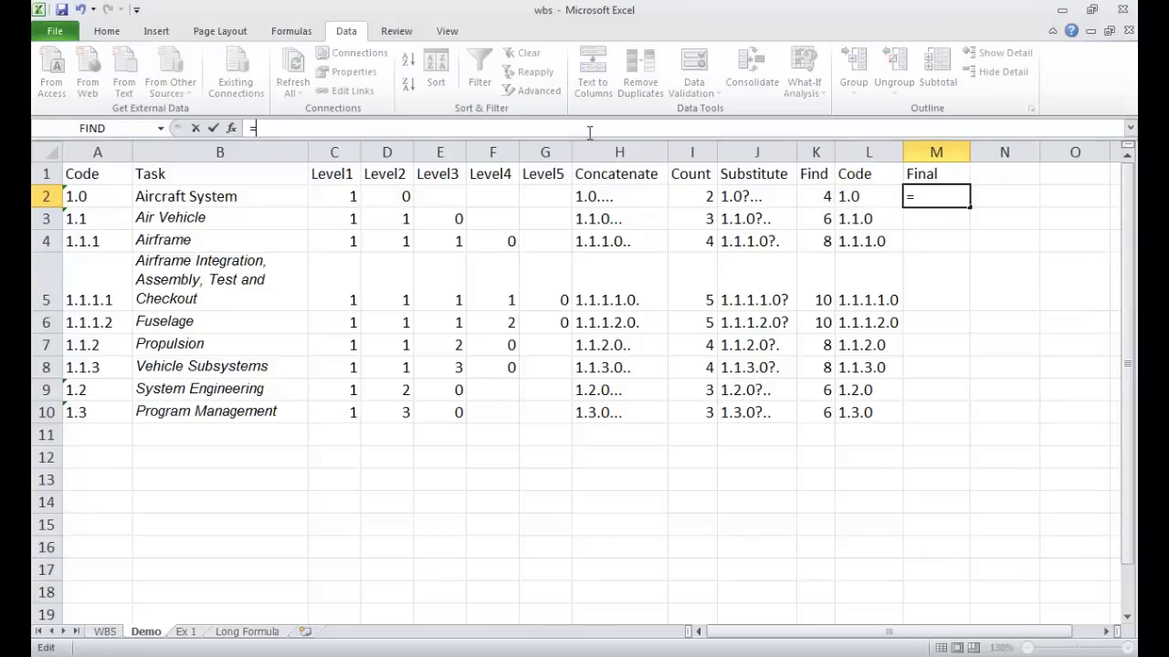
text(if(len)
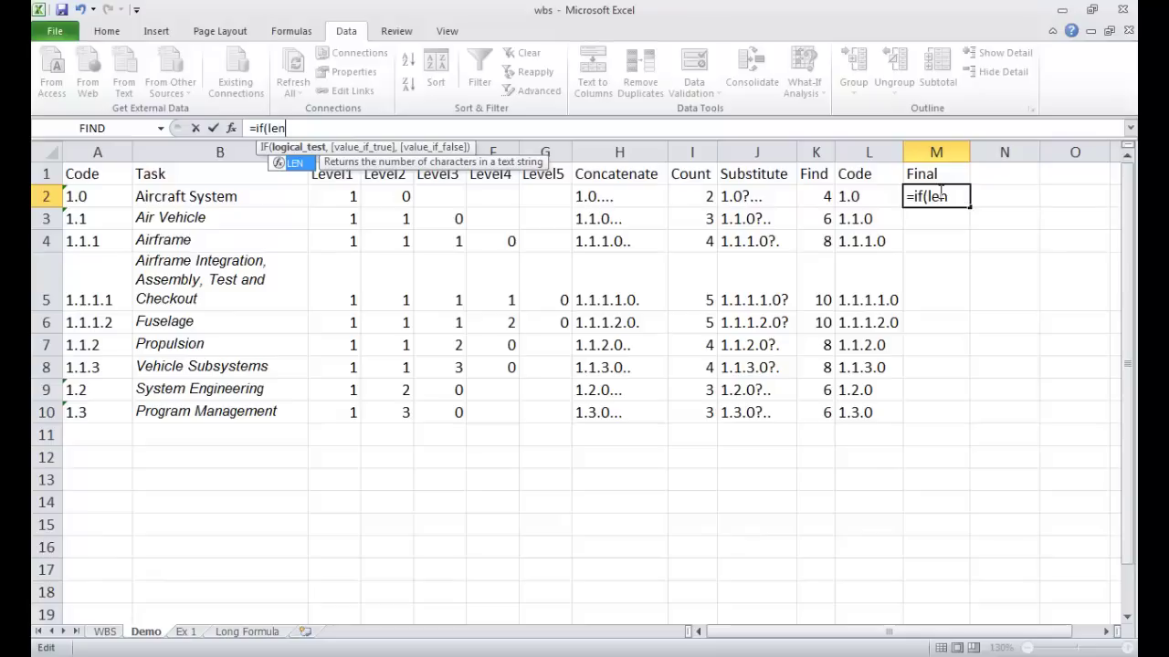
text(()
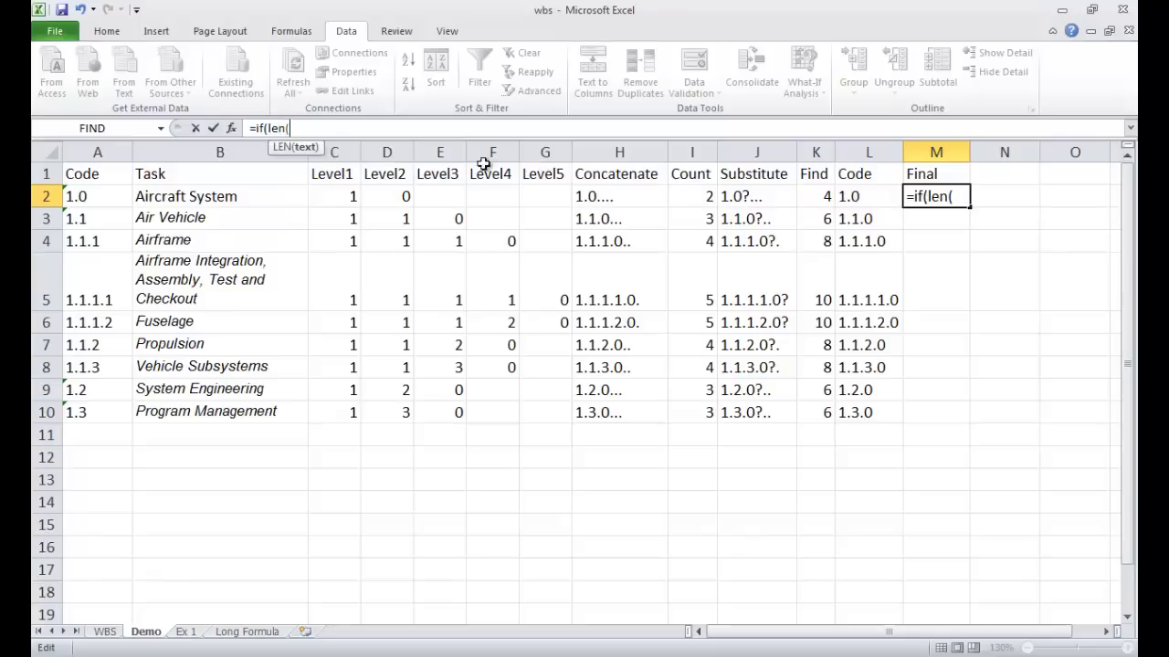
click(864, 196)
text()=3)
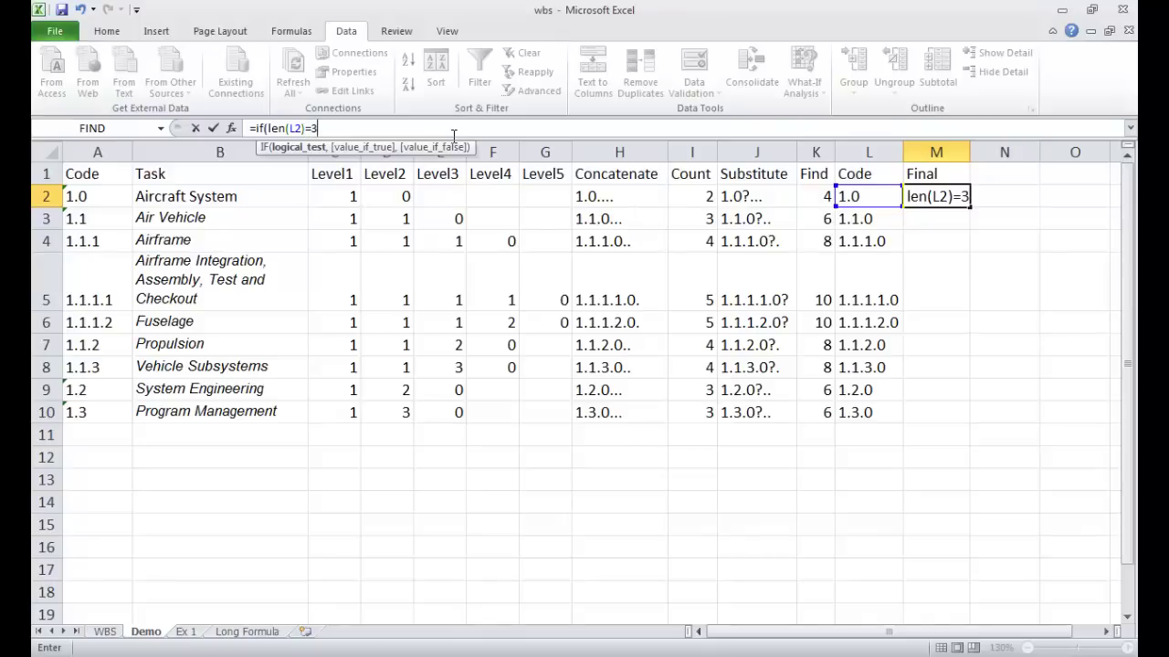
text(,)
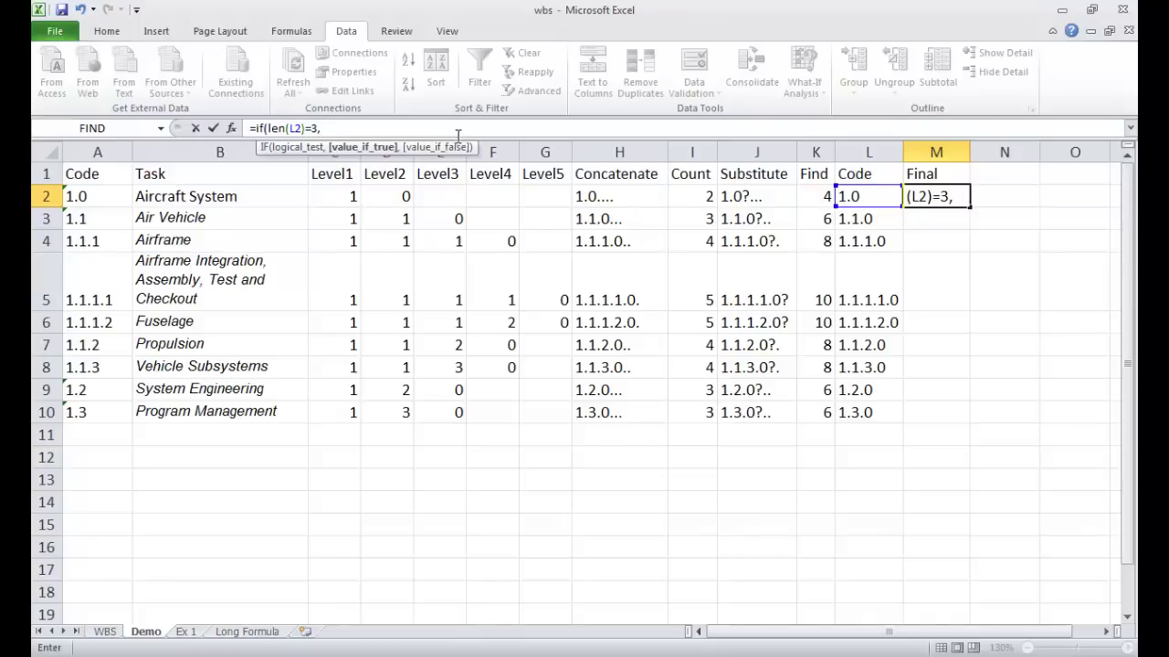
click(869, 193)
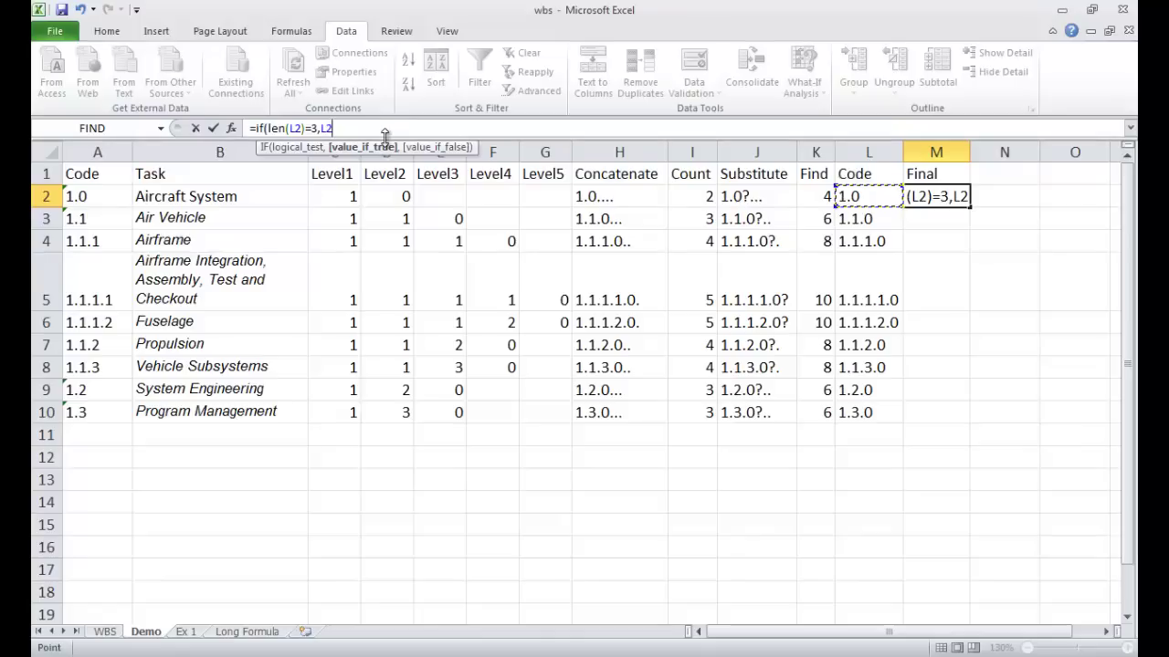
text(,)
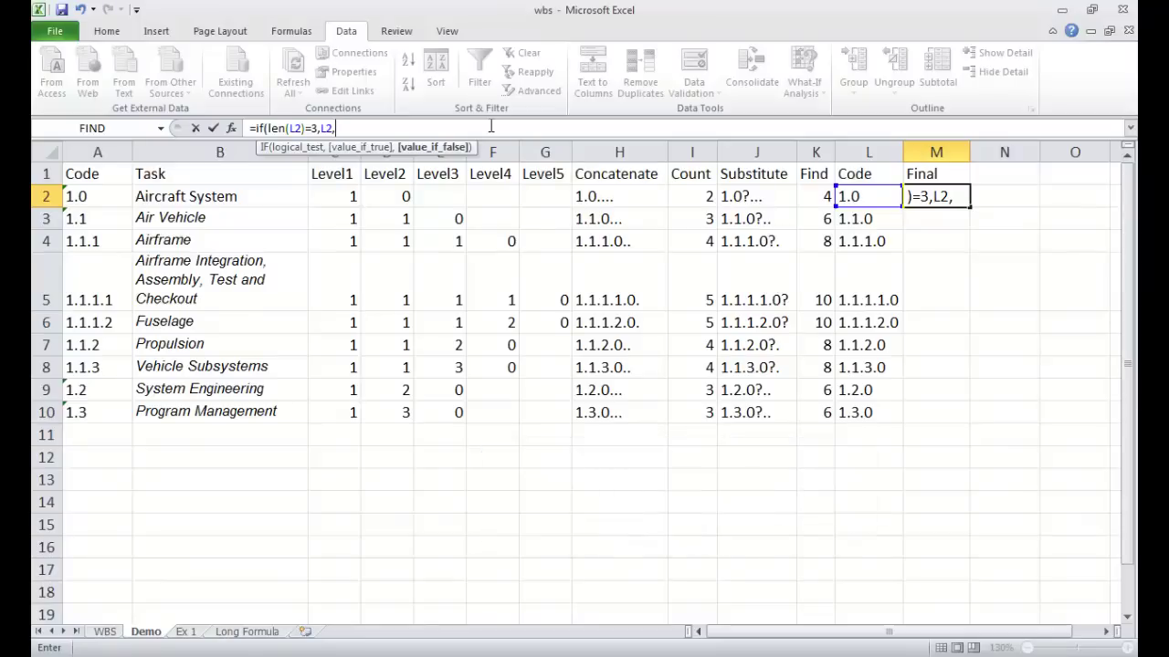
Complete the M2 formula with LEFT(L2,LEN(L2)-2) as the false value and fill it down the Final column to row 10.
text(left()
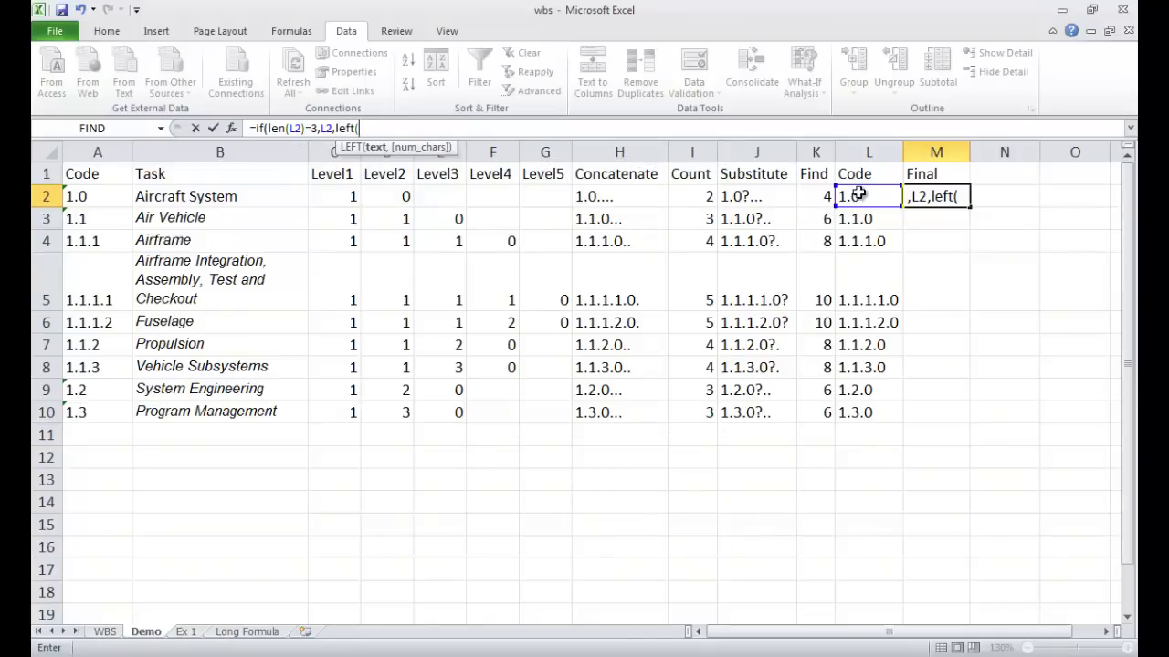
click(861, 194)
text(,)
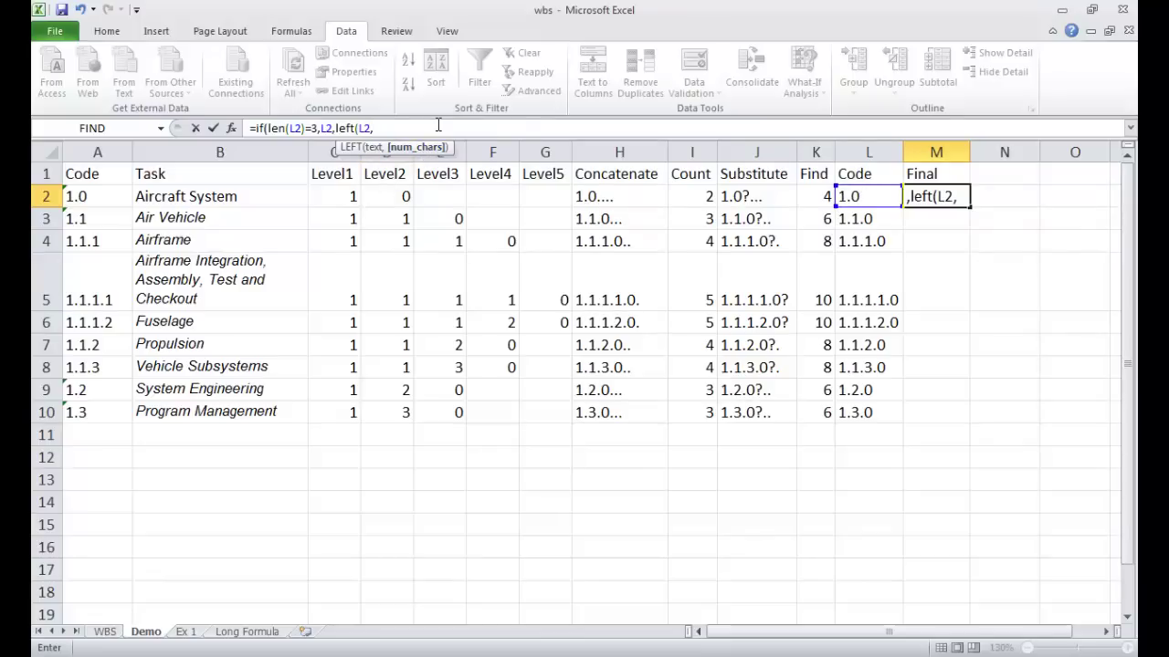
text(len)
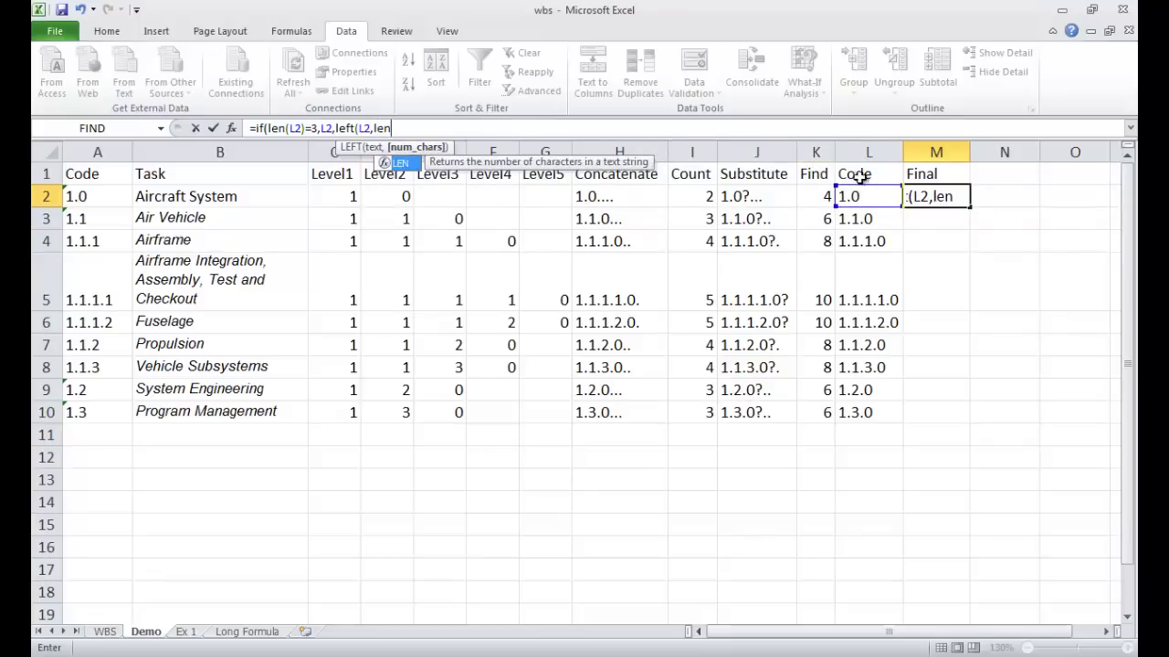
click(867, 196)
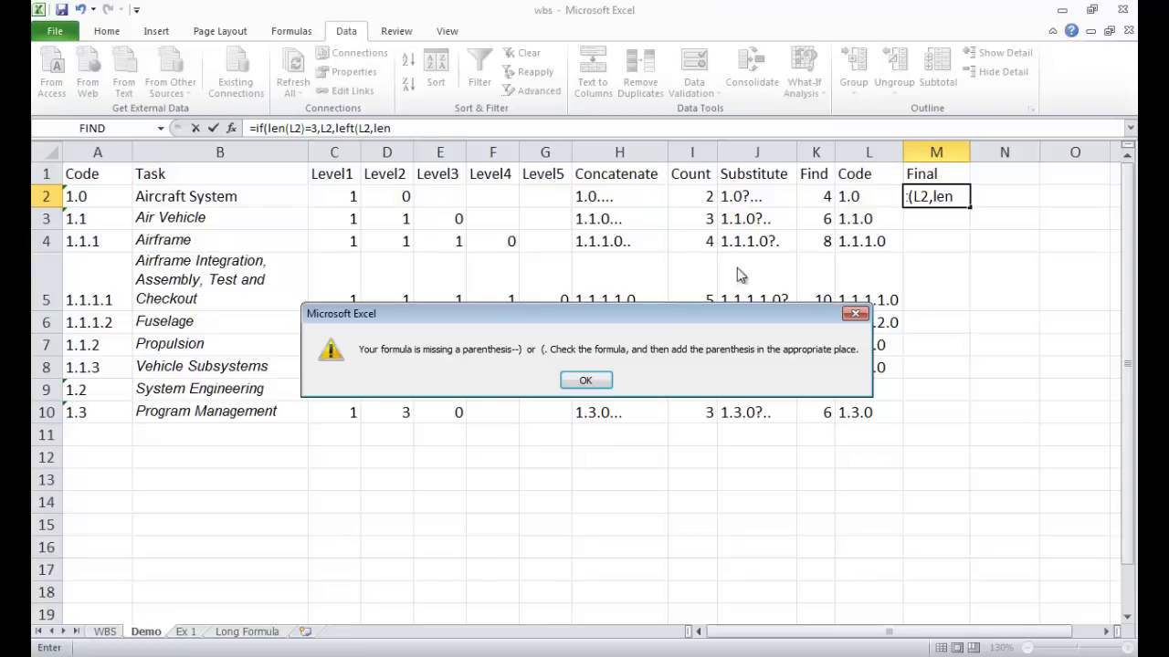
click(578, 379)
click(411, 128)
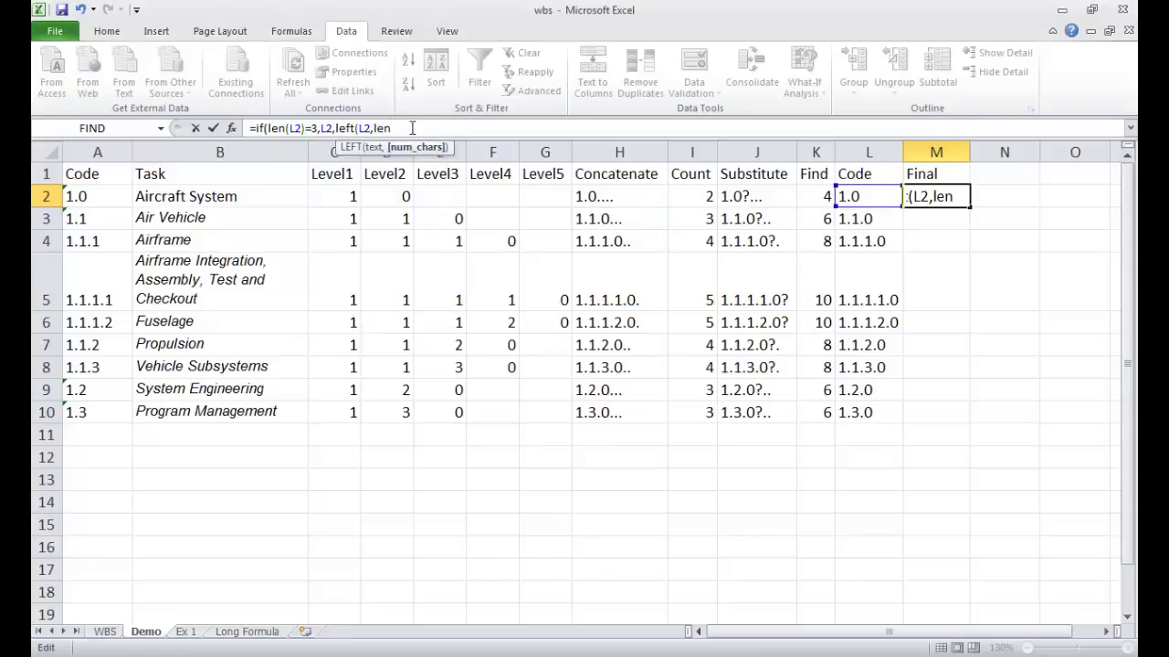
text(()
click(866, 196)
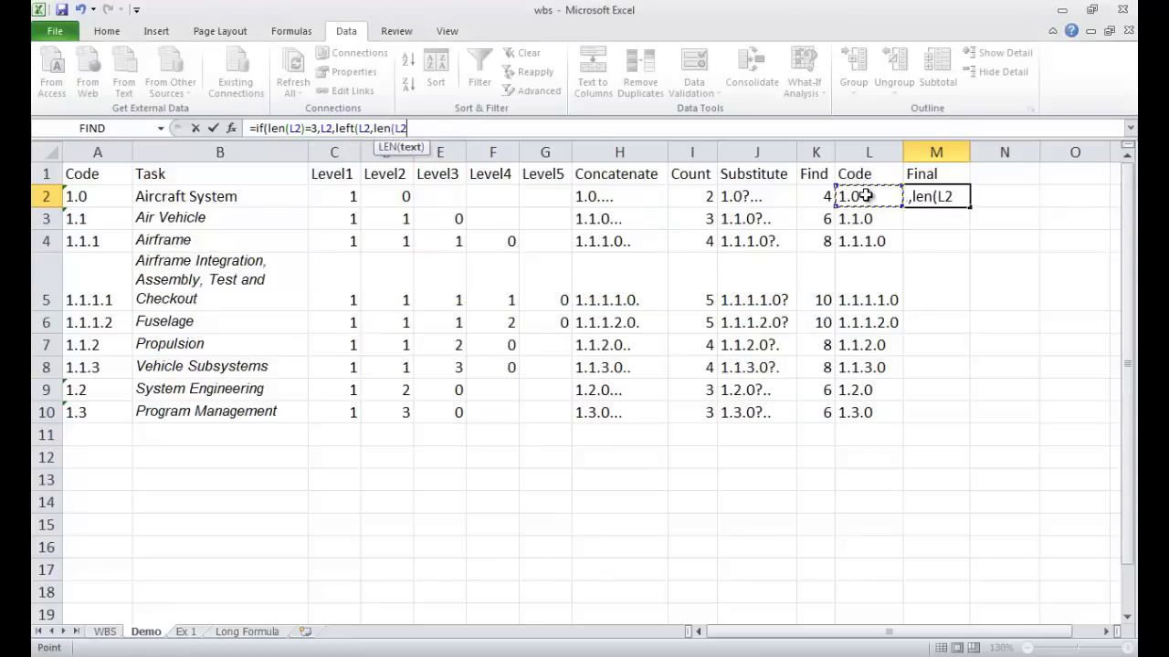
text()-2)
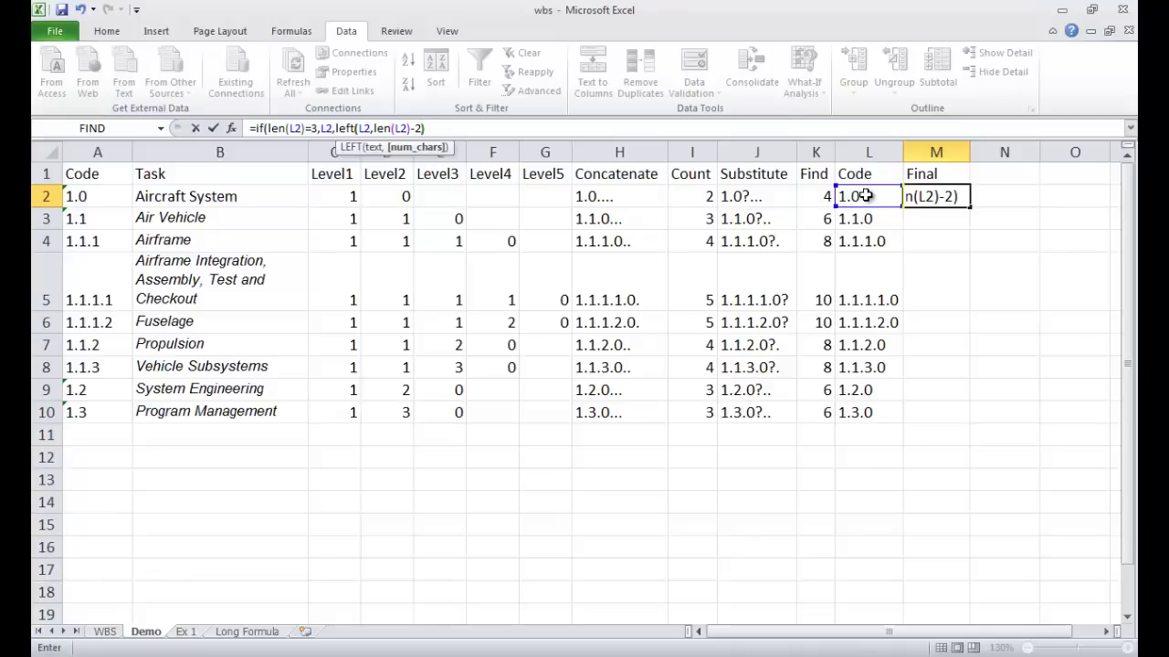
text())
key(Return)
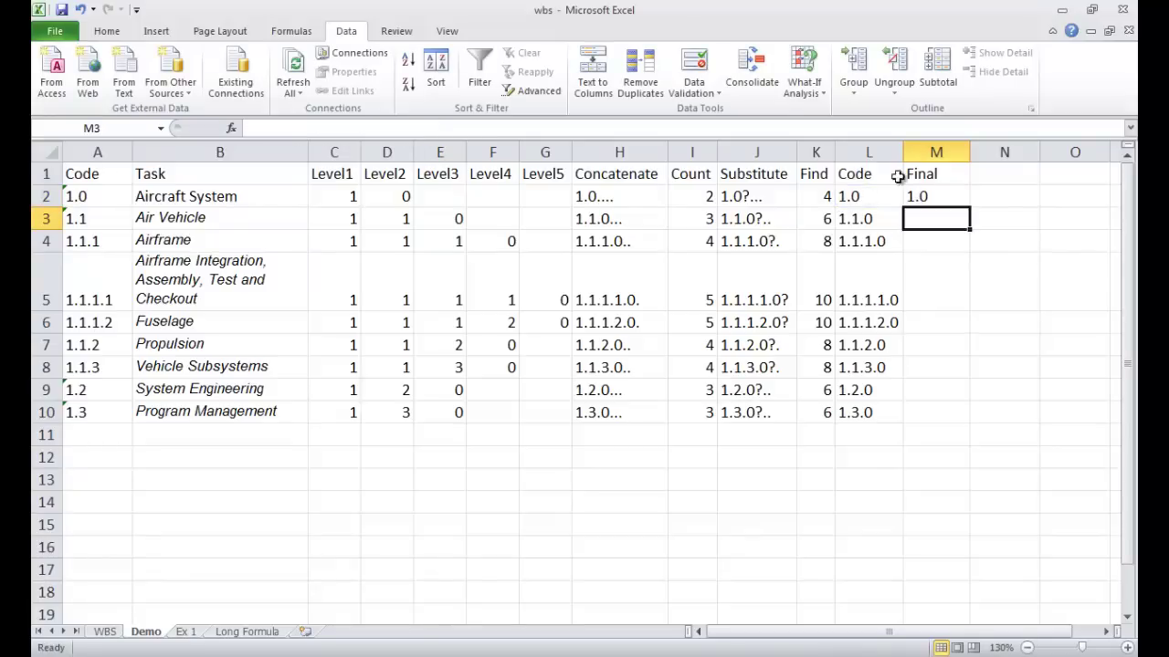
click(946, 193)
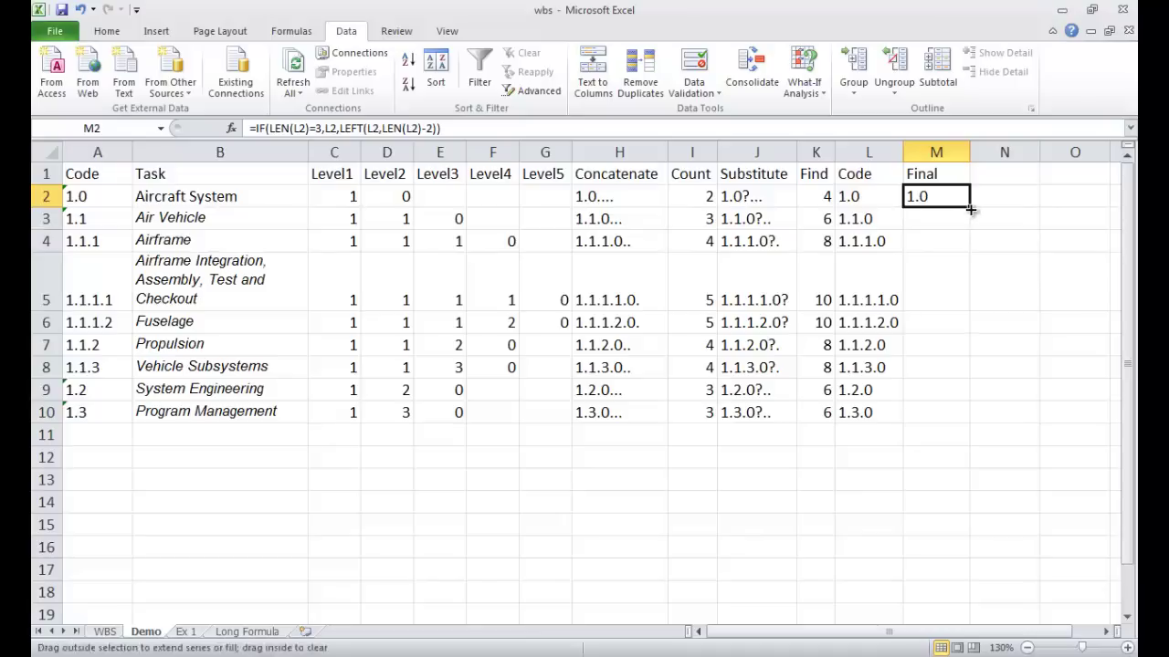
double_click(969, 207)
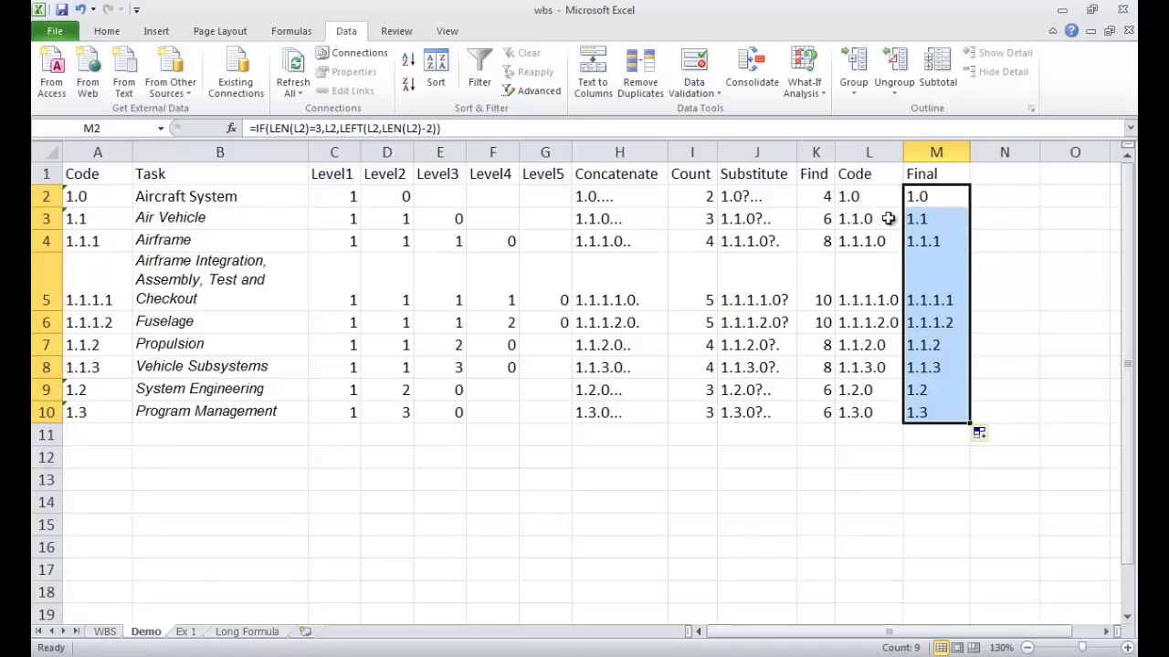
Start Evaluate Formula on M3 and step through the logical test LEN(L3)=3.
click(926, 219)
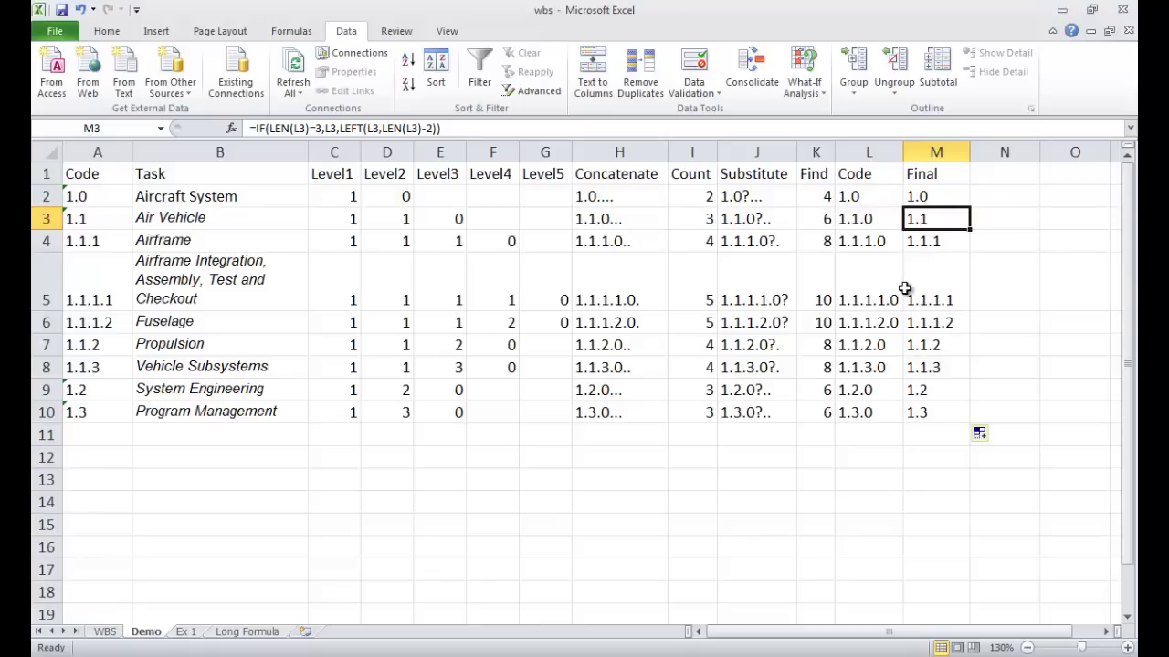
key(alt)
key(t)
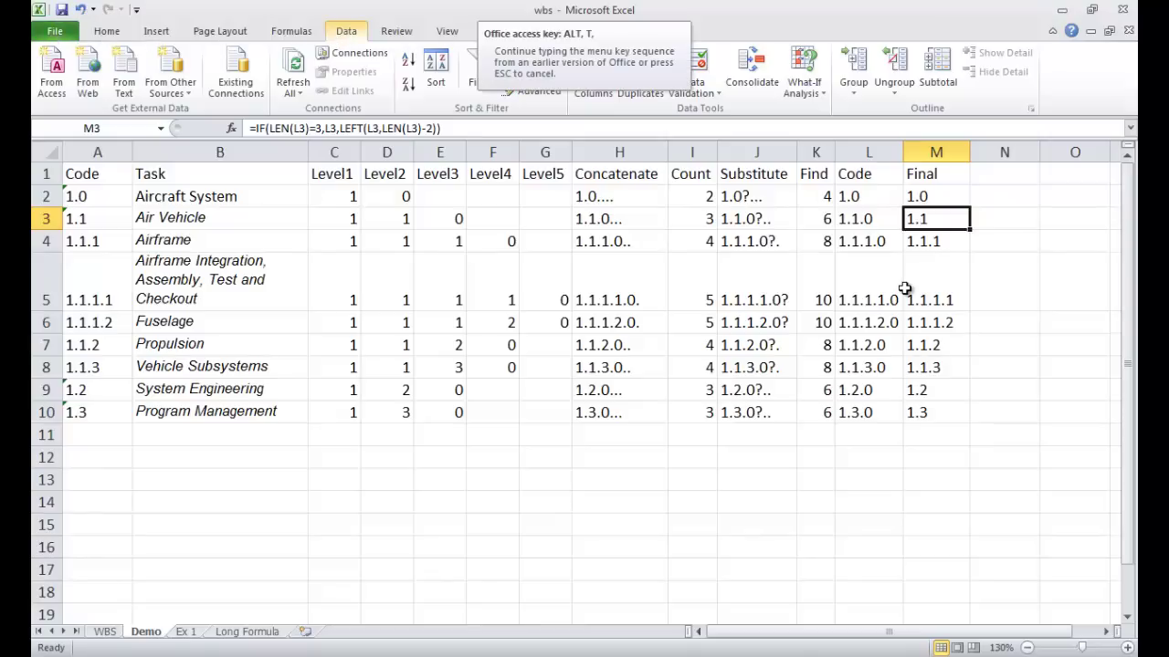
key(f)
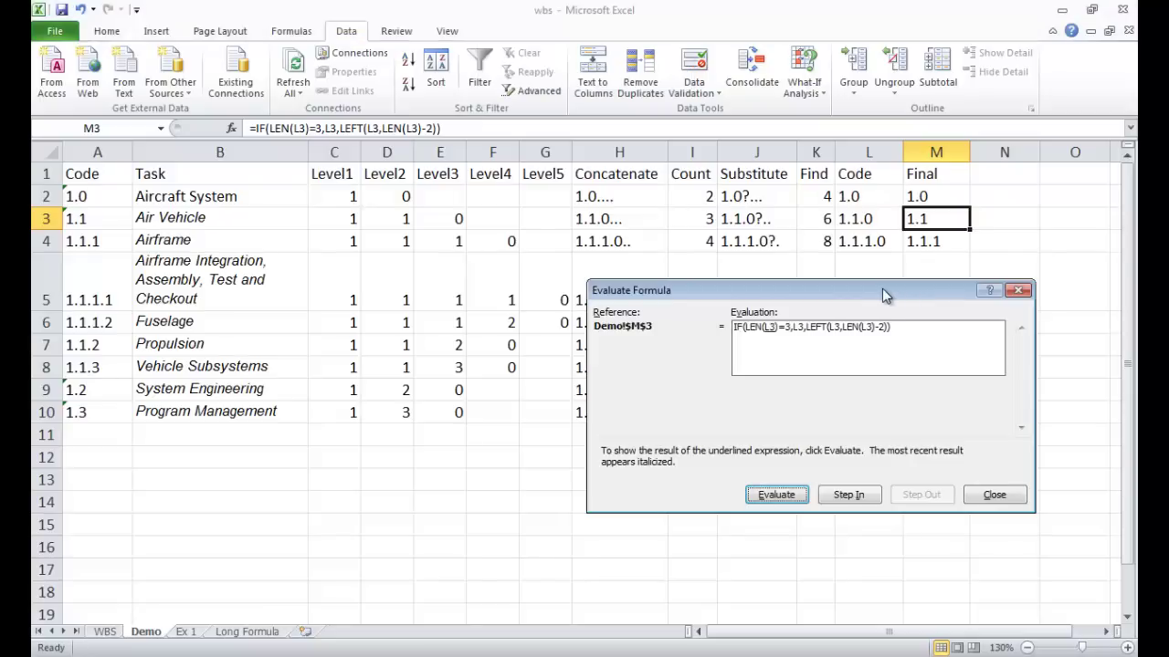
drag(882, 289, 949, 261)
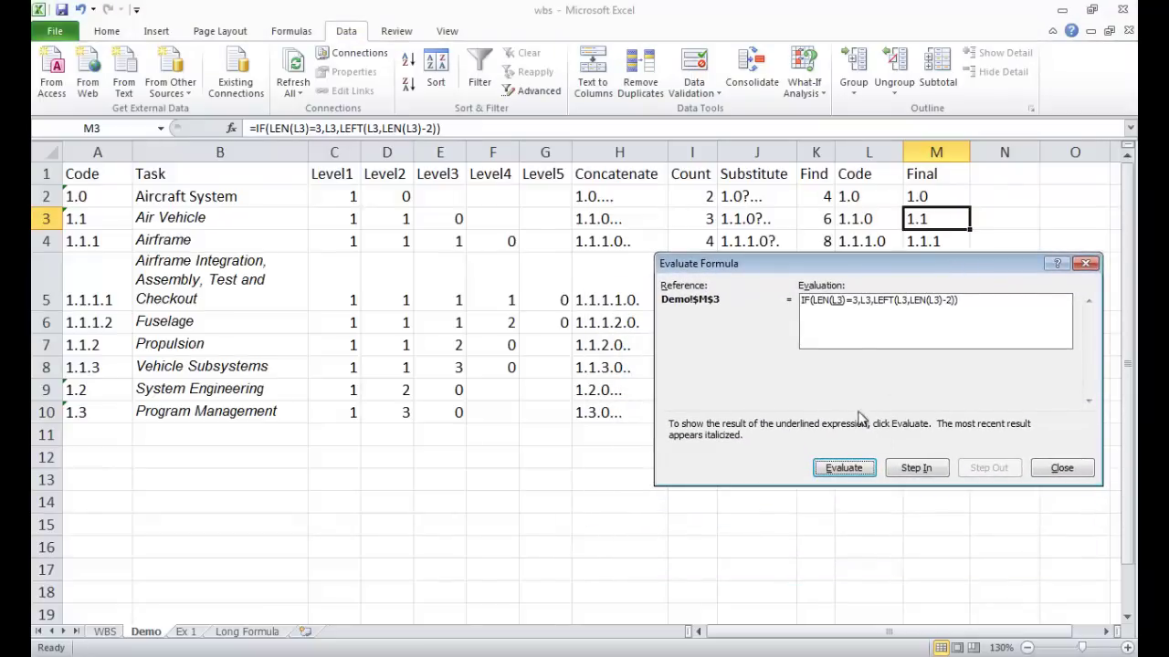
click(843, 468)
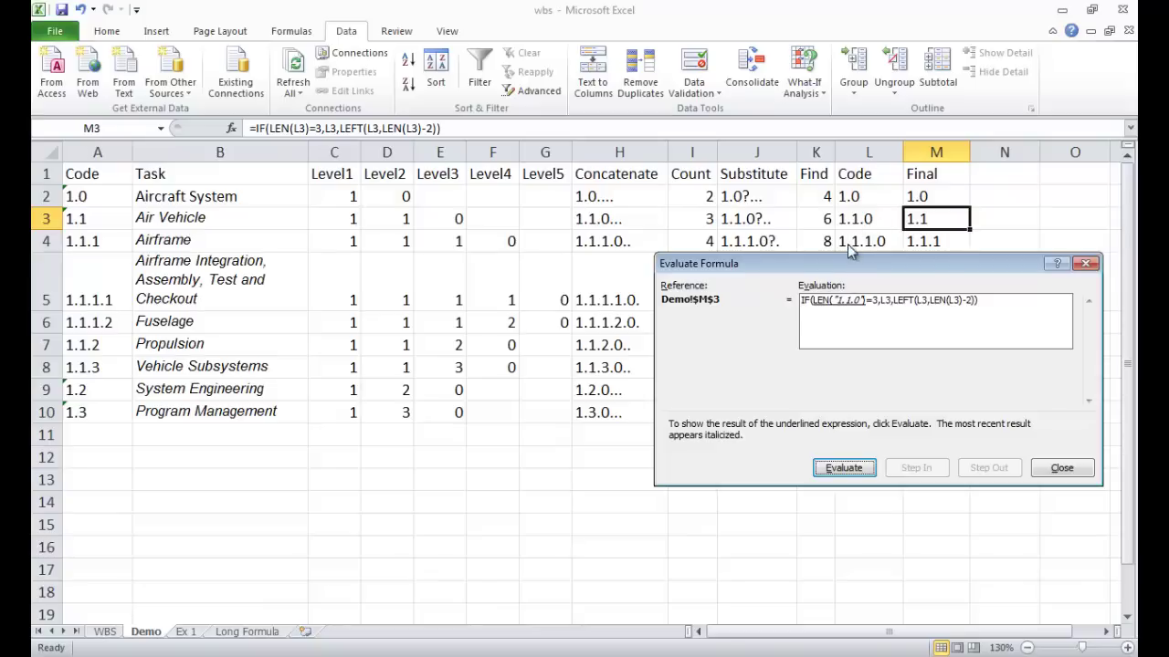
click(858, 470)
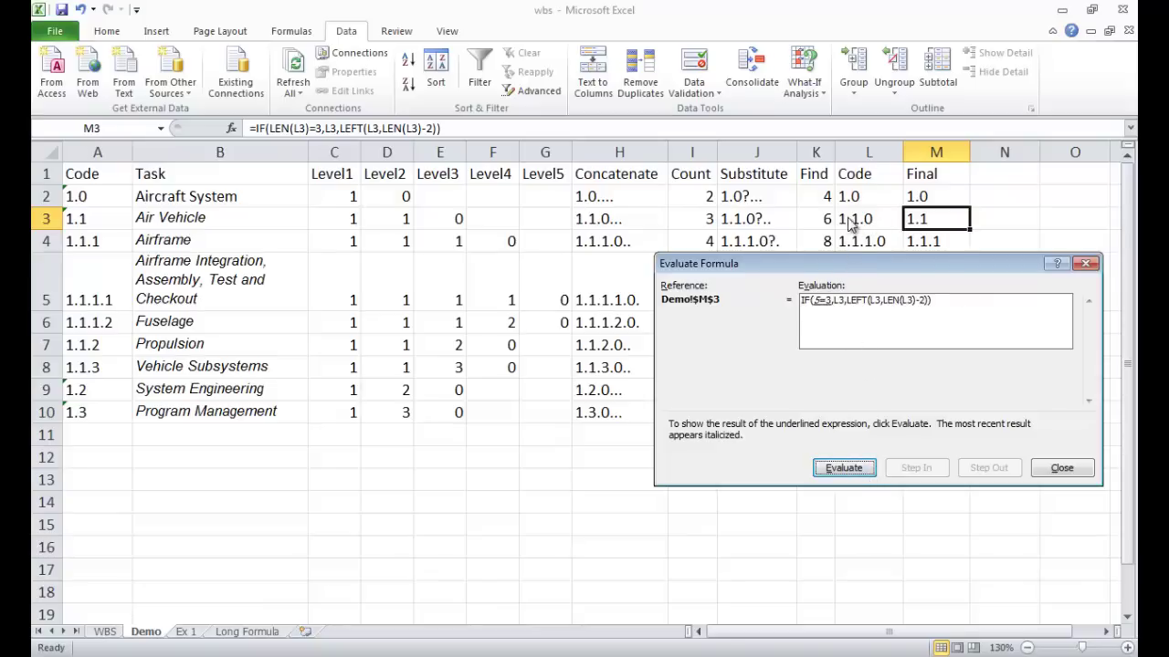
click(847, 466)
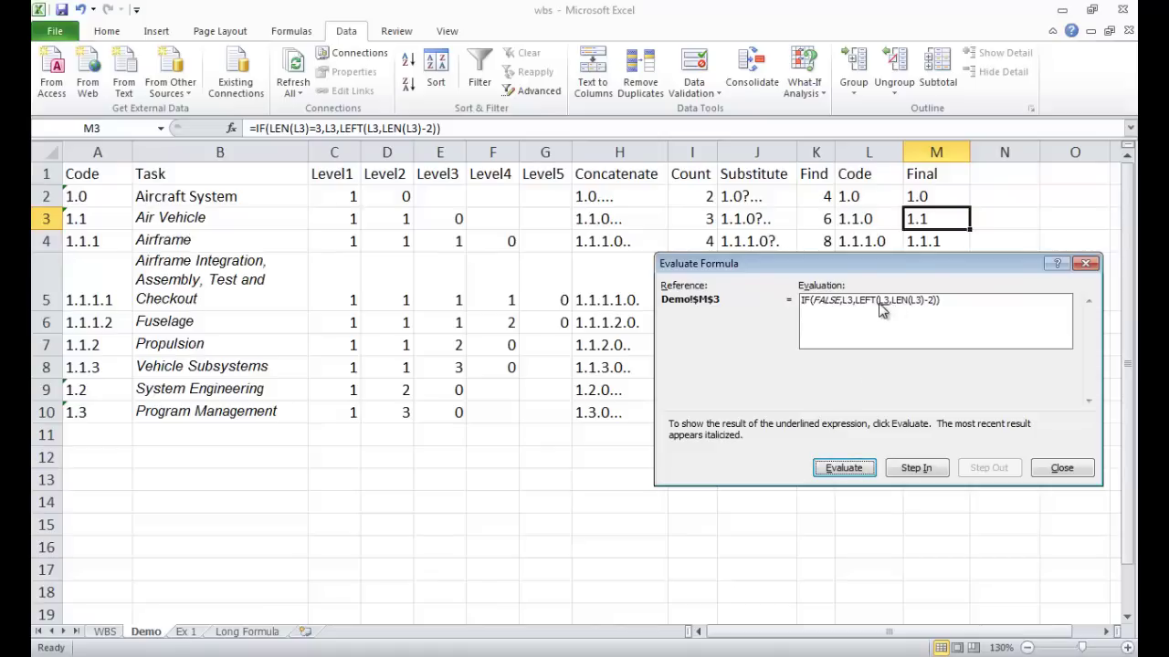
Evaluate the remaining LEFT(L3,LEN(L3)-2) part of the M3 formula through to its result, and close the evaluation.
click(848, 471)
click(847, 468)
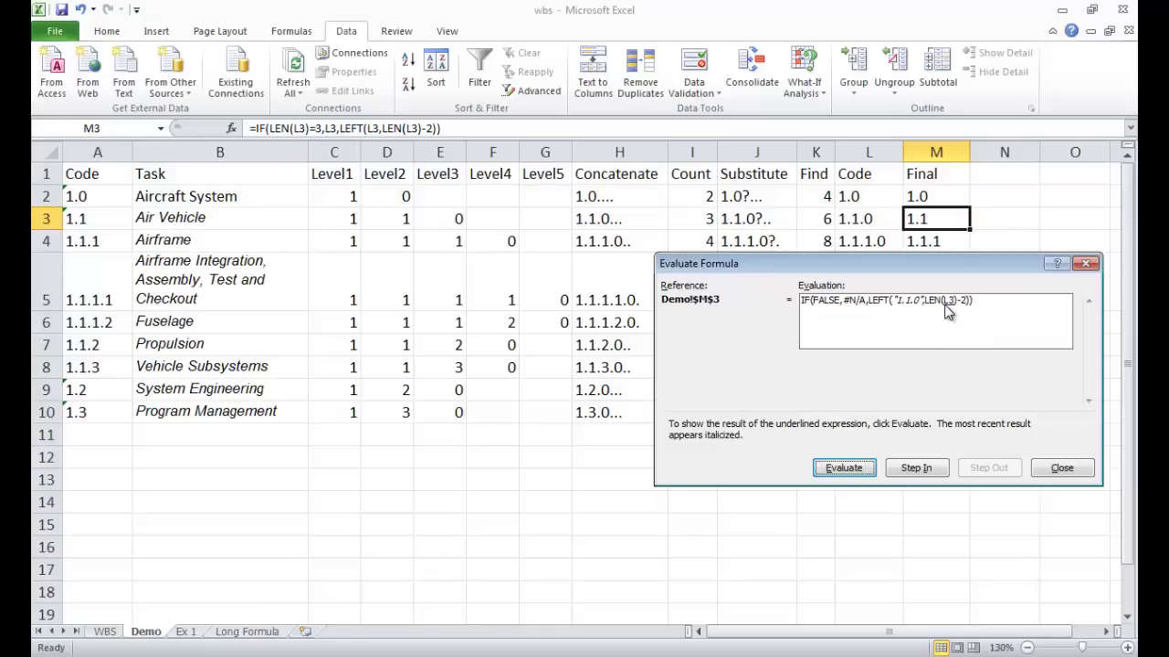
click(852, 475)
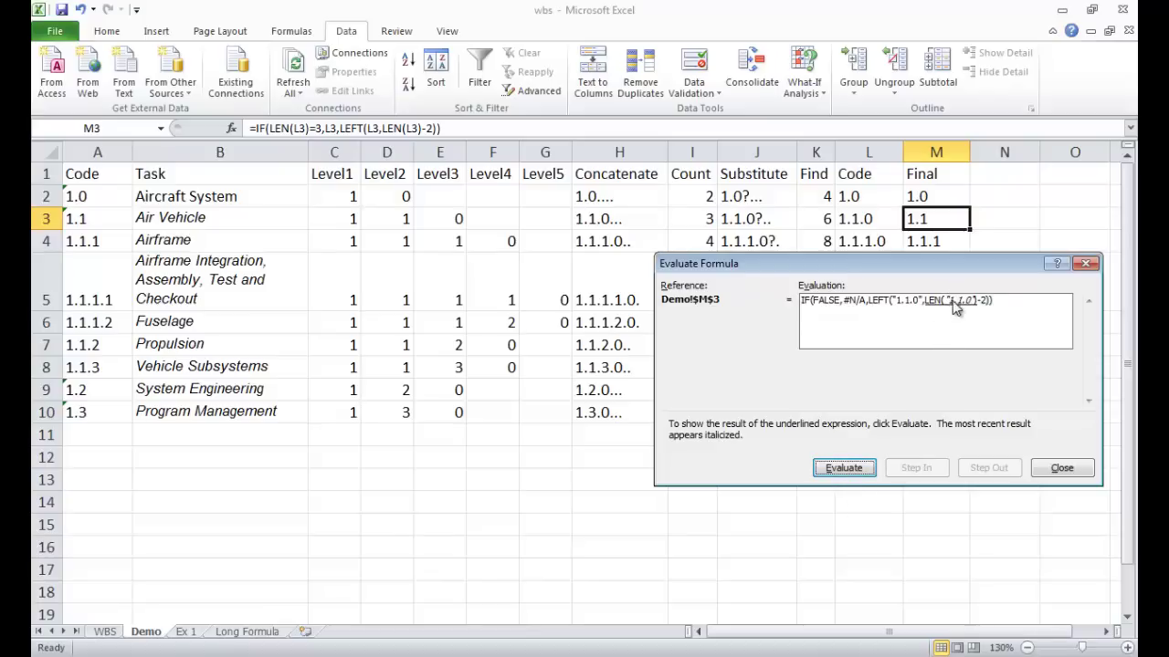
click(862, 469)
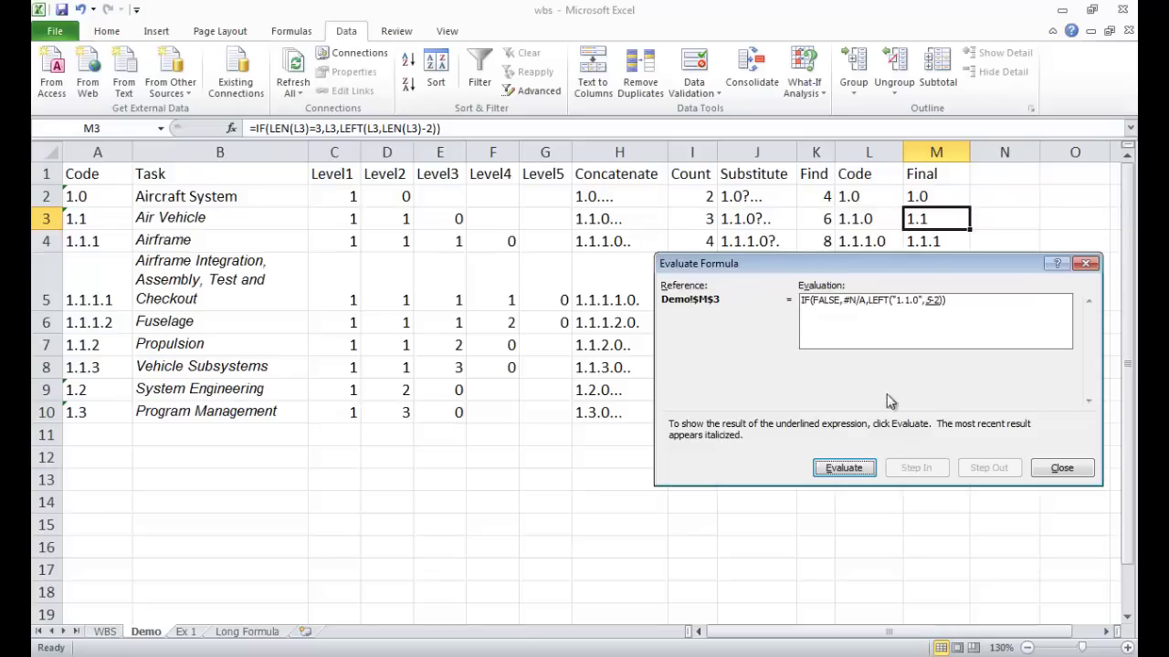
click(843, 469)
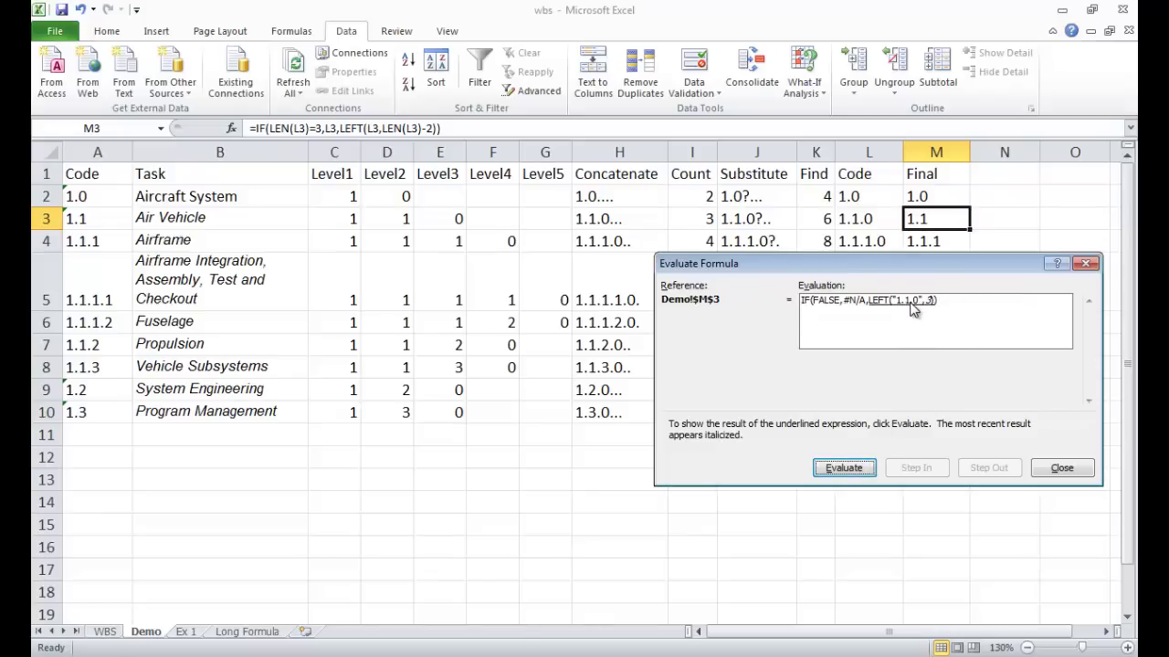
click(868, 468)
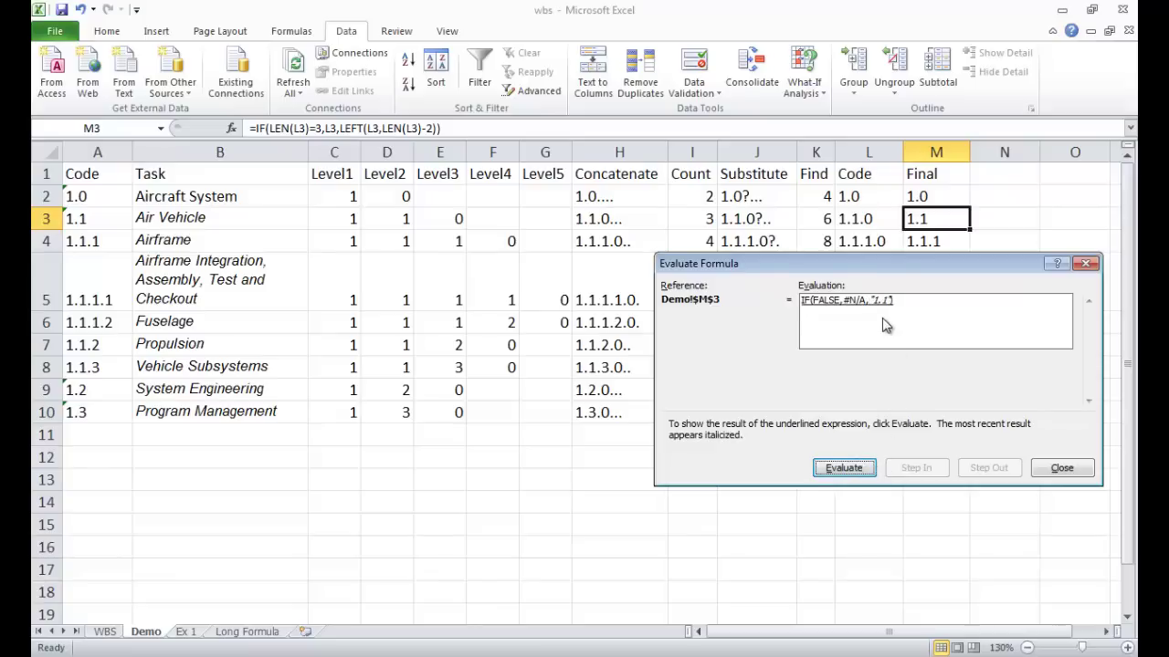
click(845, 470)
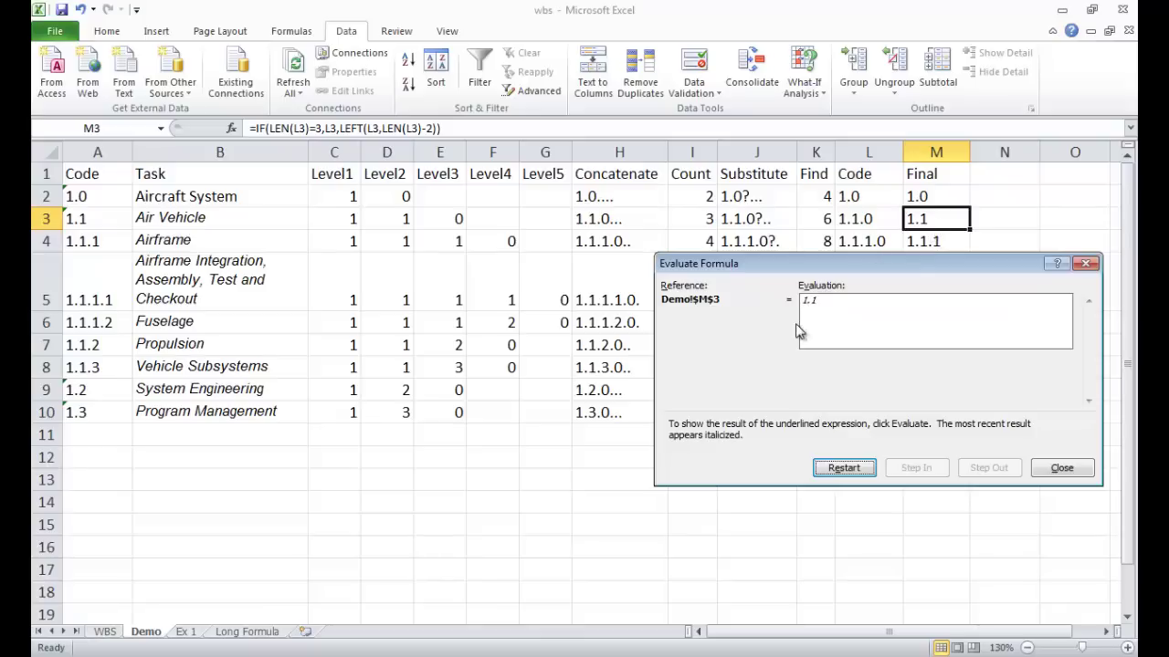
click(1062, 469)
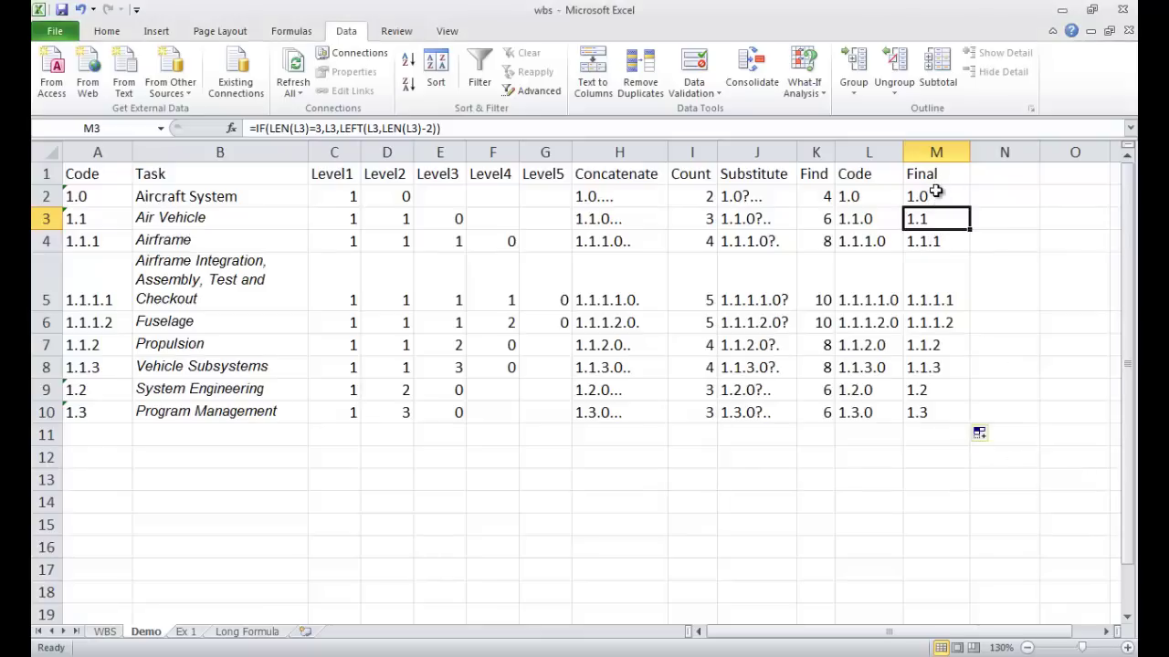
Replace the code in A2 with a link to the Final column using =M2.
drag(931, 195, 916, 411)
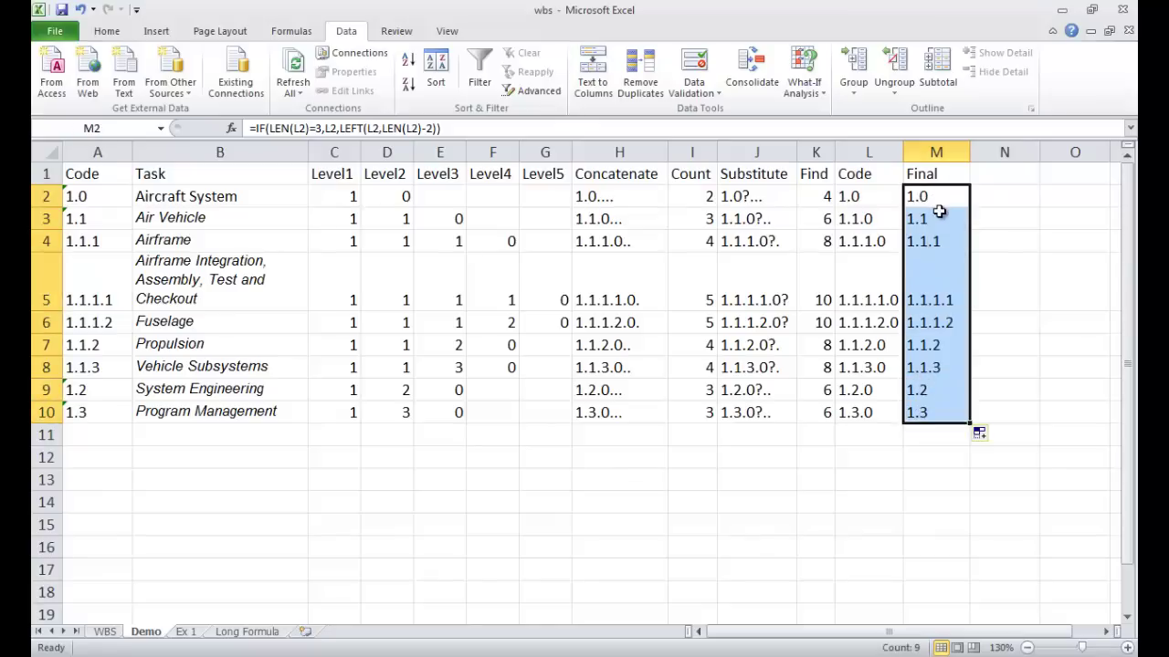
click(97, 196)
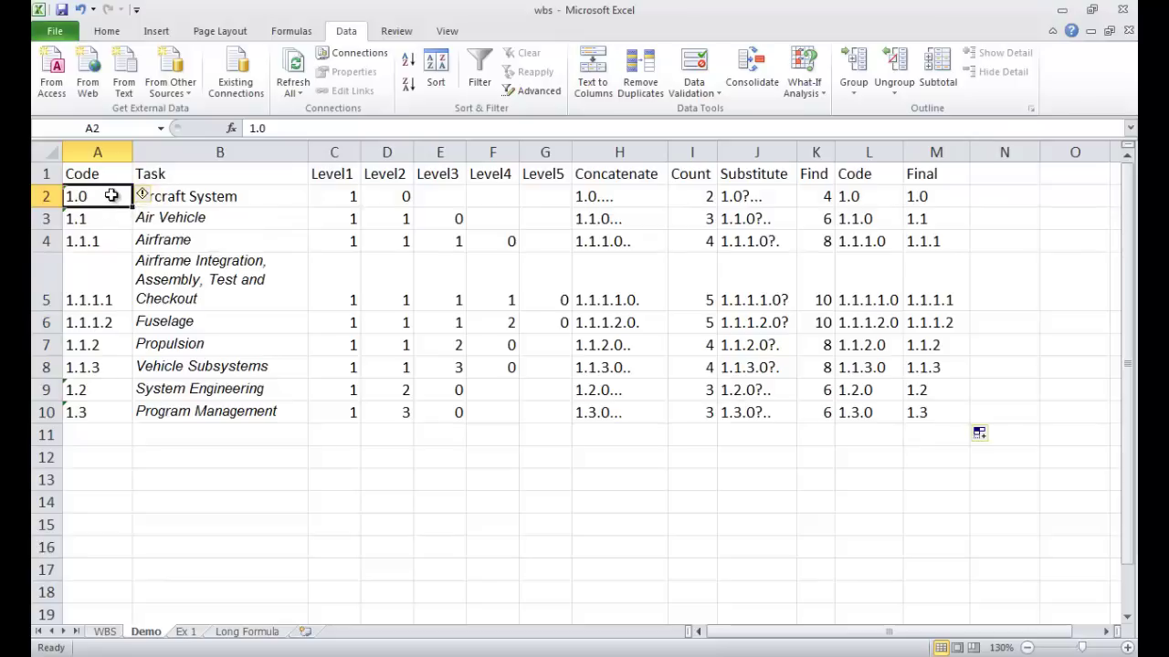
text(=)
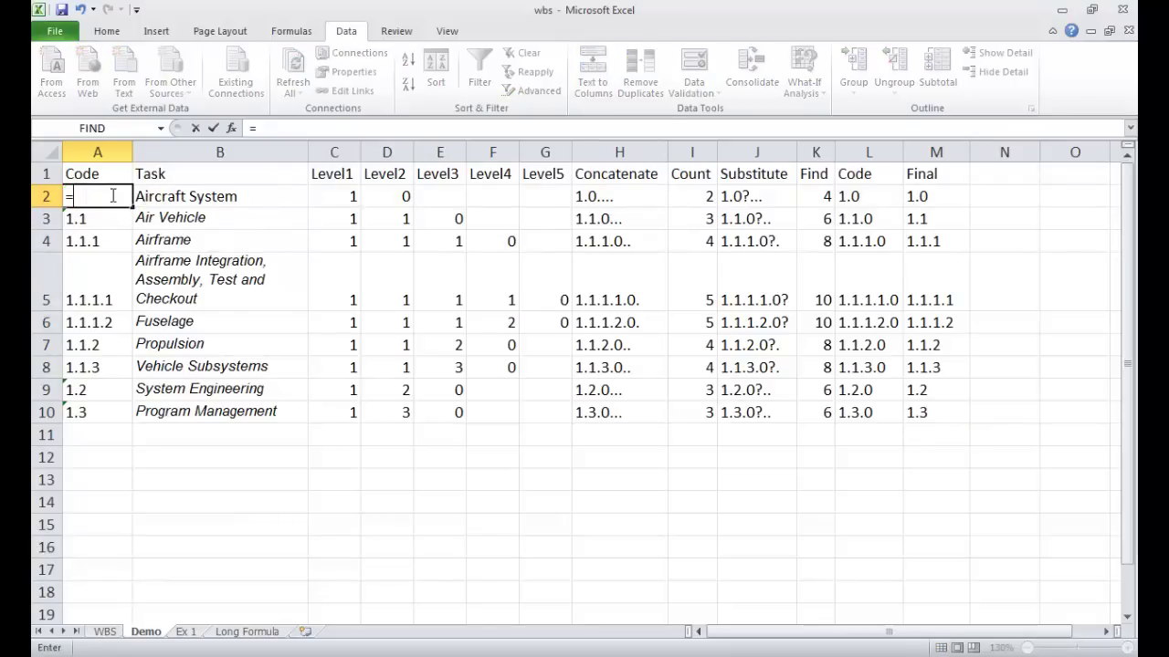
click(947, 195)
key(Return)
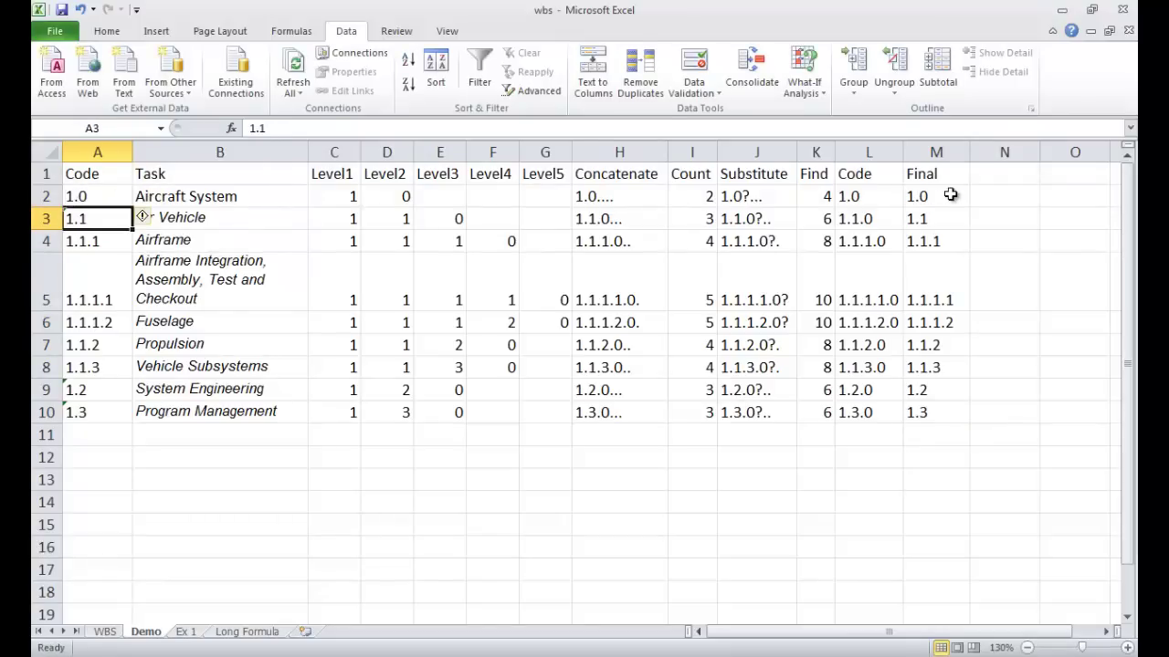
Fill the =M2 link from A2 down the Code column to row 10.
click(115, 197)
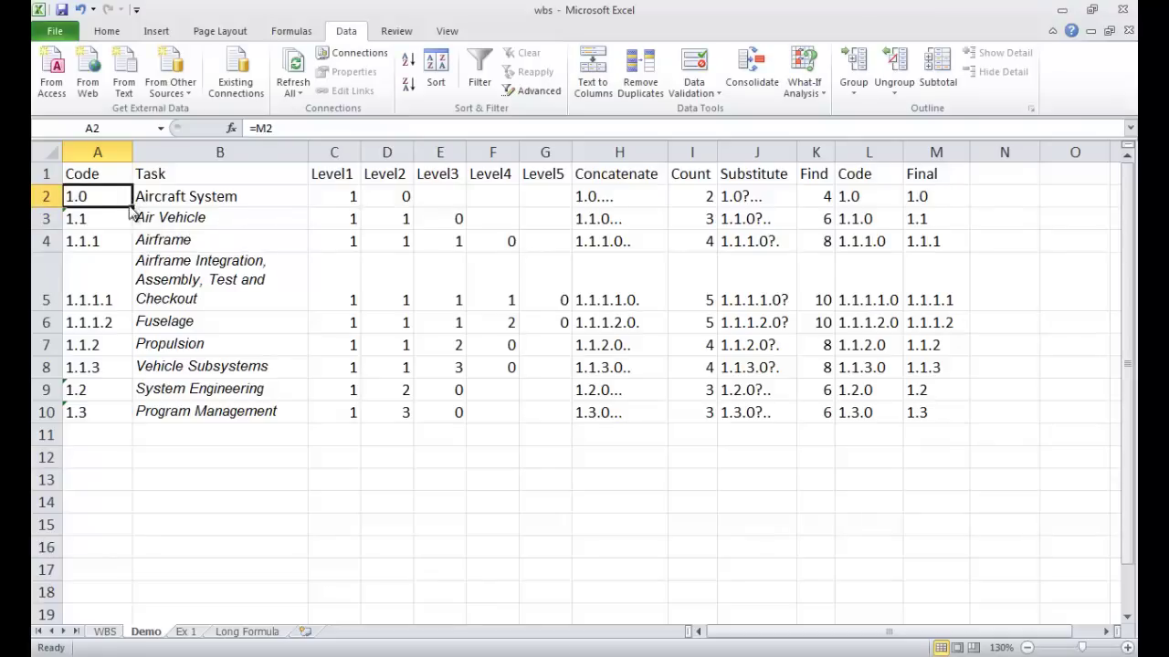
double_click(131, 207)
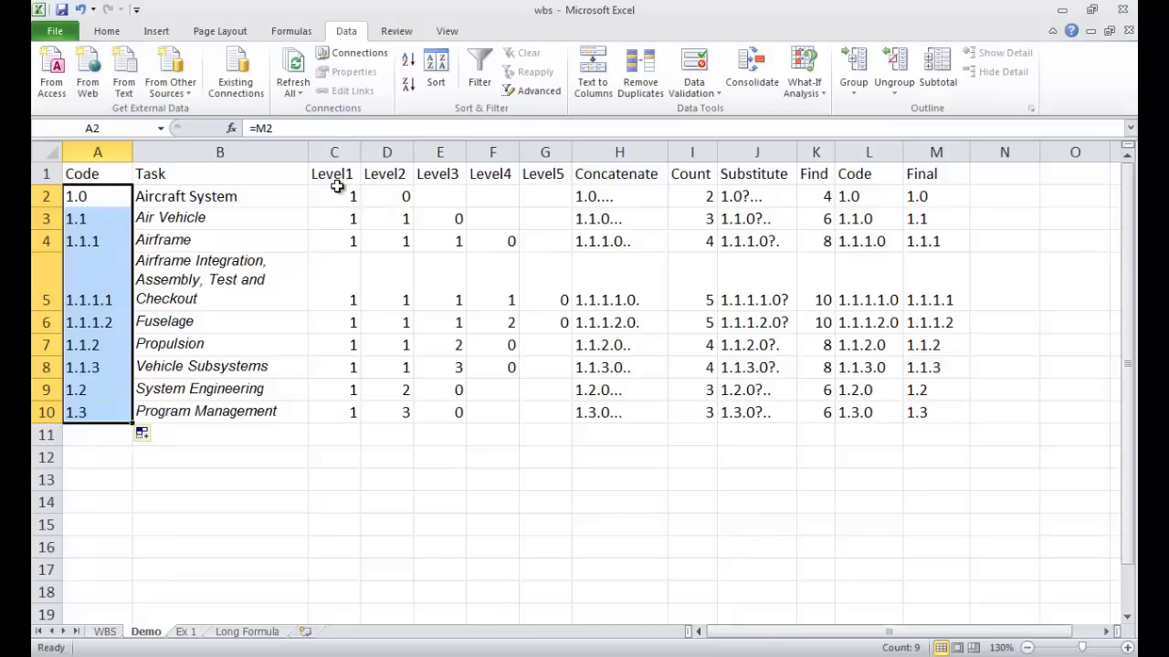
Add a Design Review task in row 11 with Level1 1, Level2 2, Level3 1 and Level4 0.
click(192, 438)
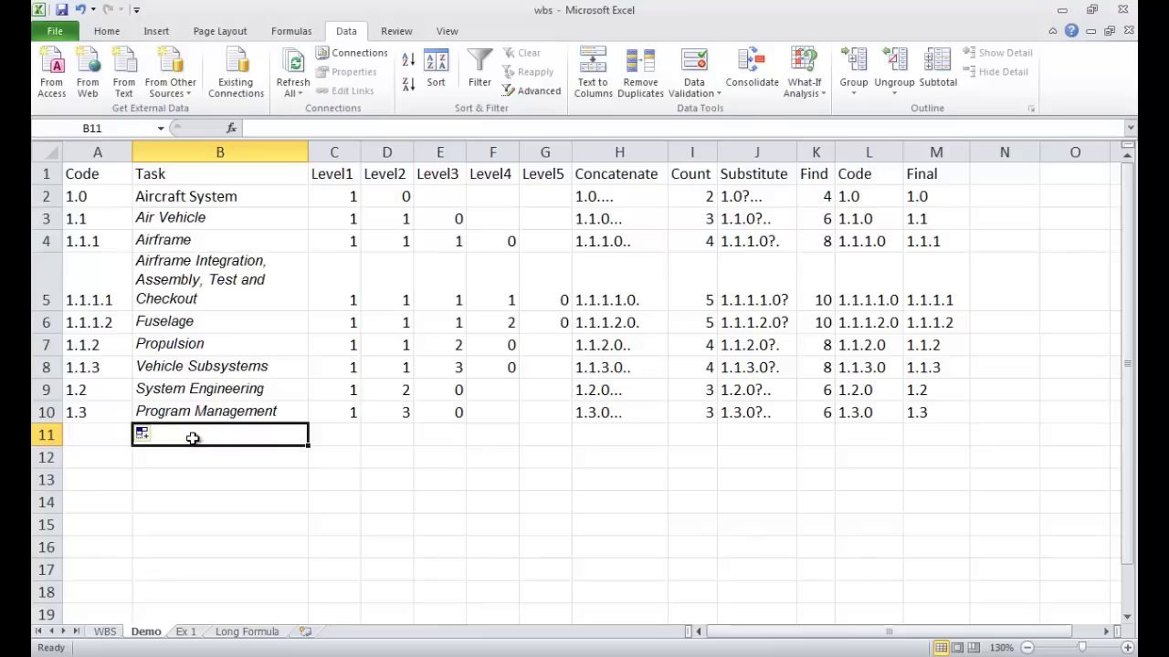
text(Des)
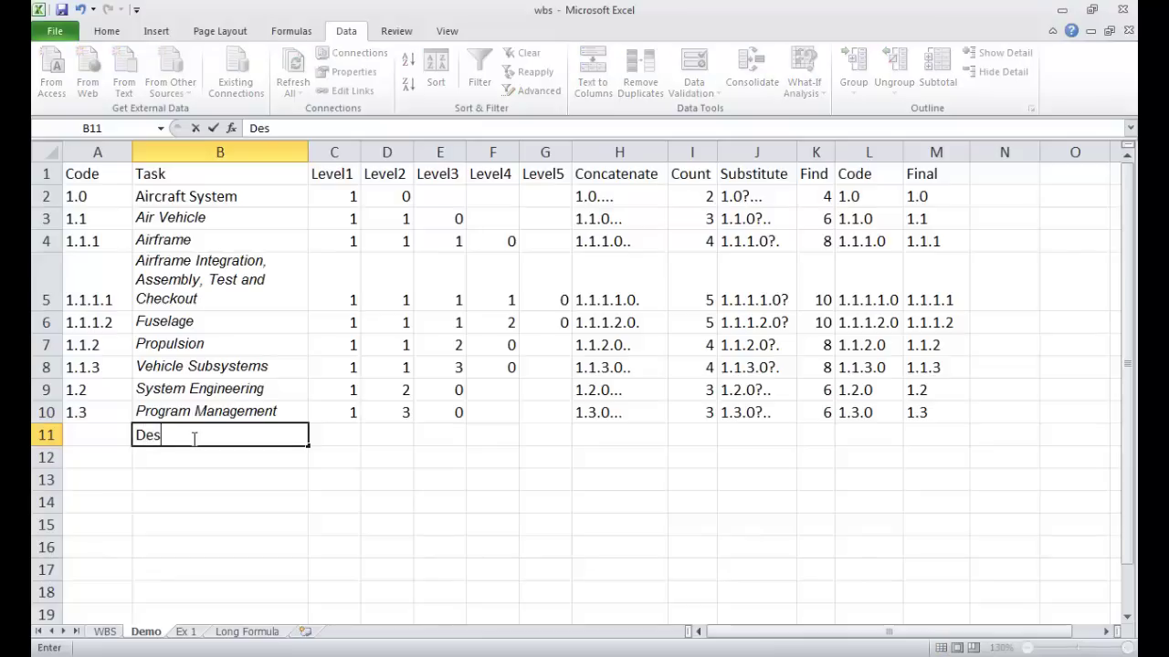
text(ign Review)
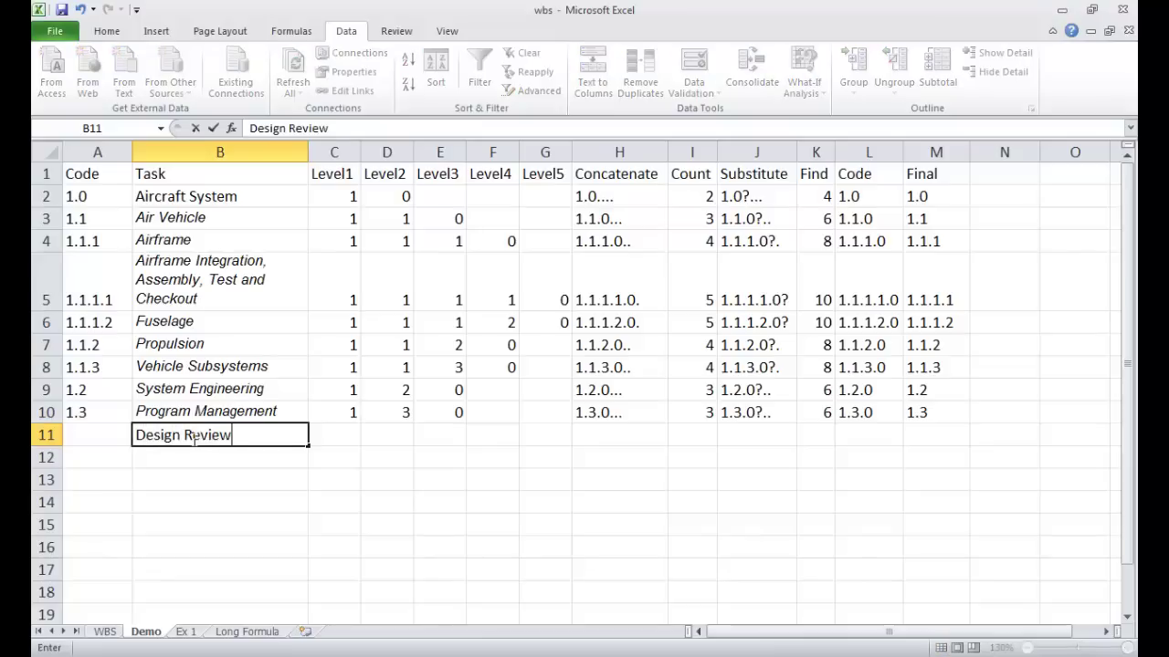
click(347, 435)
text(1)
click(393, 435)
text(2)
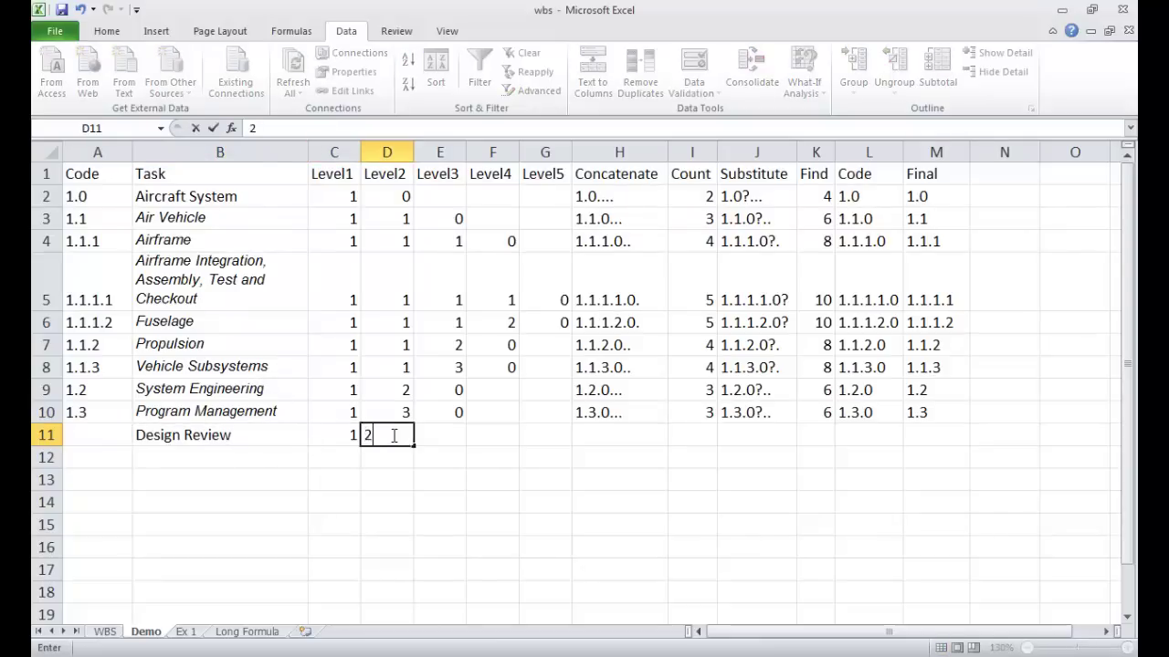
click(440, 436)
text(1)
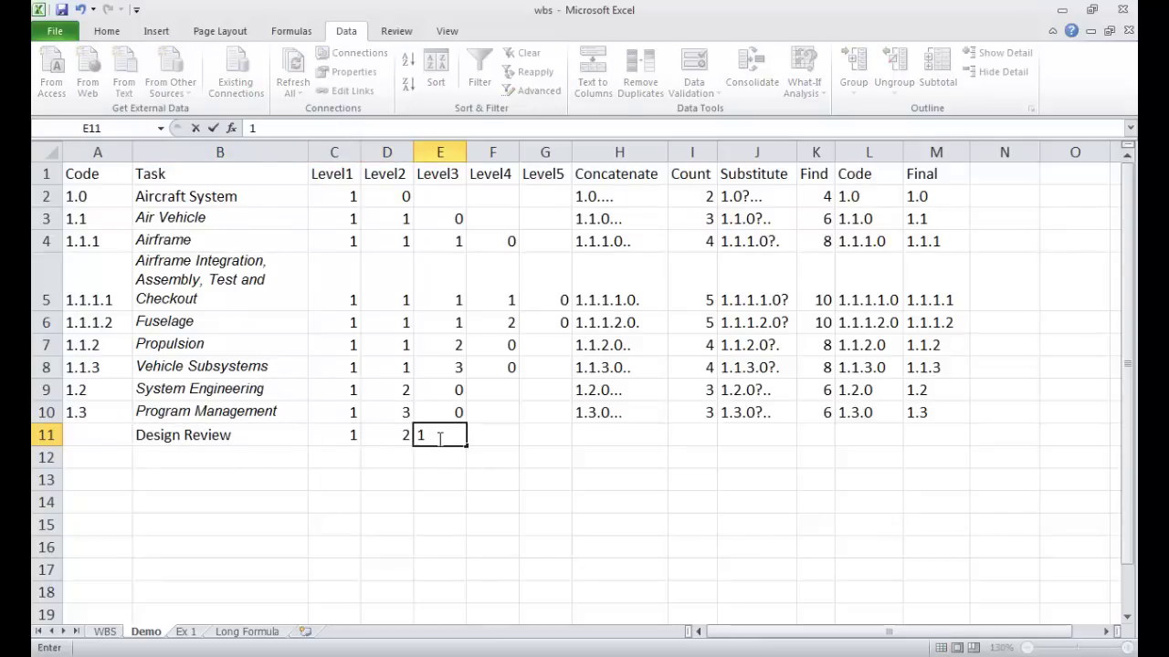
click(477, 438)
text(0)
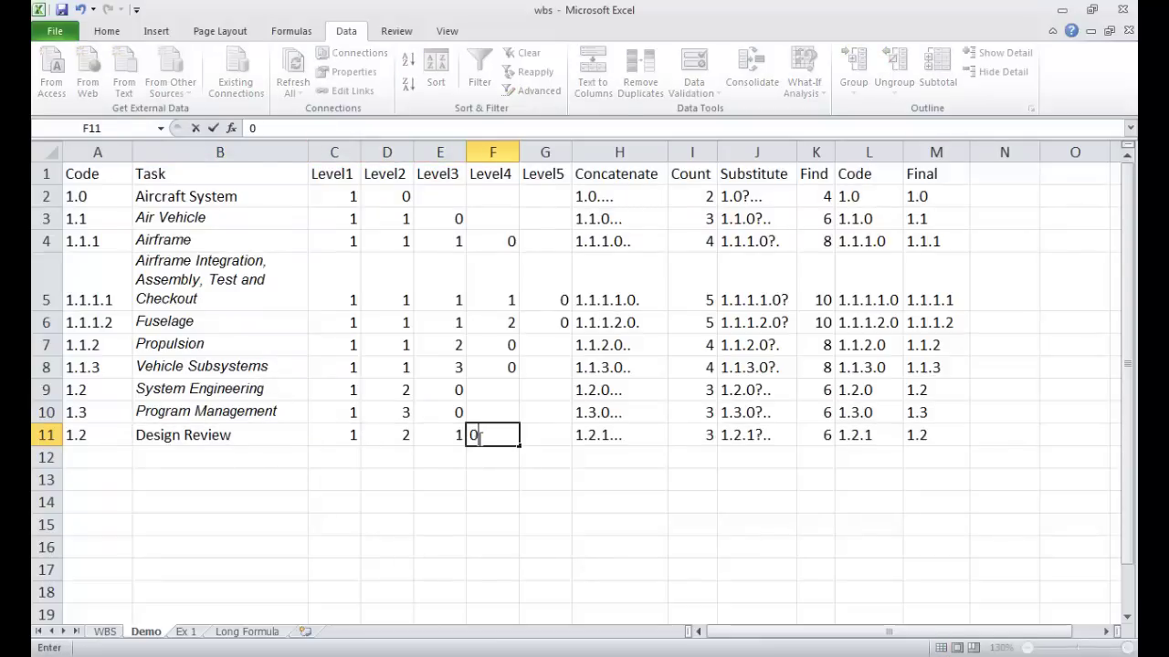
click(567, 479)
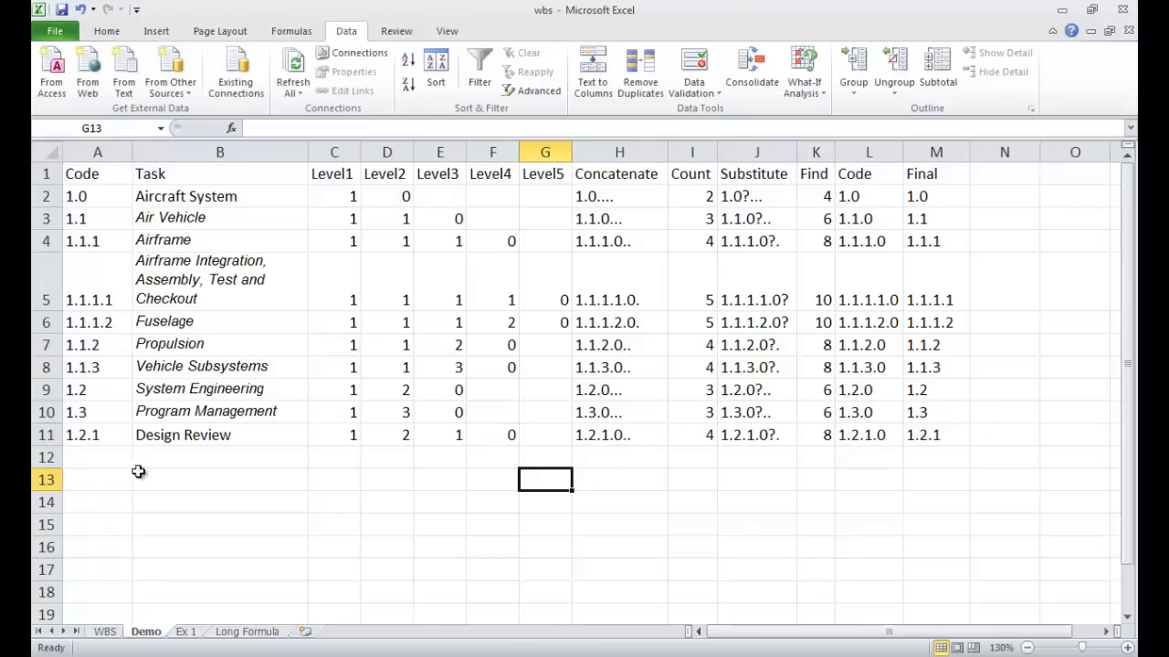
Sort the task table by Level1 through Level5, each on values from smallest to largest.
click(384, 345)
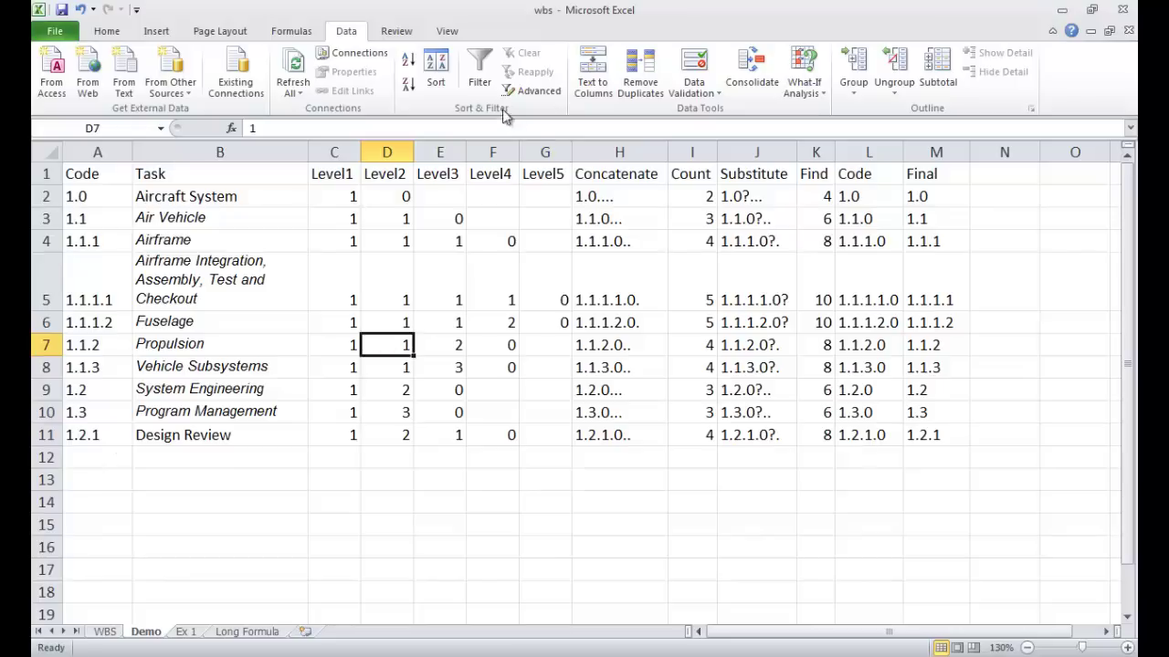
click(436, 68)
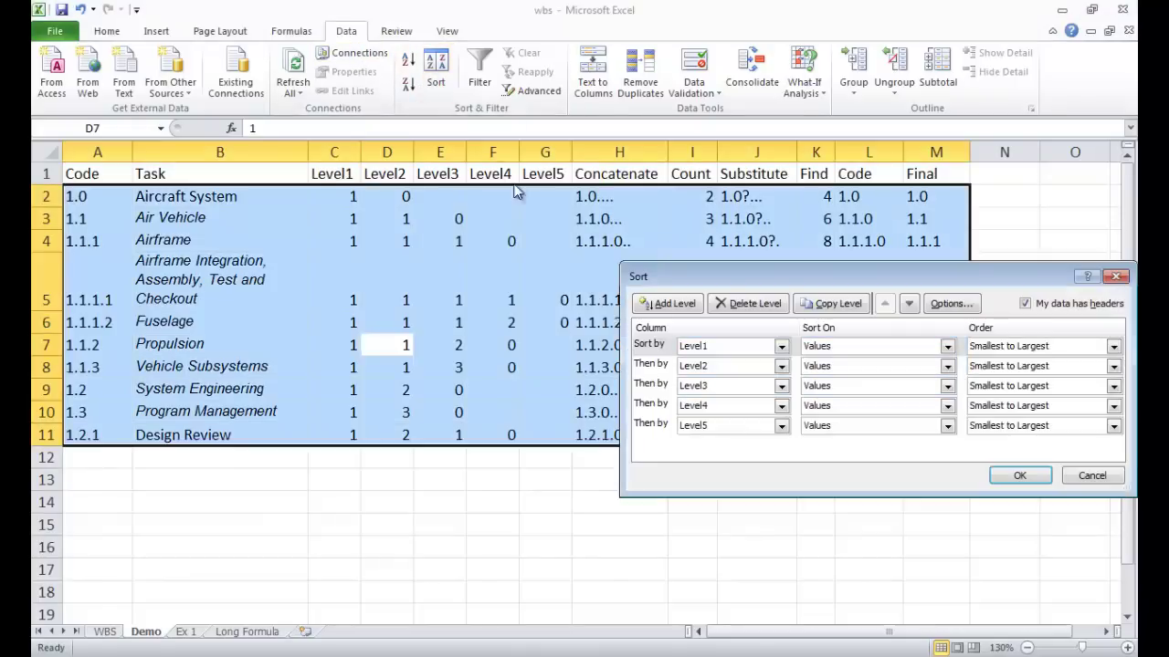
click(1047, 477)
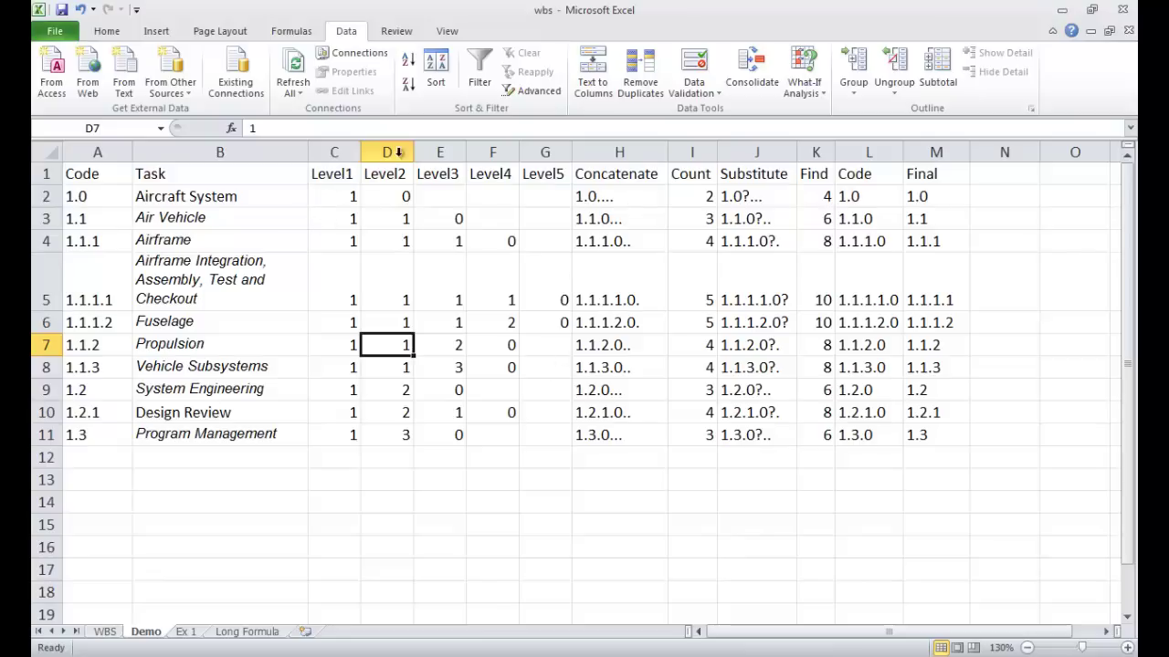
Hide columns C through M and select the remaining Code and Task table, A1 to B11.
drag(347, 152, 940, 150)
right_click(936, 160)
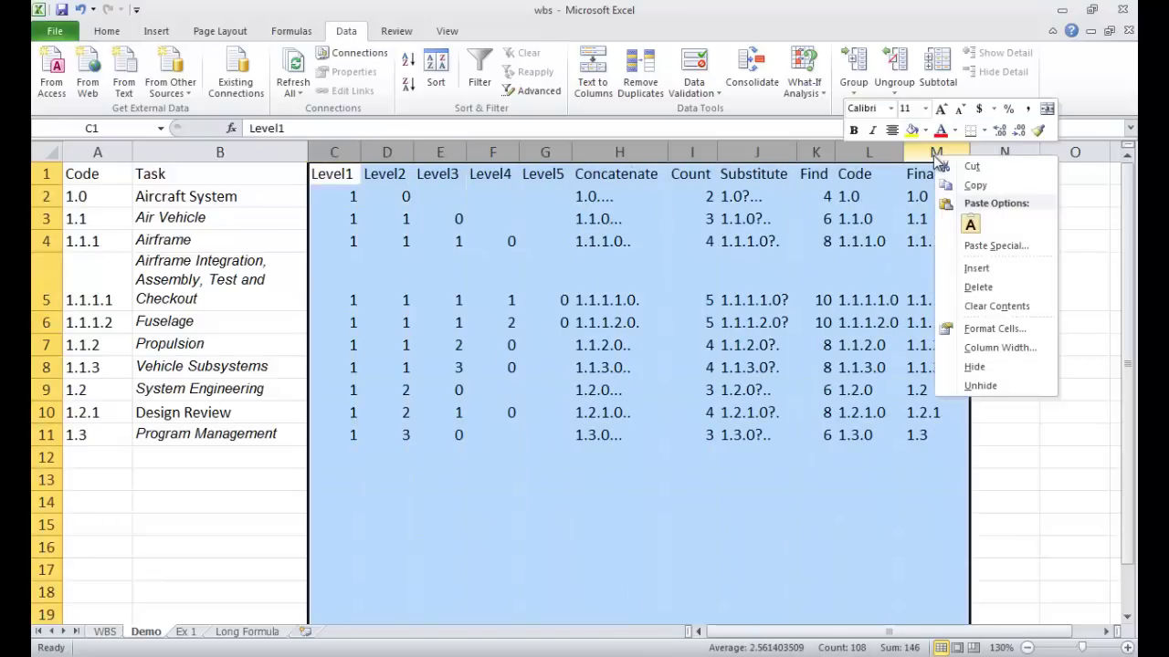
click(982, 364)
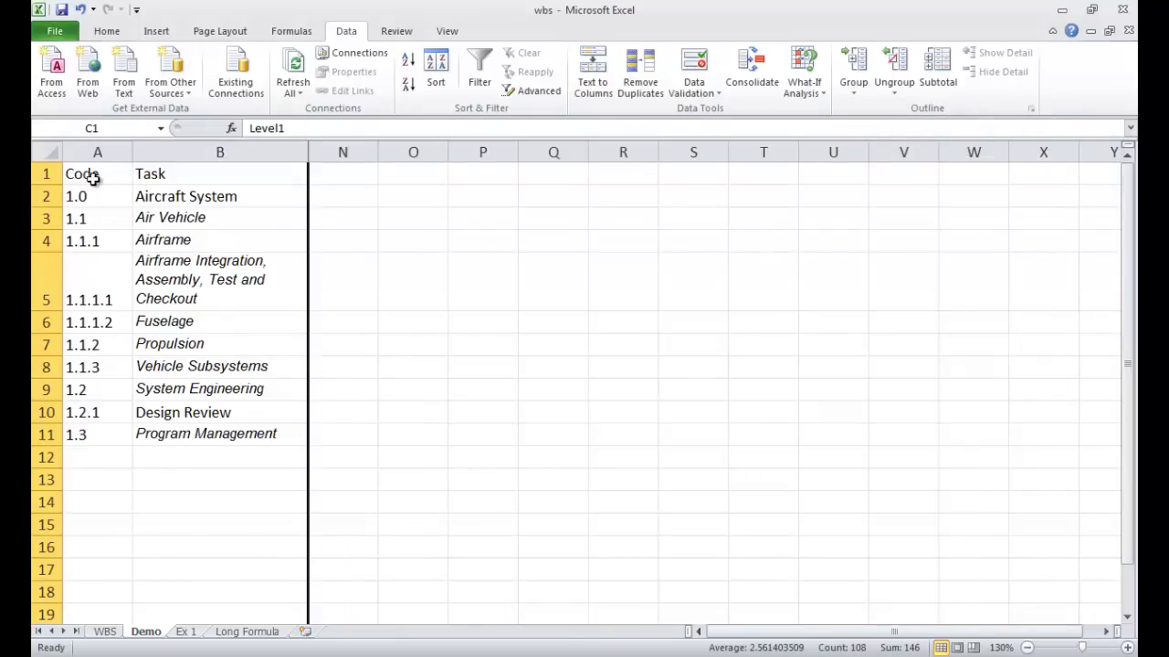
drag(107, 177, 185, 431)
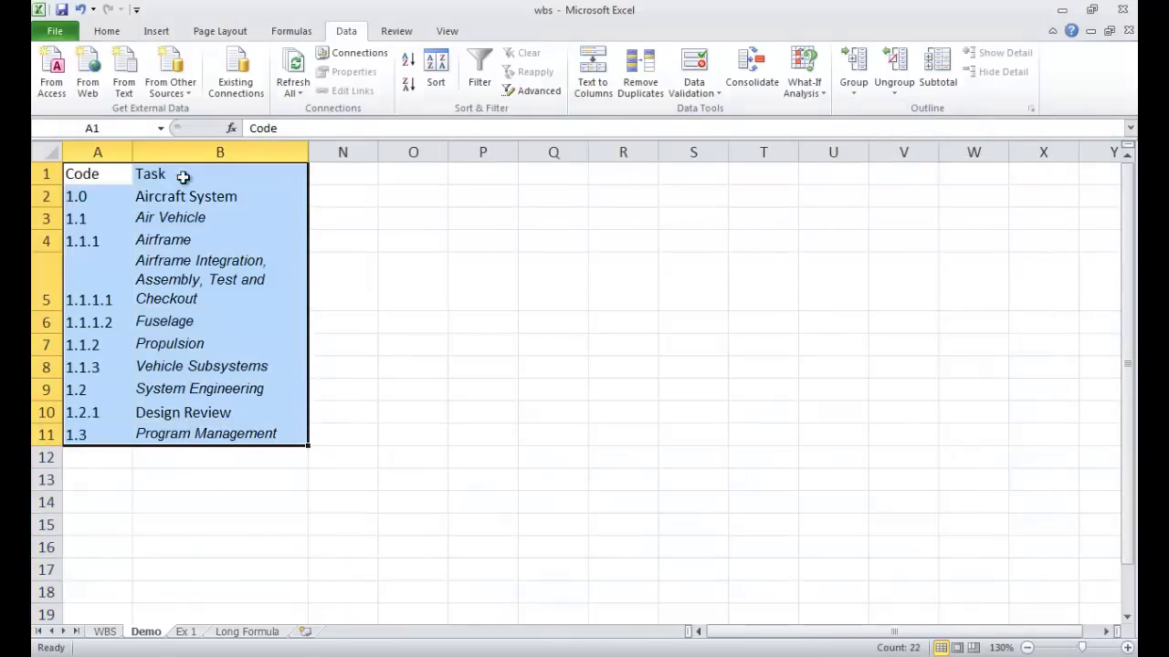
Unhide the columns between B and N.
drag(284, 152, 323, 150)
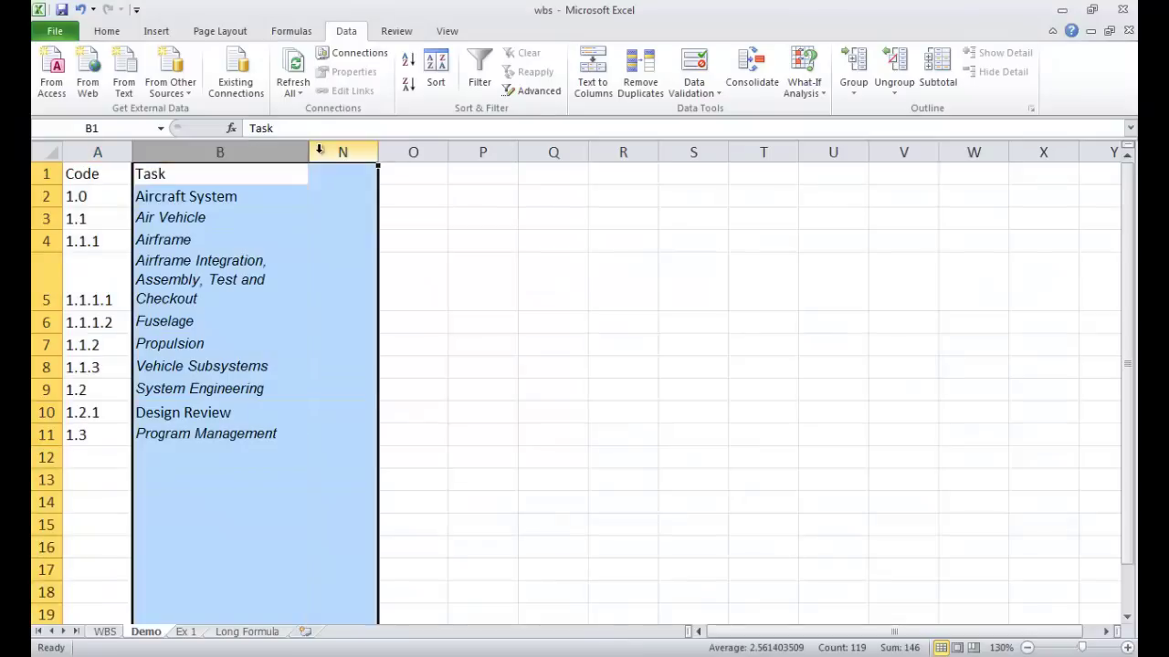
right_click(323, 151)
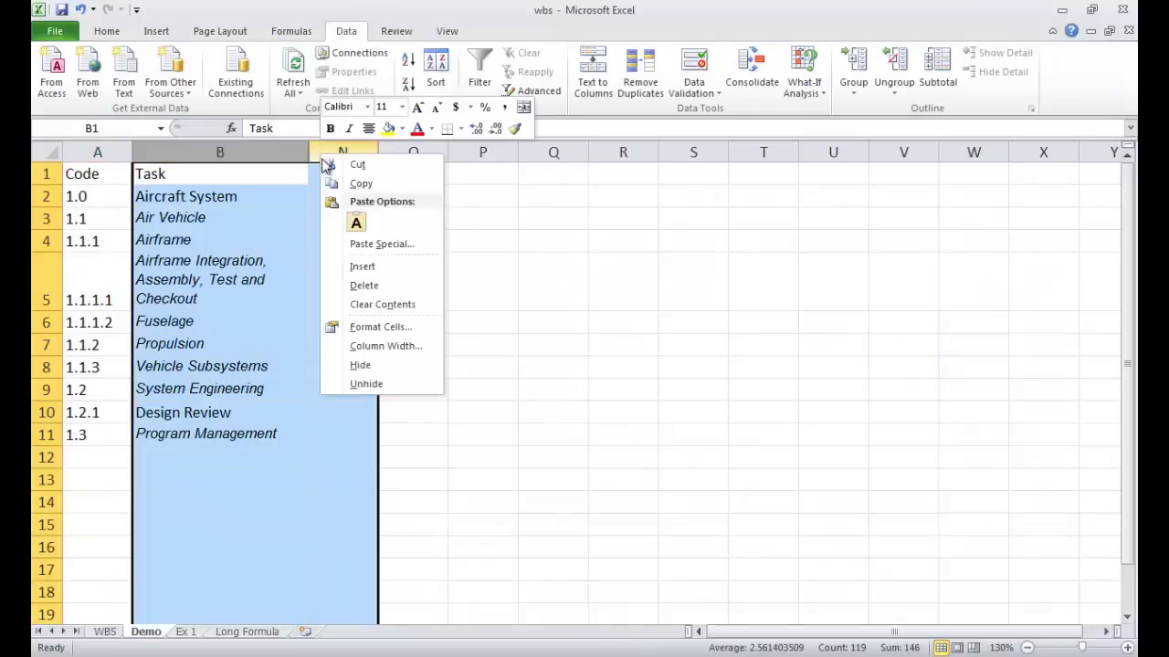
click(386, 383)
click(644, 322)
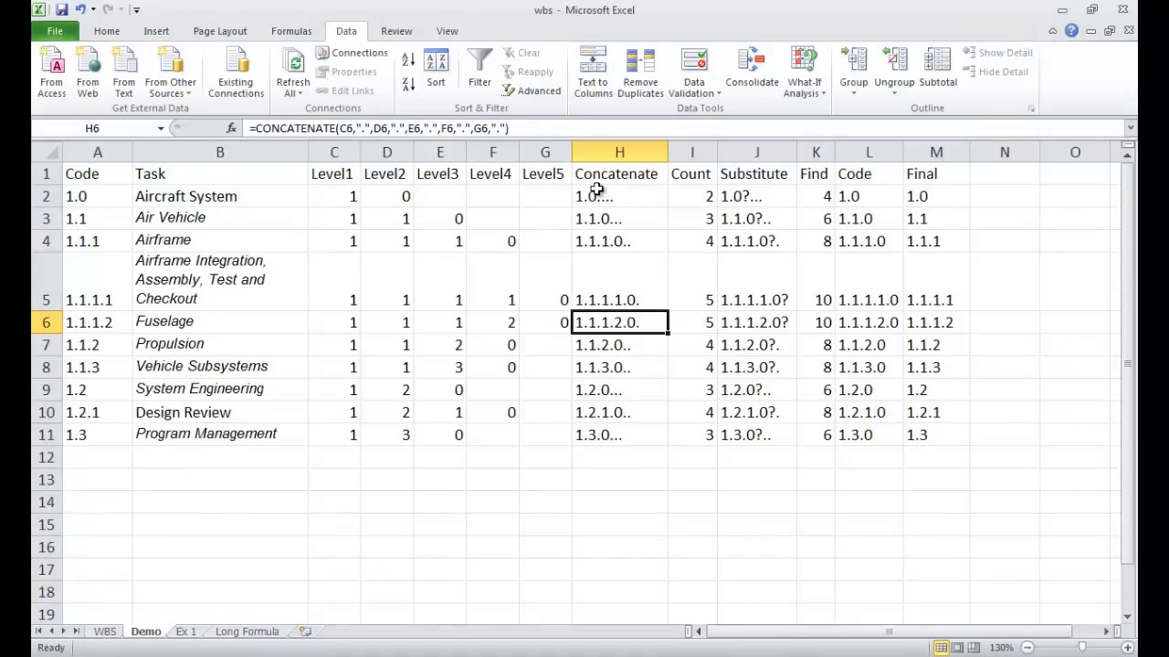
Review the helper headings from Concatenate to Final and examine each row 2 formula from H2 to M2.
drag(598, 182, 933, 174)
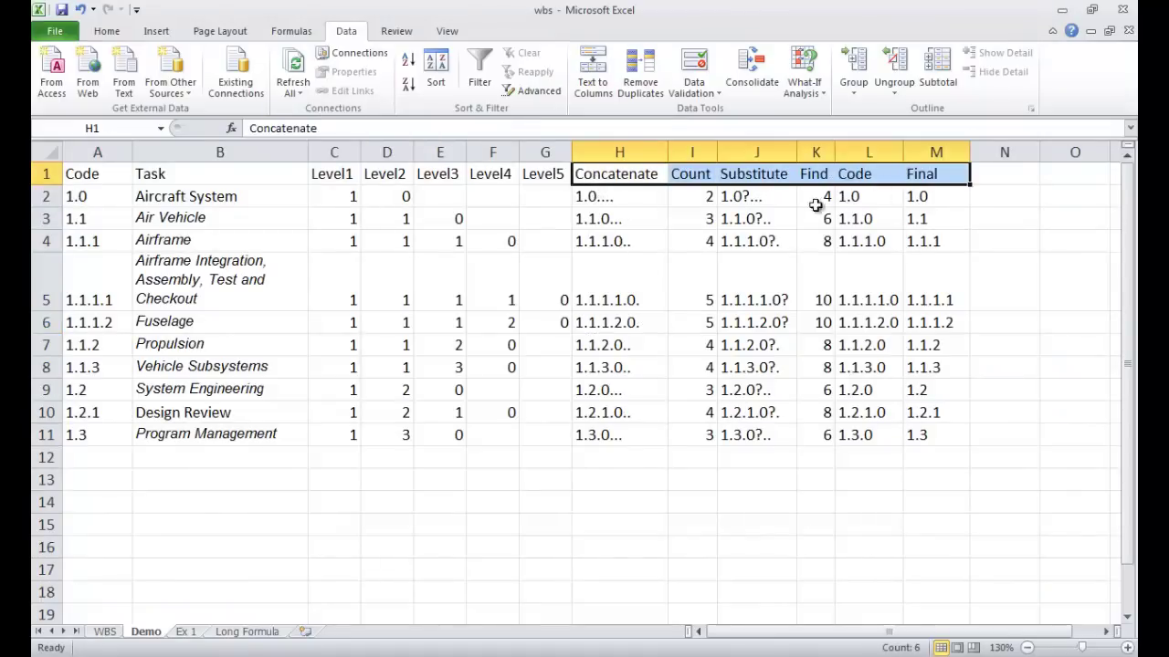
click(630, 198)
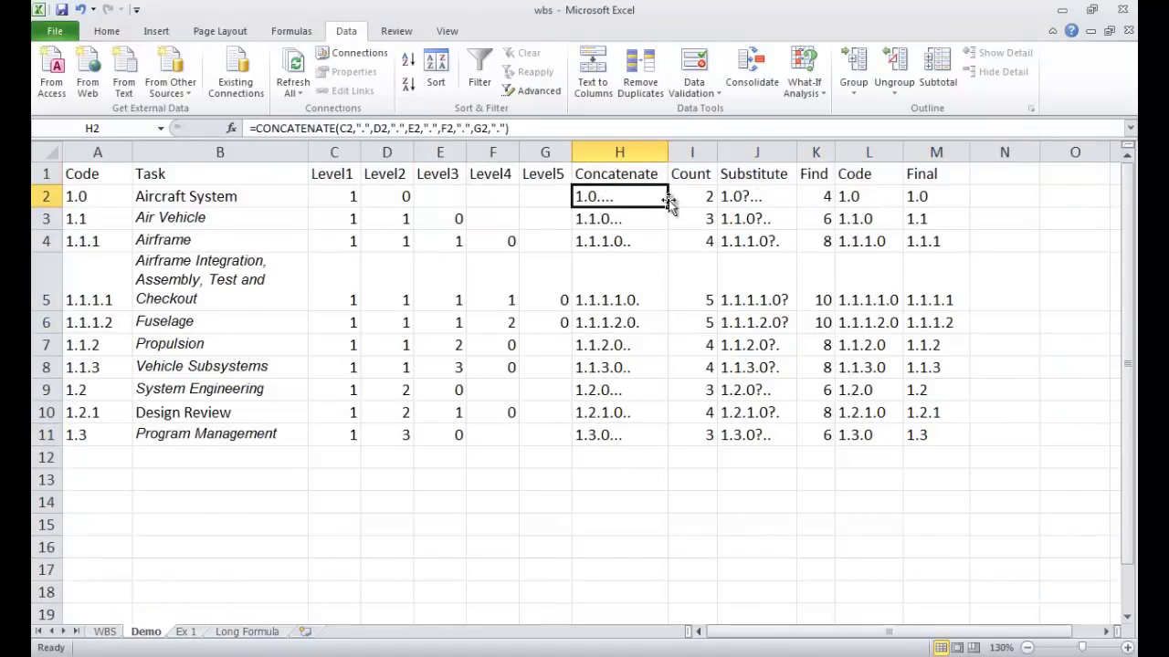
click(681, 196)
click(740, 197)
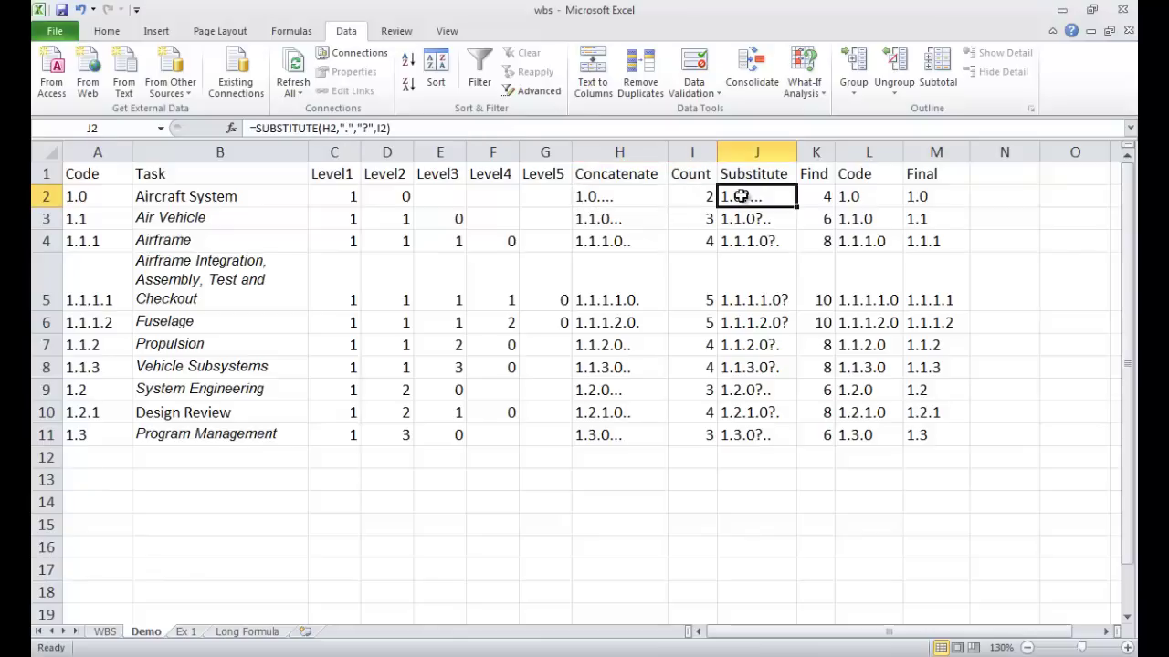
click(817, 196)
click(863, 197)
click(929, 197)
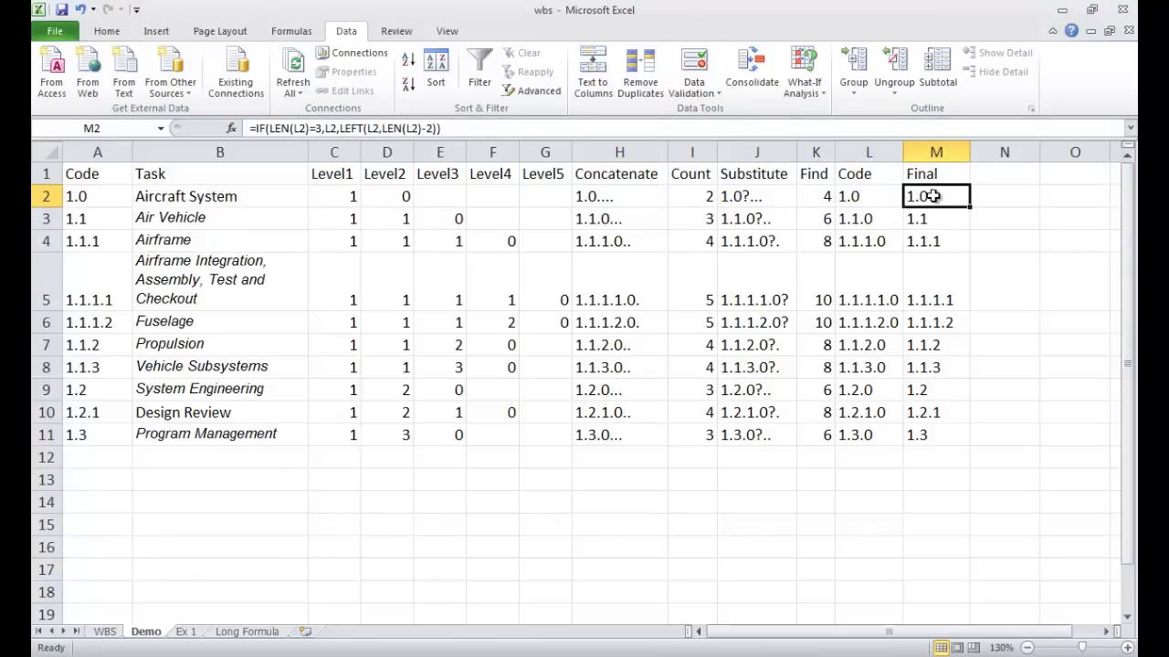
Examine the full combined formula in N2 on the Long Formula sheet with the formula bar expanded.
click(246, 634)
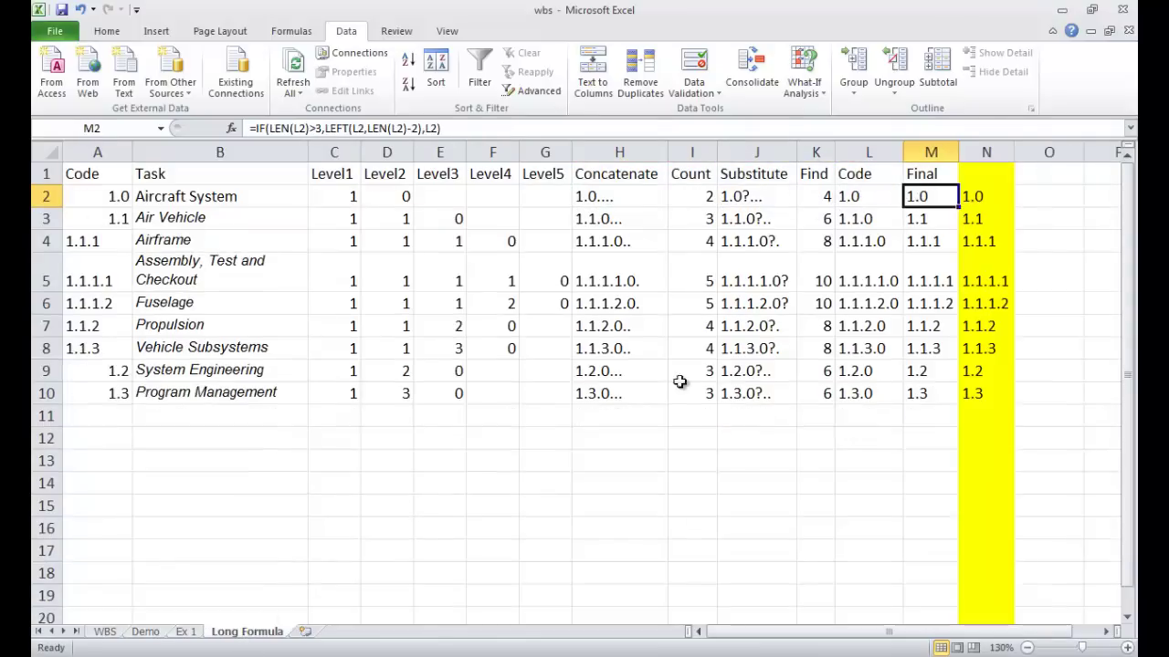
click(978, 199)
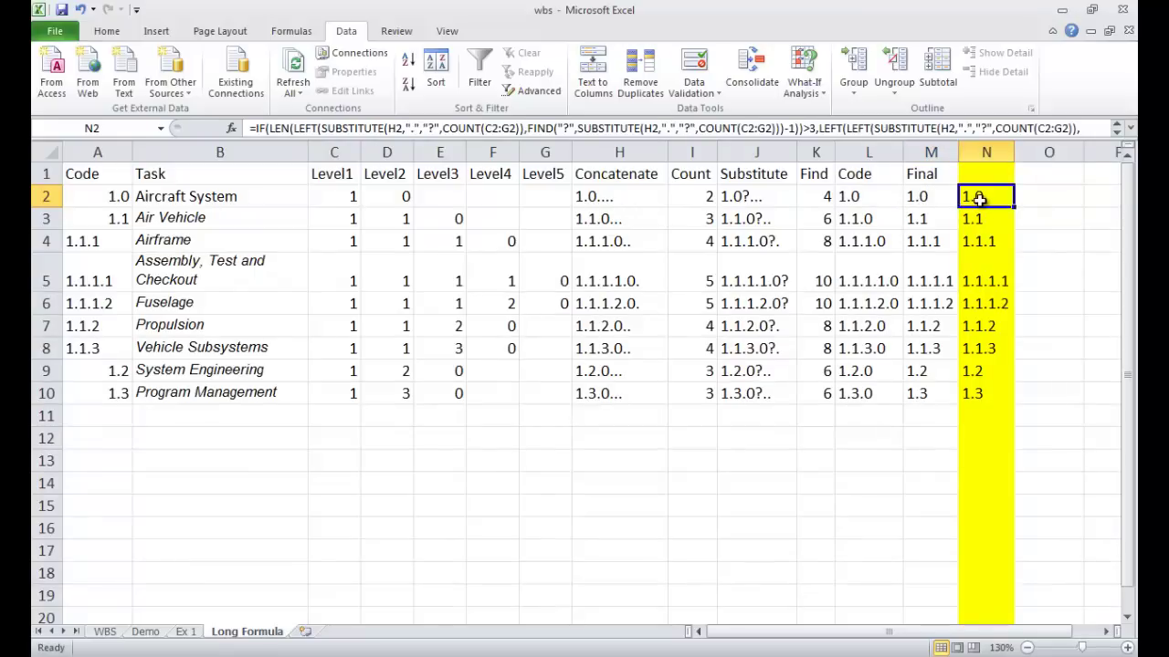
click(1130, 129)
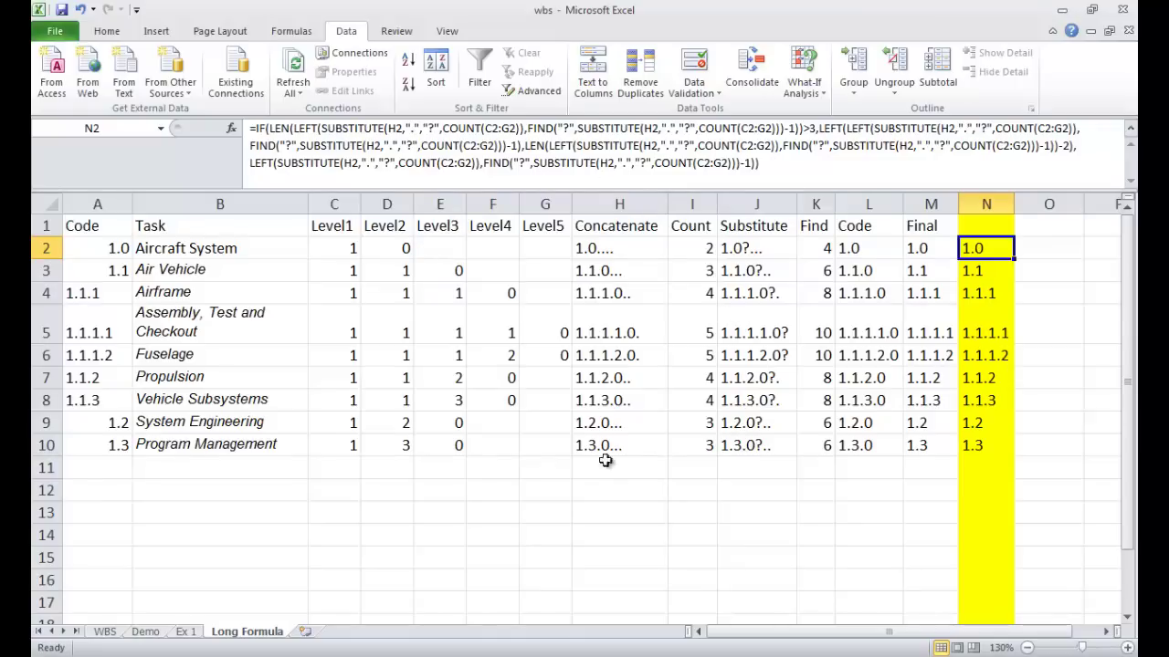
Return to the Demo sheet, recheck the separate helper formulas in H2 through M2, and collapse the formula bar.
click(187, 632)
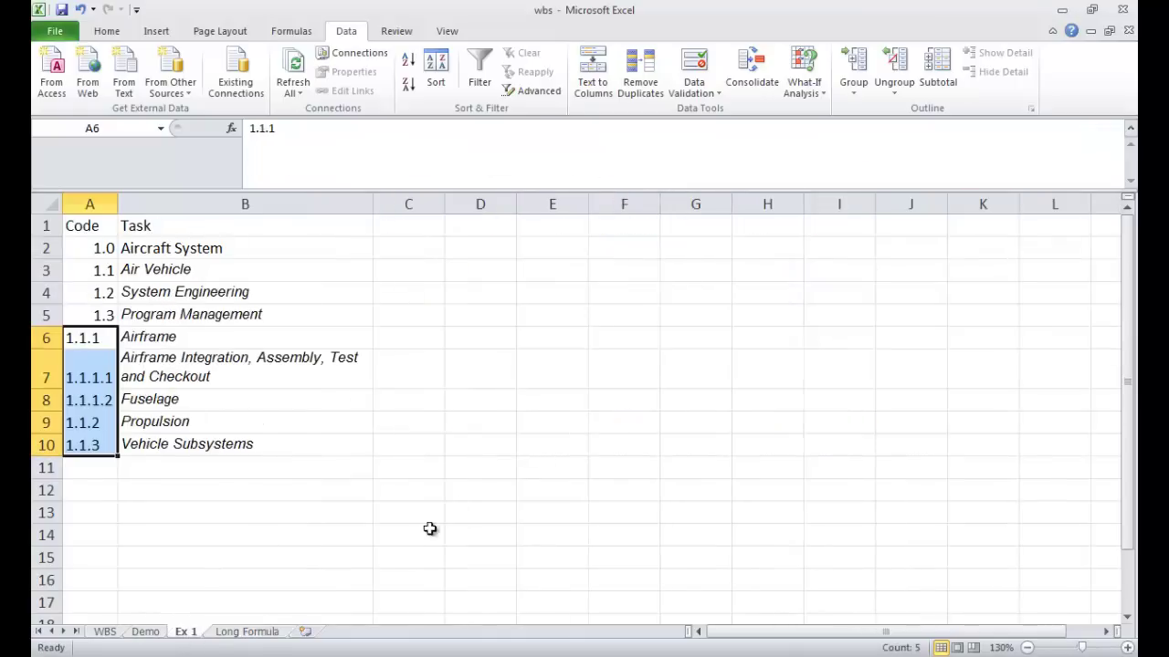
click(157, 634)
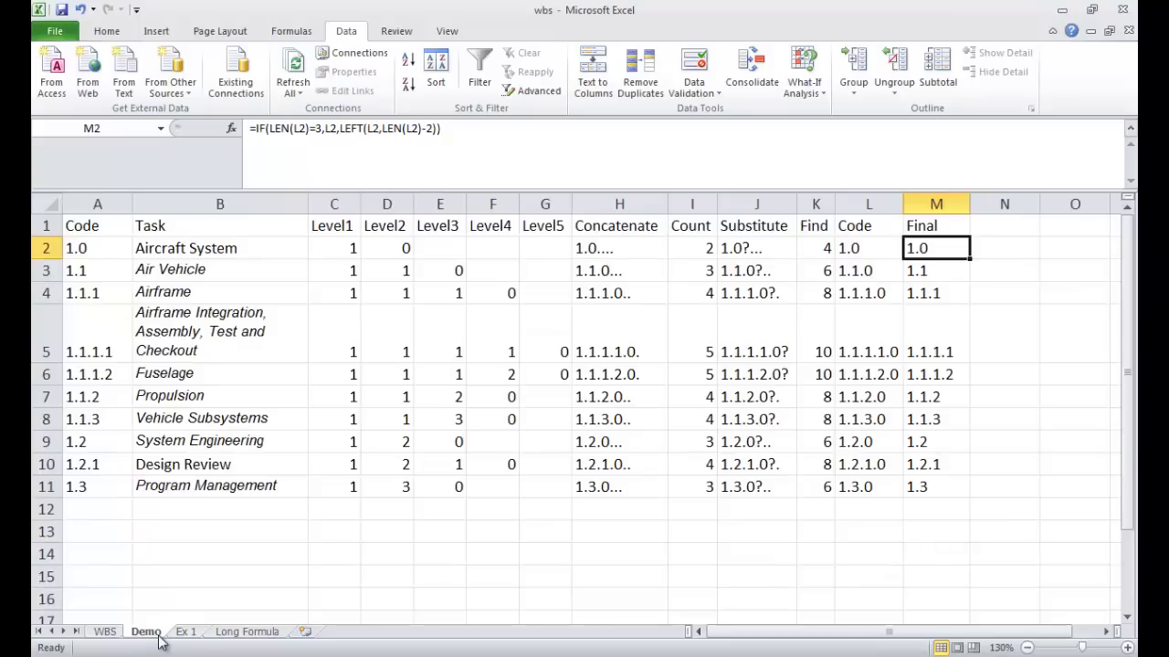
click(630, 248)
click(683, 248)
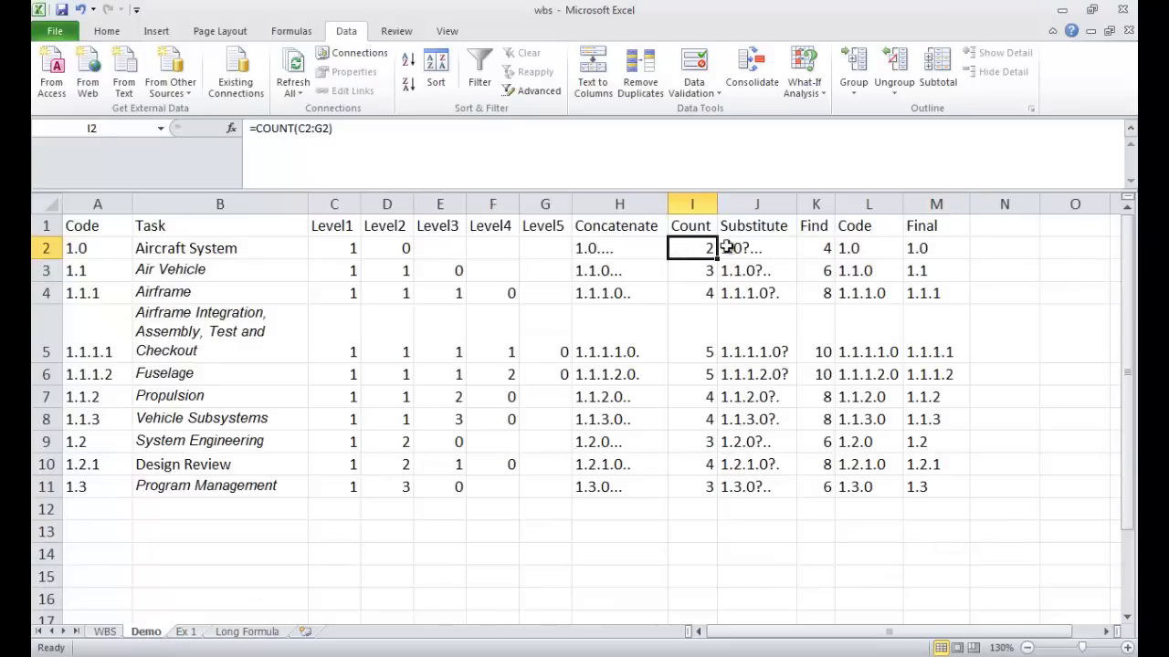
click(828, 249)
click(758, 247)
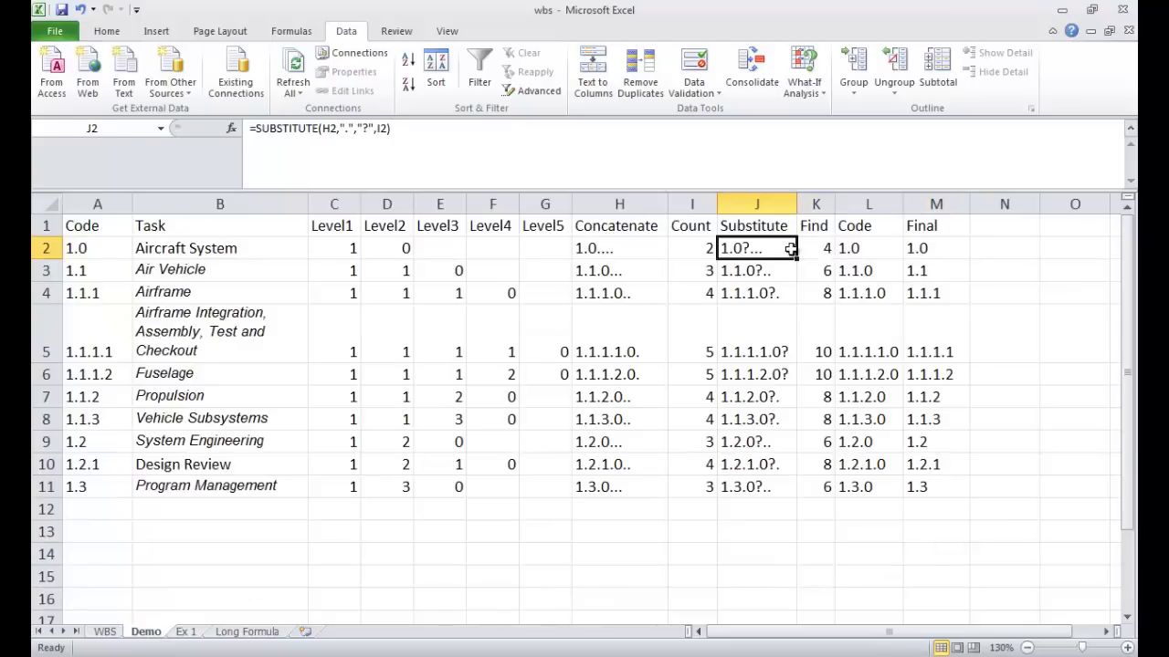
click(862, 247)
click(924, 248)
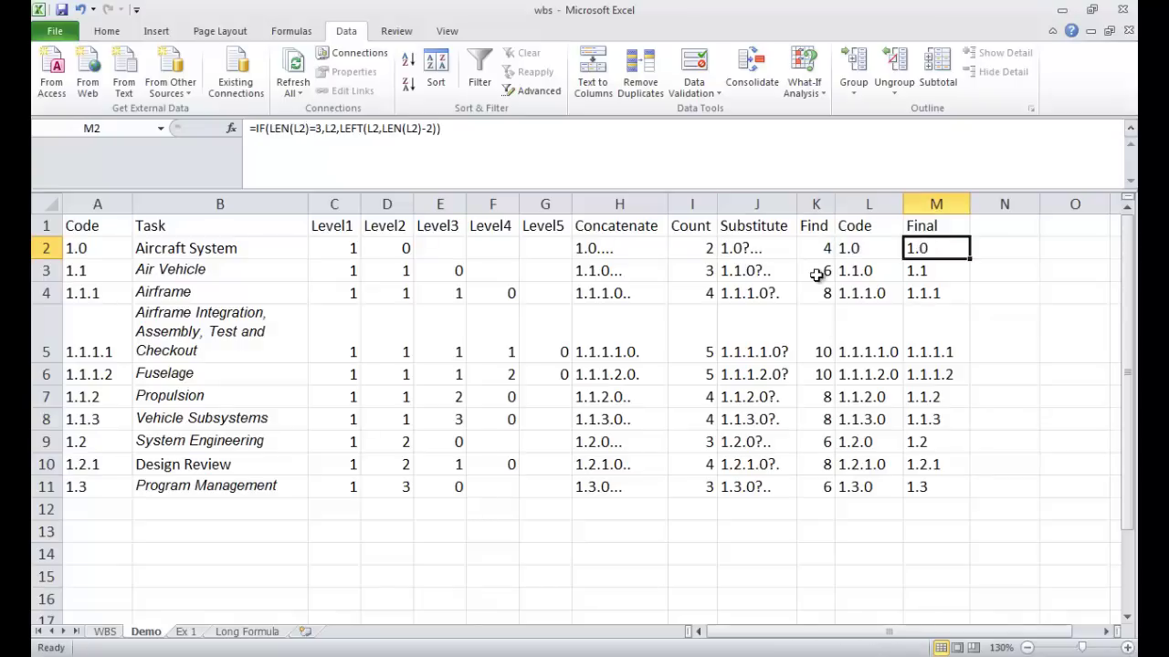
click(1131, 134)
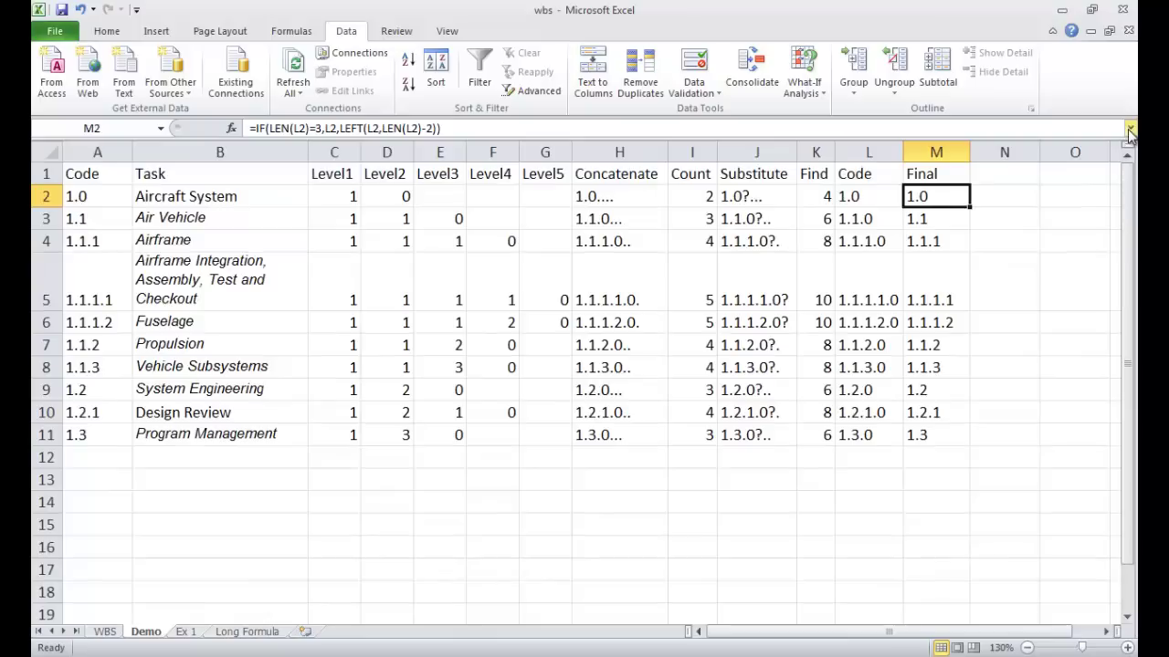